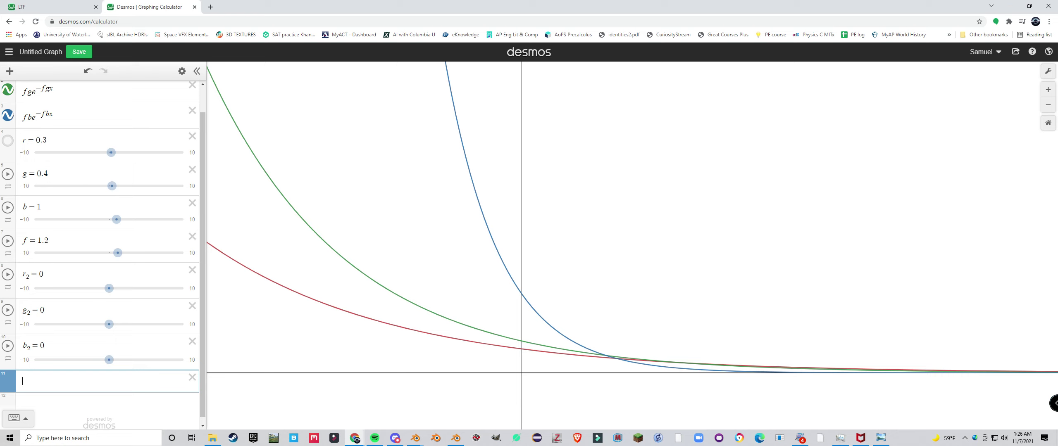
- Add a slider variable f_2 = 0 below b_2 and set it to 1
type("f_2 ")
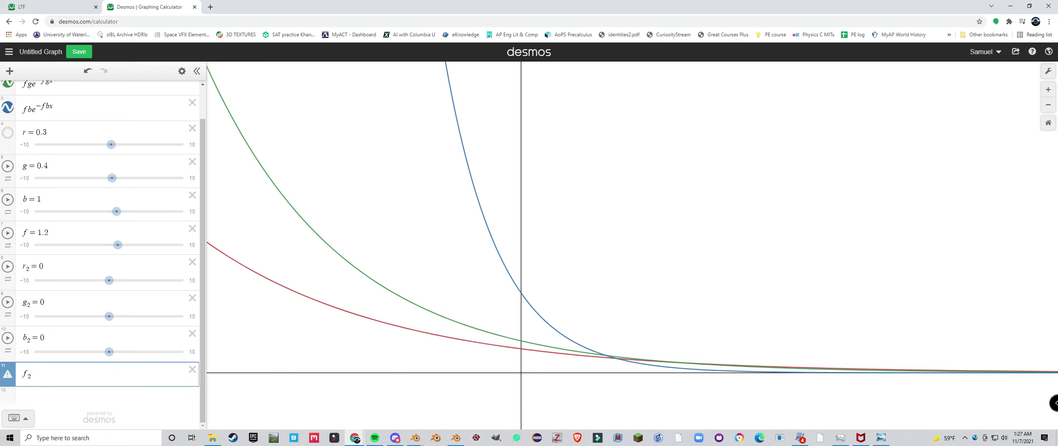
type("= 0")
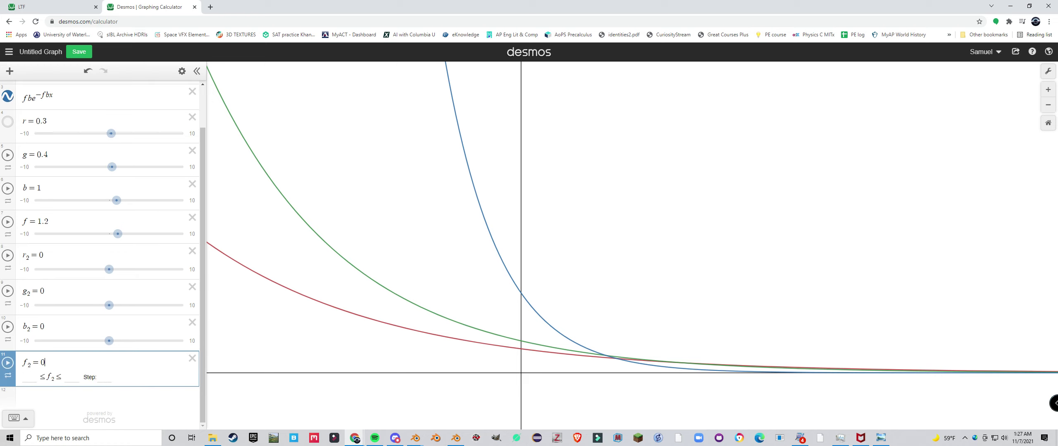
key("Return")
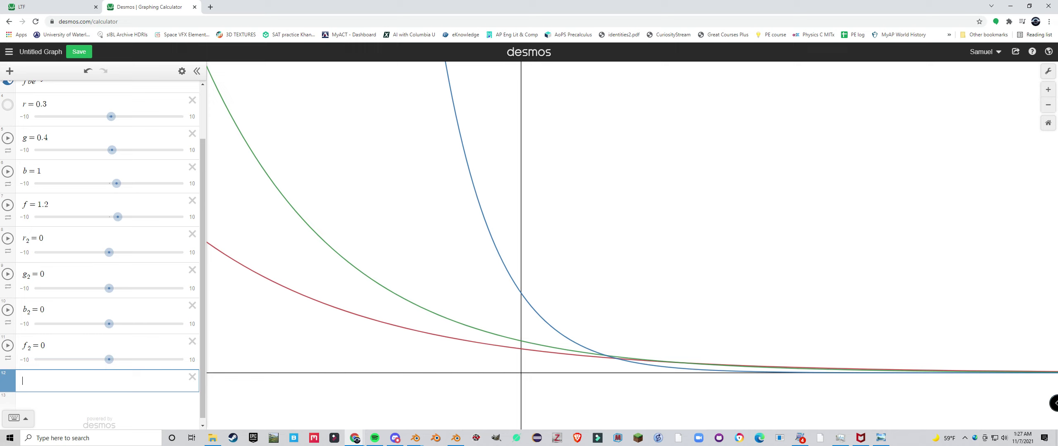
left_click_drag(109, 360, 117, 359)
- Hide the three original curves for fre^(-frx), fge^(-fgx) and fbe^(-fbx)
scroll(117, 360, "up", 2)
left_click(8, 143)
left_click(8, 118)
left_click(7, 93)
scroll(100, 248, "down", 2)
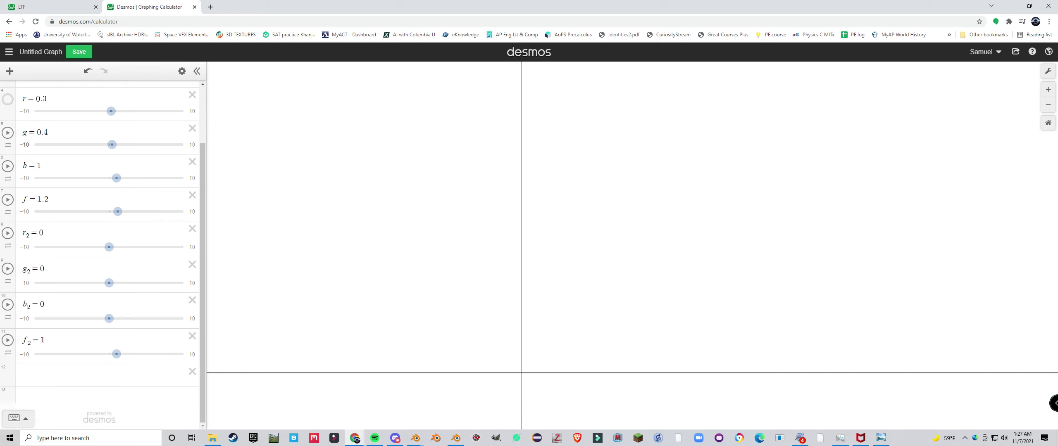
- Enter the expression e^(-(1-r_2)x) in the empty line below f_2
left_click(99, 375)
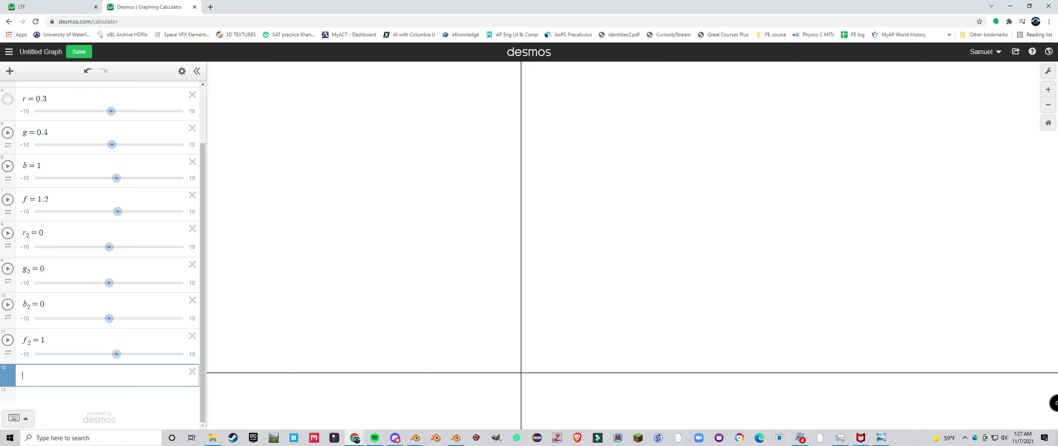
type("e")
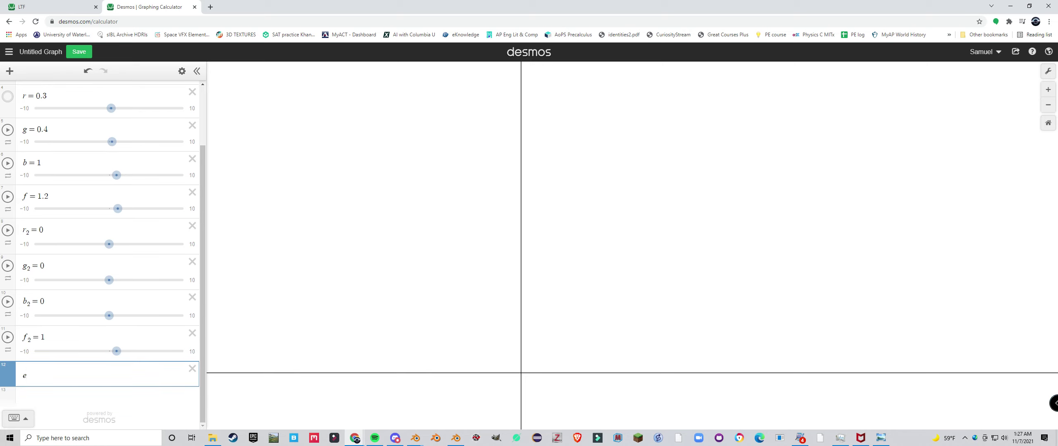
type("^-(1-")
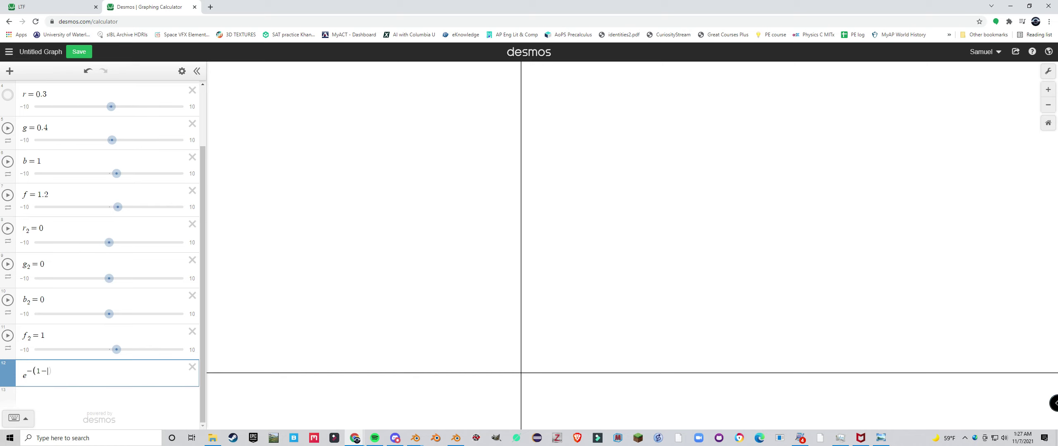
type("r_2)")
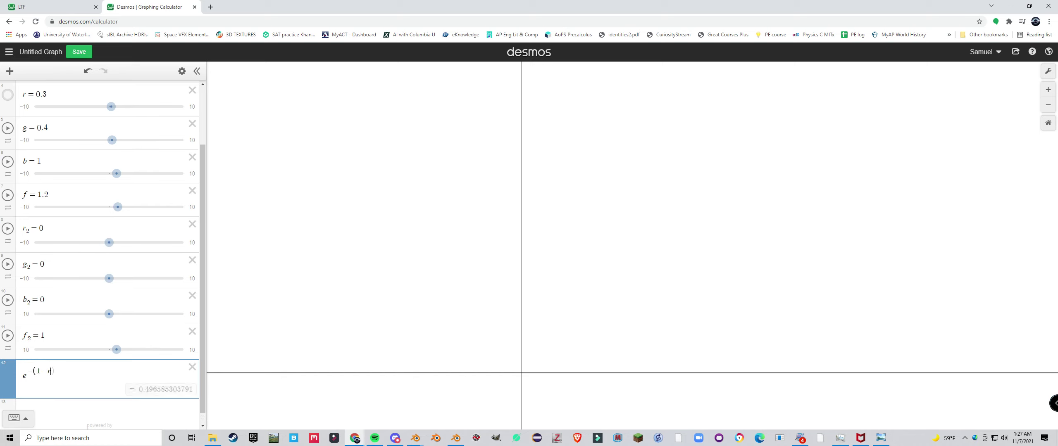
type("x")
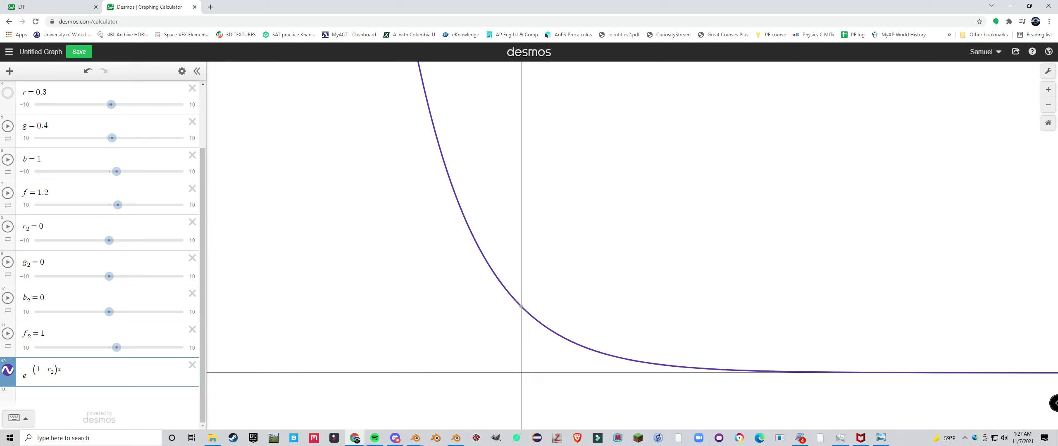
- Copy the entire e^(-(1-r_2)x) expression and add an empty line below it
key("shift+Left")
key("Right")
key("ctrl+a")
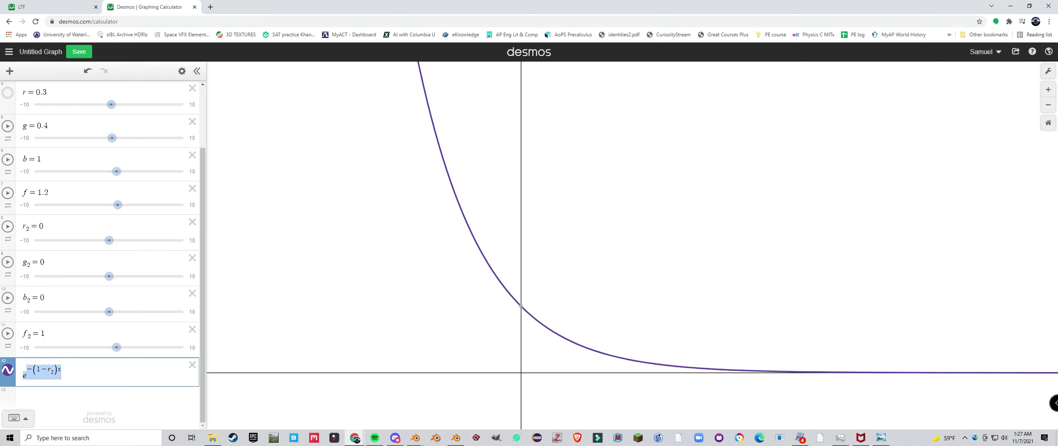
key("ctrl+c")
key("Return")
key("ctrl+v")
key("Return")
key("Return")
key("ctrl+v")
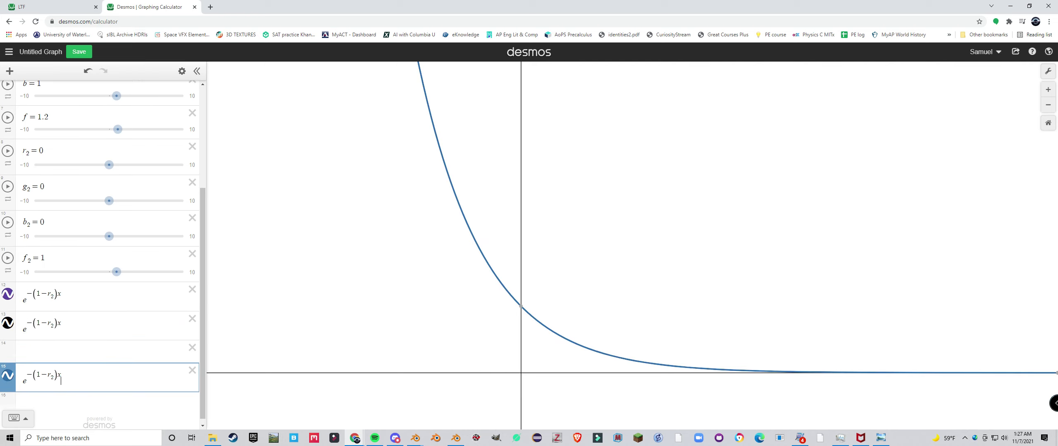
key("ctrl+z")
key("ctrl+z")
key("ctrl+z")
key("ctrl+z")
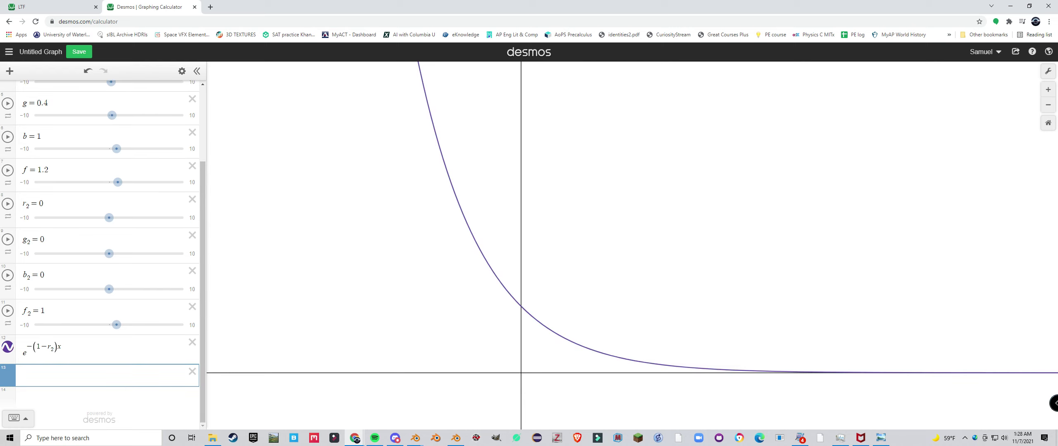
- Replace the purple e^(-(1-r_2)x) expression with two pasted copies, one red and one green
key("ctrl+v")
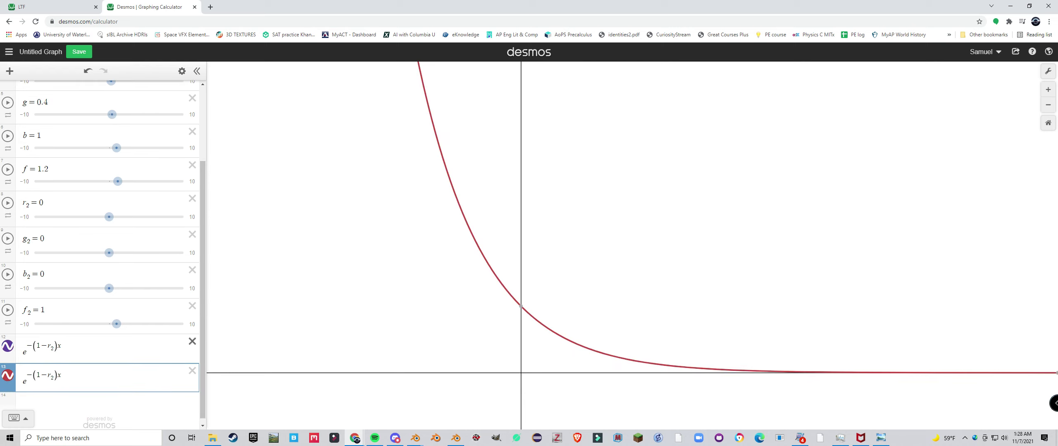
left_click(192, 342)
key("Return")
key("ctrl+v")
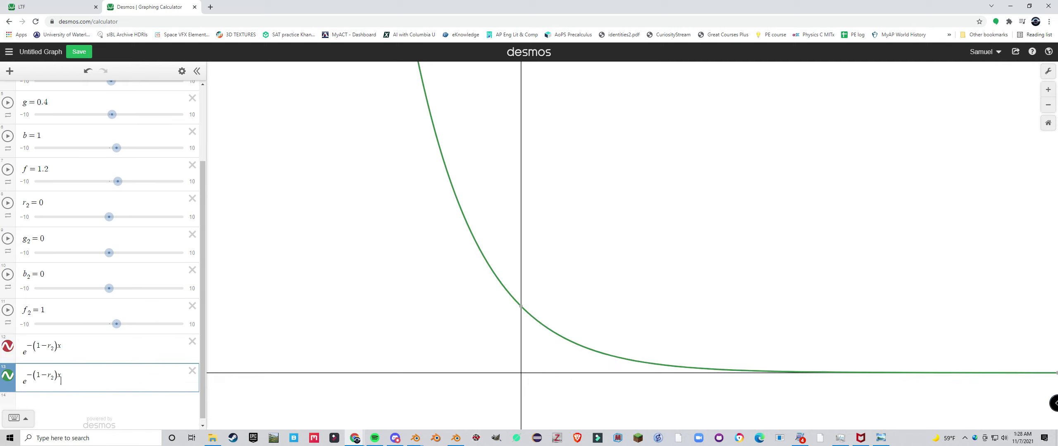
- Paste a third copy of the expression below, deleting and re-pasting it until its curve is blue
key("Return")
key("ctrl+v")
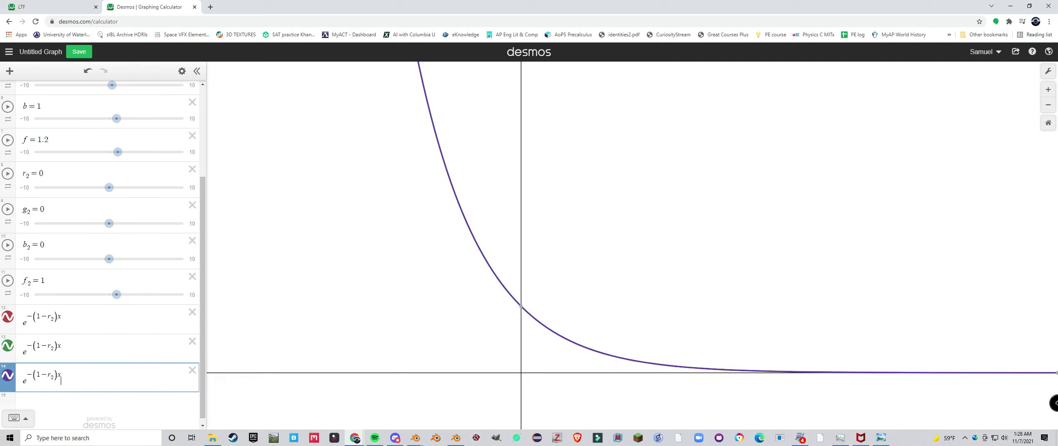
left_click(192, 370)
key("Return")
key("ctrl+v")
left_click(192, 371)
key("Return")
key("ctrl+v")
left_click(192, 370)
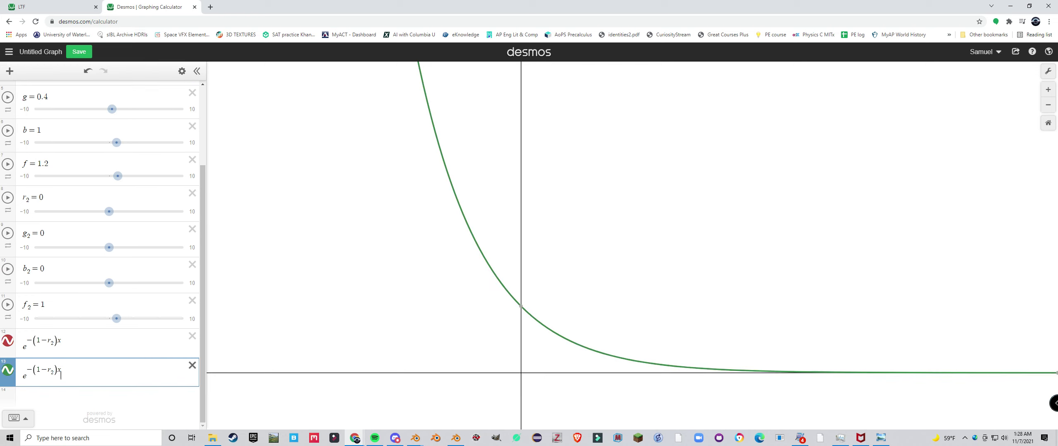
key("Return")
key("ctrl+v")
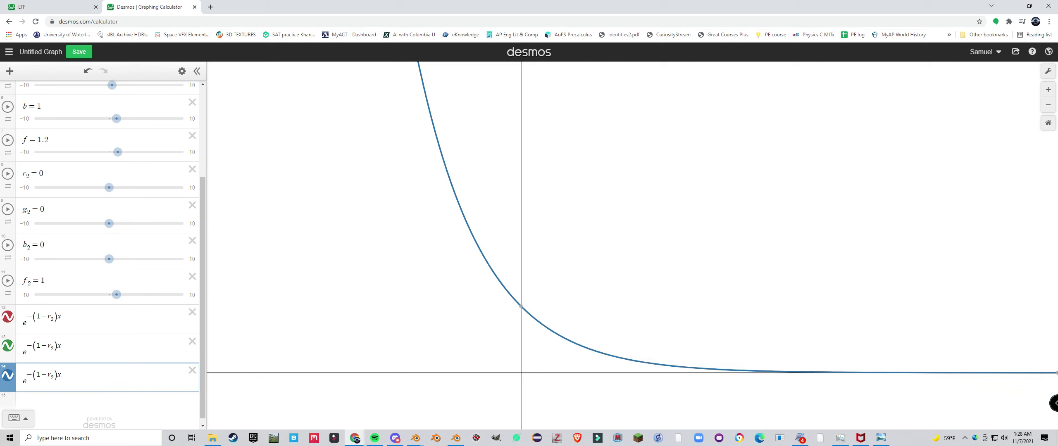
- Change r_2 to g_2 in the green expression and to b_2 in the blue expression
left_click(48, 345)
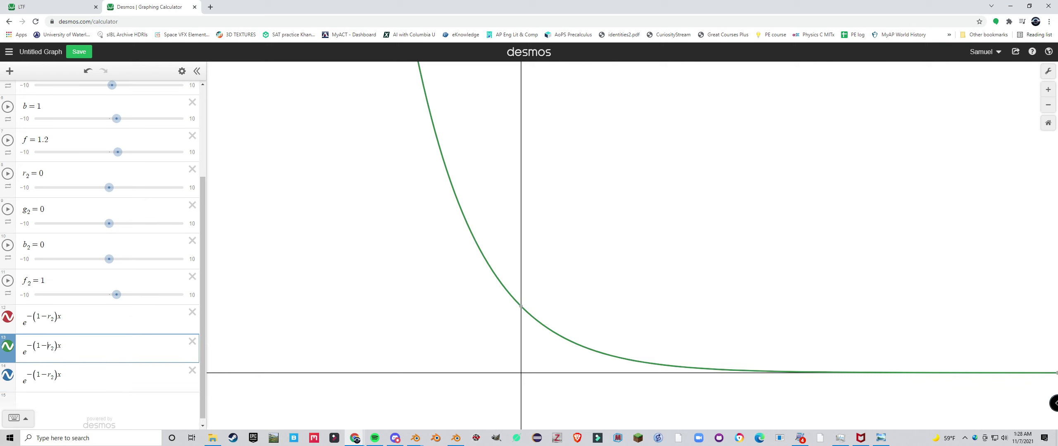
key("BackSpace")
type("g")
key("Down")
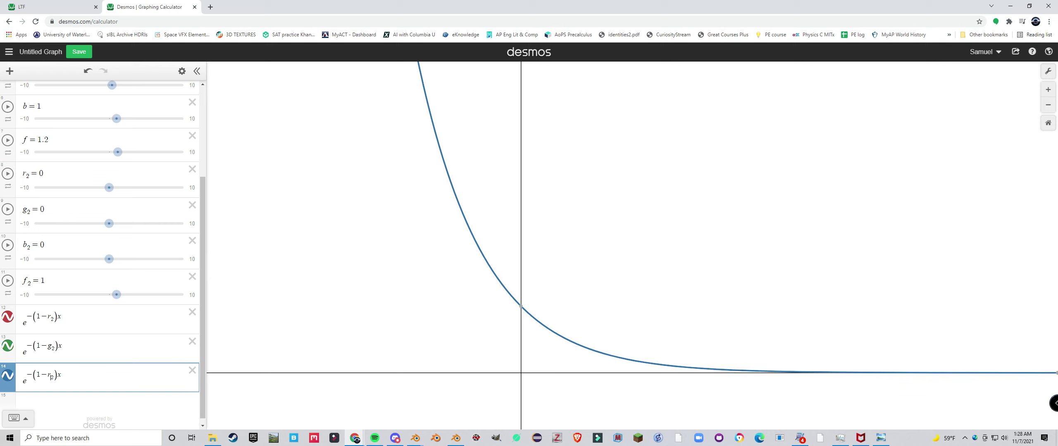
key("BackSpace")
type("b")
scroll(100, 248, "down", 1)
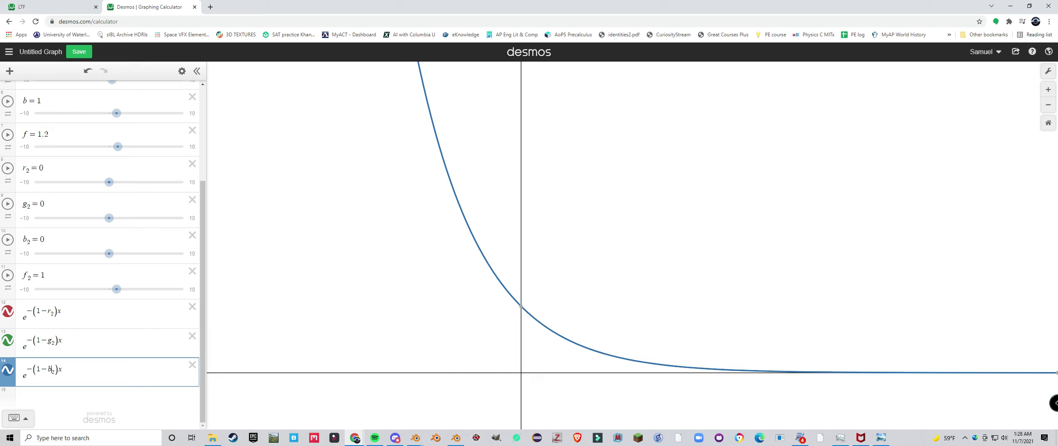
- Set the b_2, g_2 and r_2 sliders to 1
left_click(116, 254)
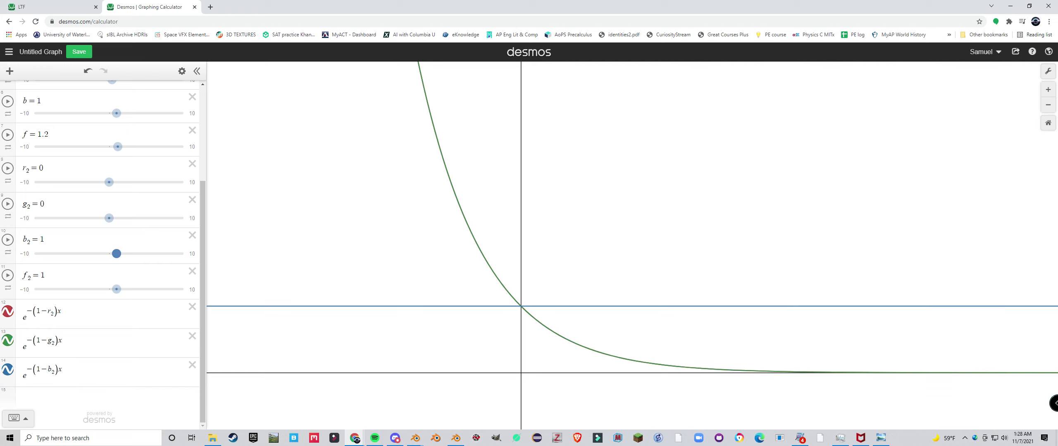
scroll(661, 333, "down", 2)
left_click(574, 289)
left_click_drag(661, 265, 474, 264)
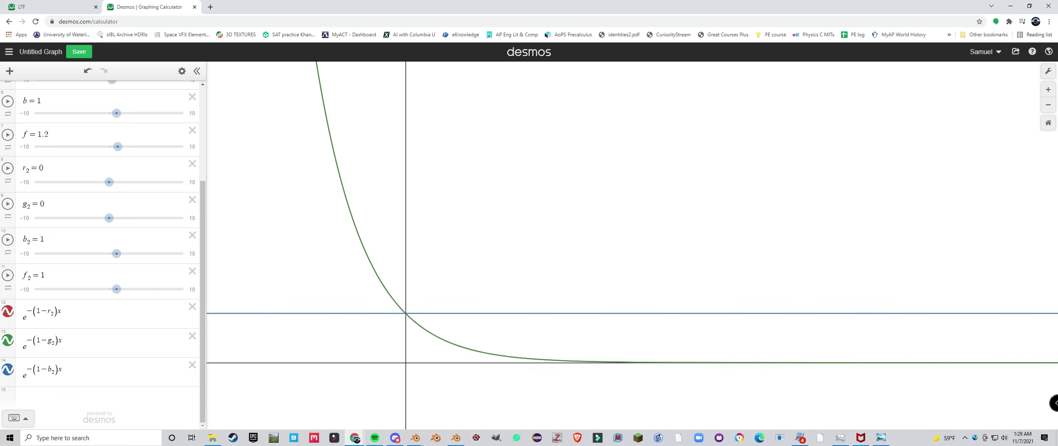
left_click_drag(109, 218, 117, 218)
left_click_drag(109, 182, 117, 183)
left_click_drag(496, 248, 492, 248)
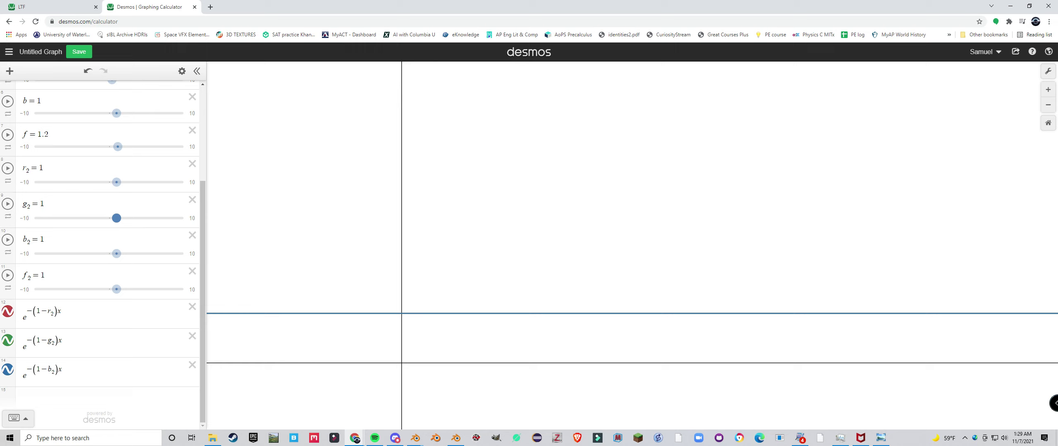
- Set the sliders to r_2 = 0.8, g_2 = 0.5 and b_2 = 0.2
left_click_drag(116, 182, 113, 182)
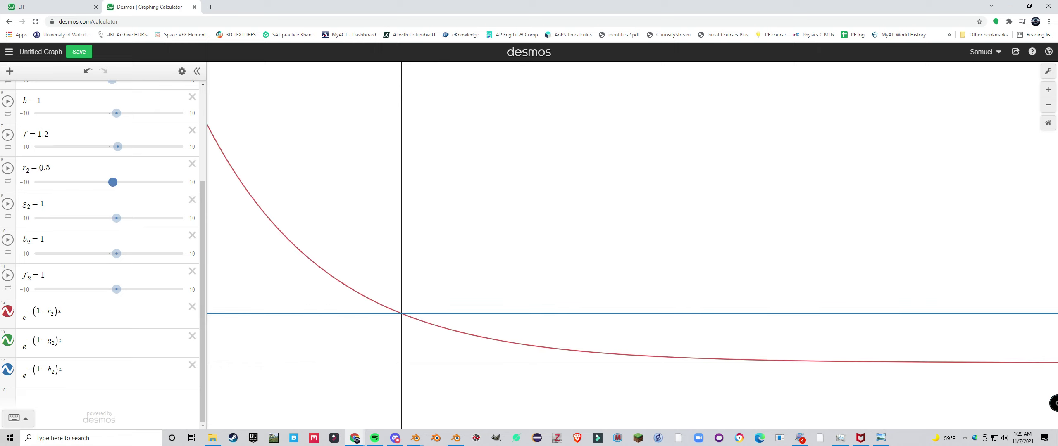
left_click_drag(112, 181, 116, 182)
left_click_drag(116, 218, 113, 217)
left_click_drag(116, 253, 110, 254)
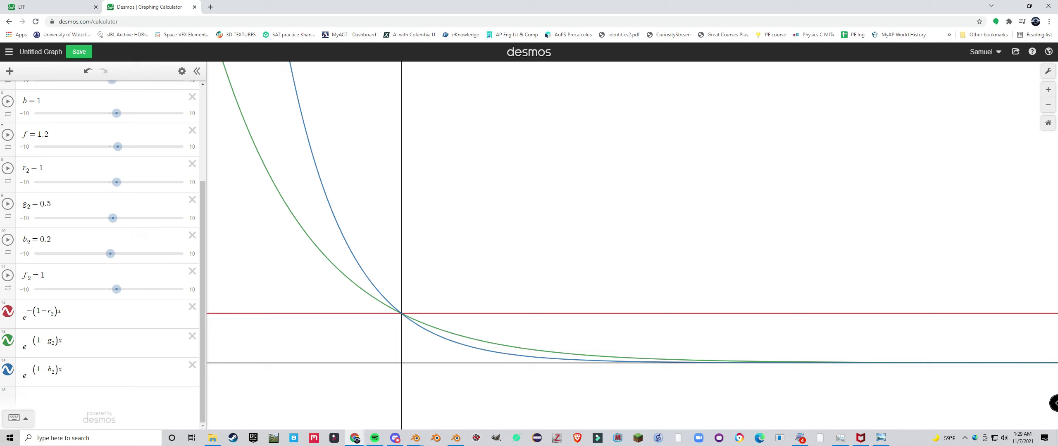
left_click_drag(117, 183, 115, 183)
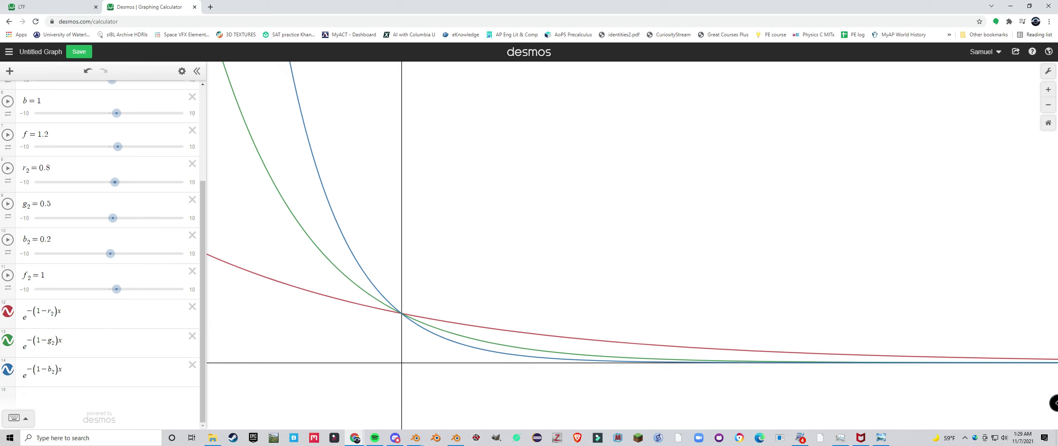
scroll(777, 356, "up", 3)
left_click_drag(354, 342, 361, 341)
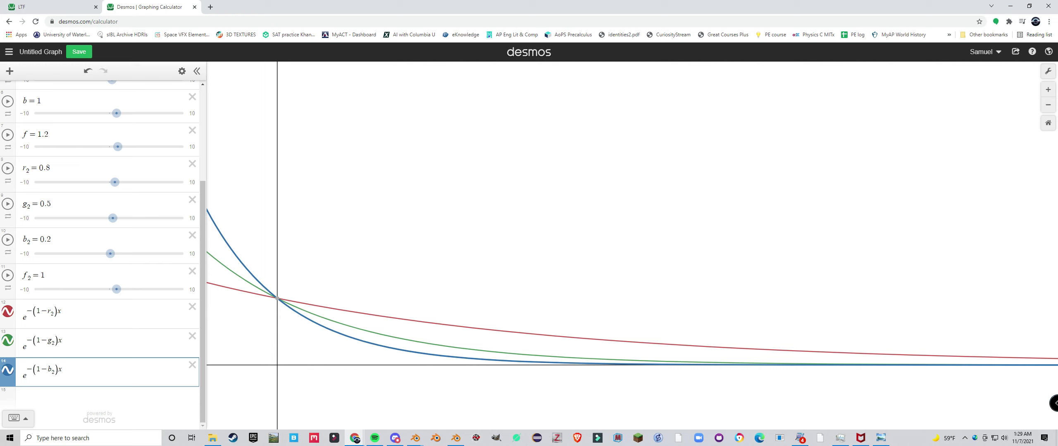
- Insert the factor f_2 before the parentheses in the exponents of the red, green and blue expressions
left_click(61, 316)
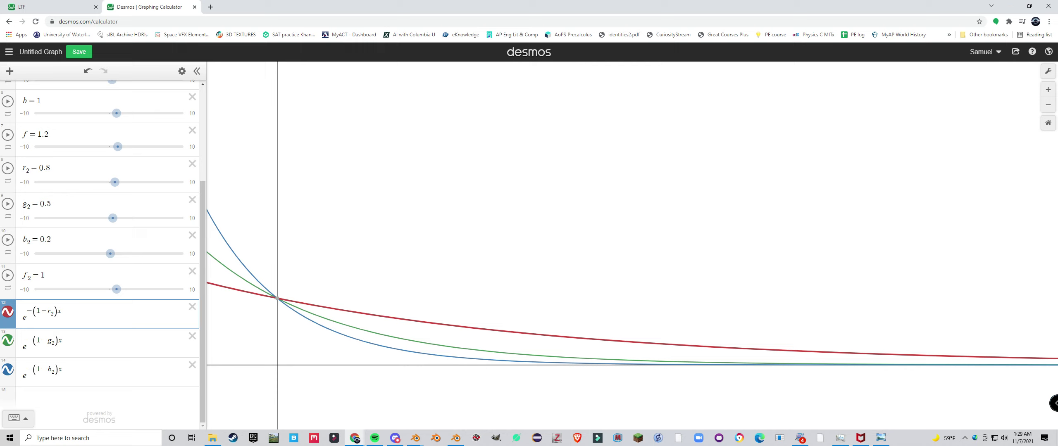
type("f_2")
key("Down")
type("f_2")
key("Down")
type("f_2")
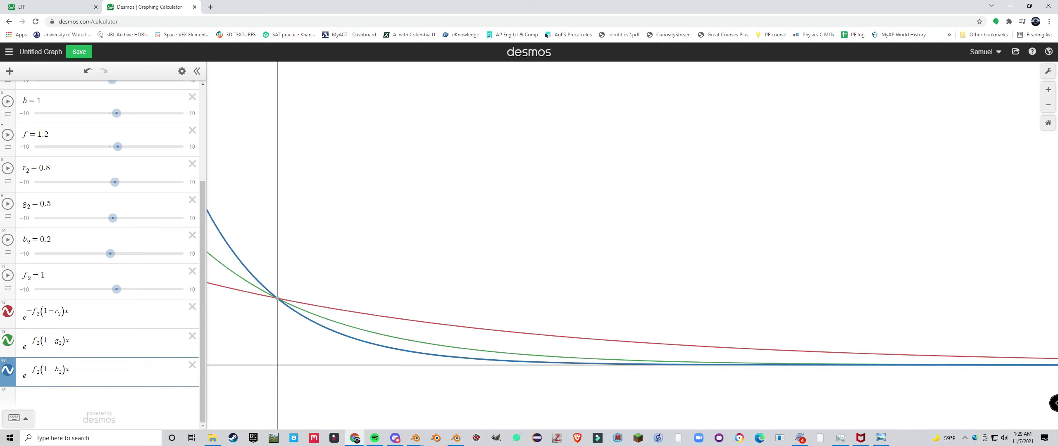
- Add the factor f after f_2 in the exponents of all three new expressions
left_click(39, 314)
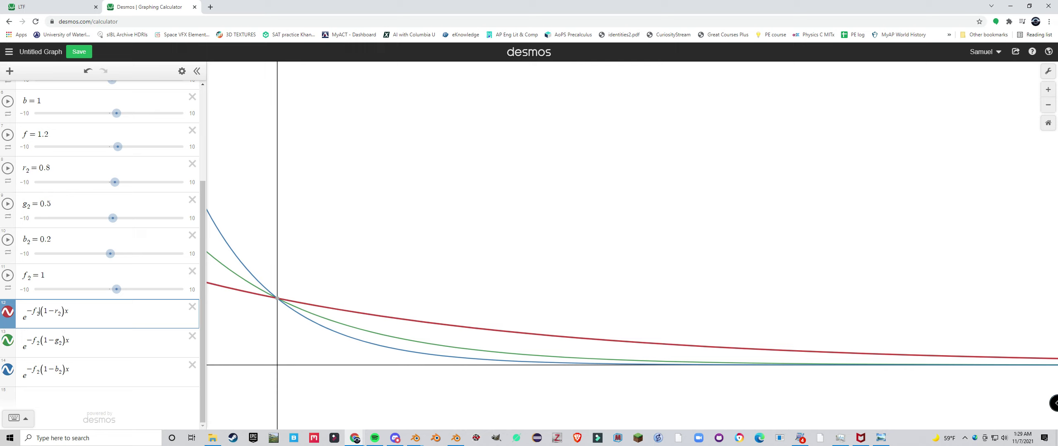
scroll(99, 248, "up", 3)
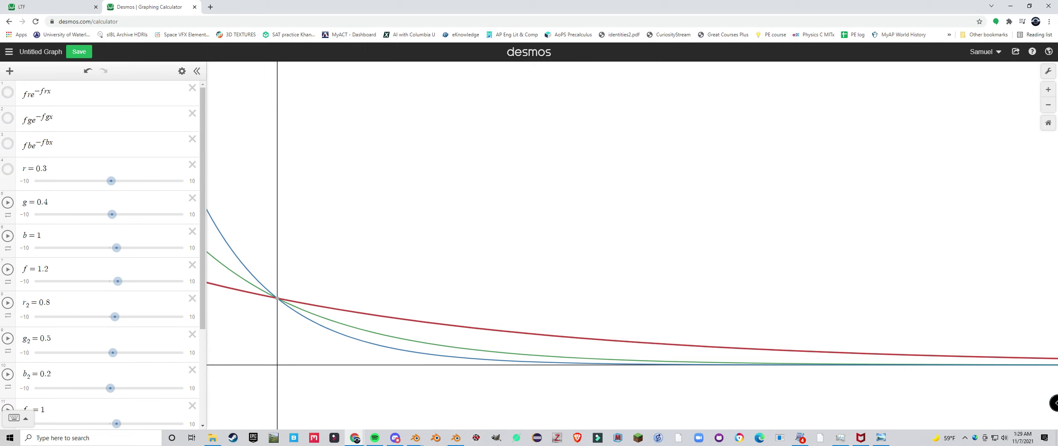
scroll(99, 248, "down", 3)
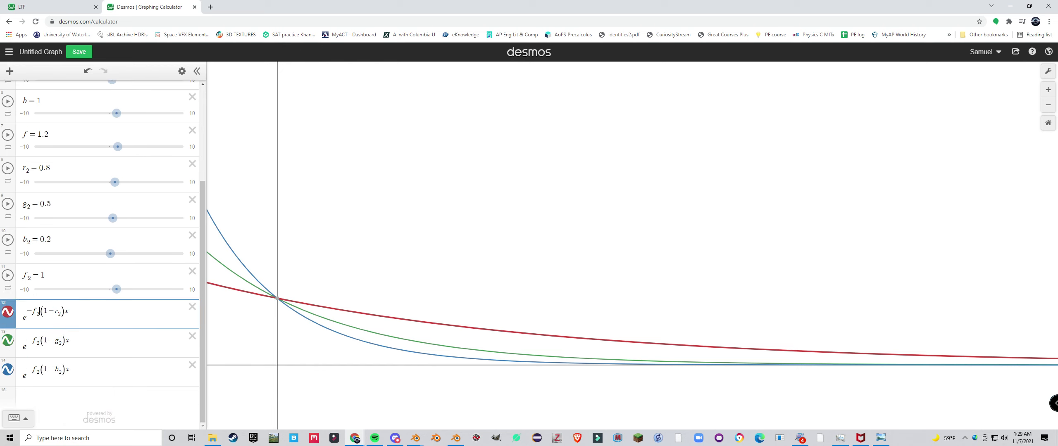
type("f")
left_click(40, 341)
type("f")
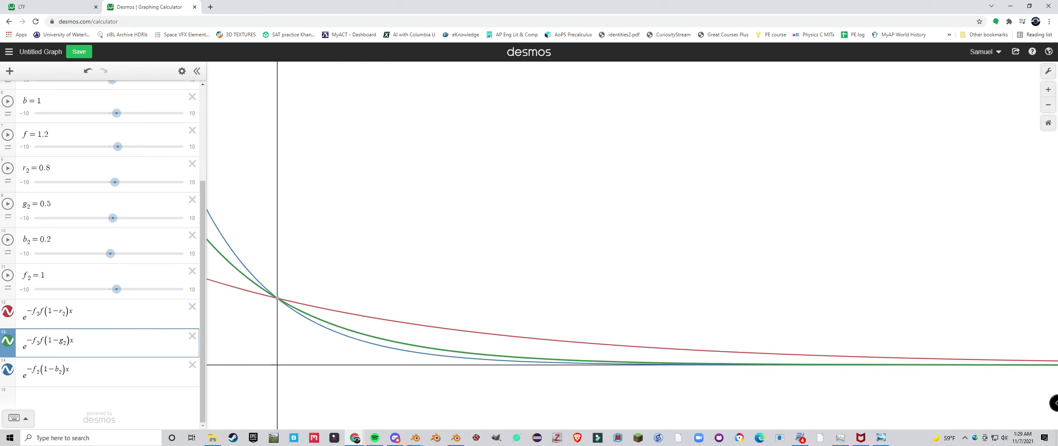
left_click(40, 370)
type("f")
- Raise the f_2 slider to 4.5, and from there to 10
left_click_drag(117, 289, 142, 289)
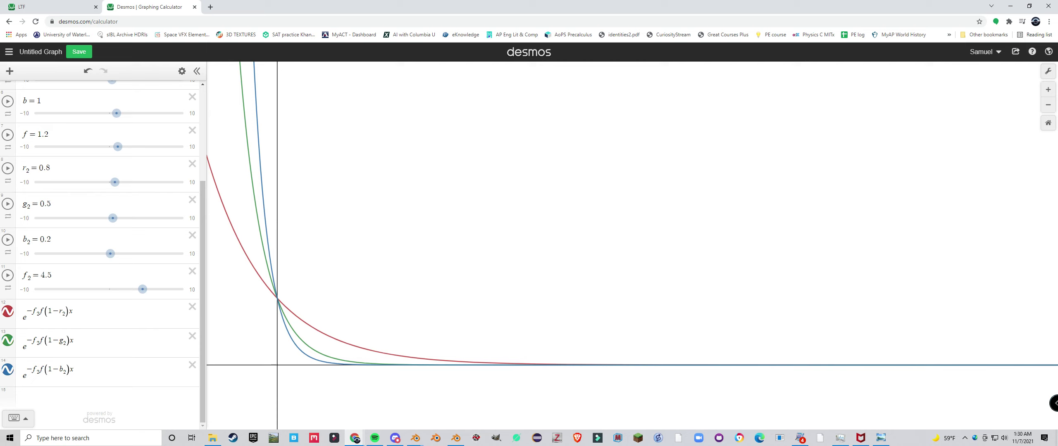
left_click(26, 290)
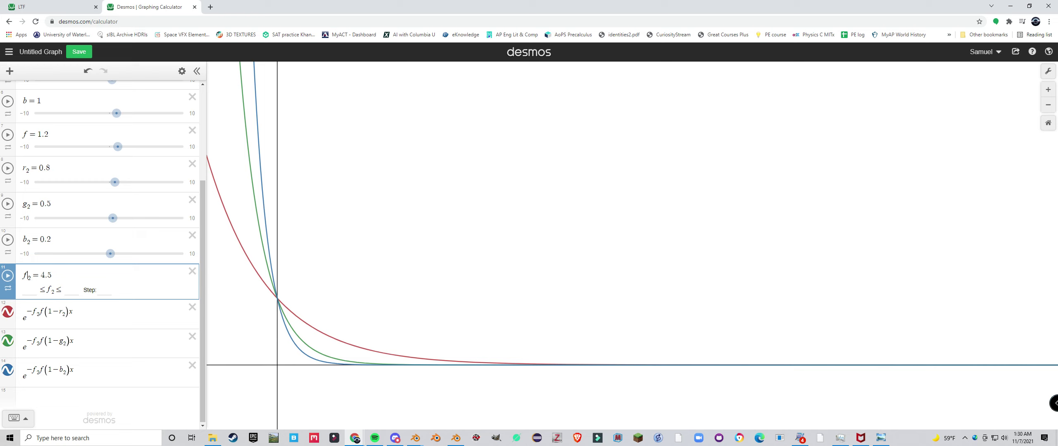
left_click(75, 374)
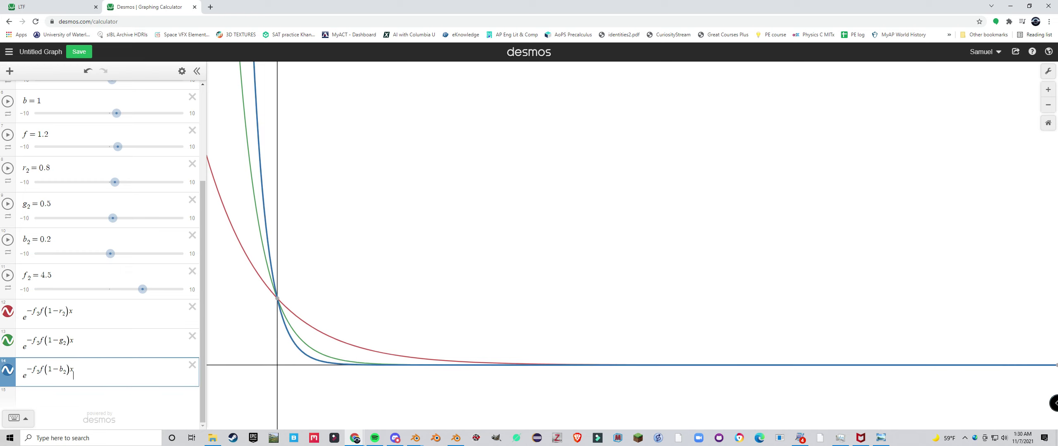
left_click(27, 276)
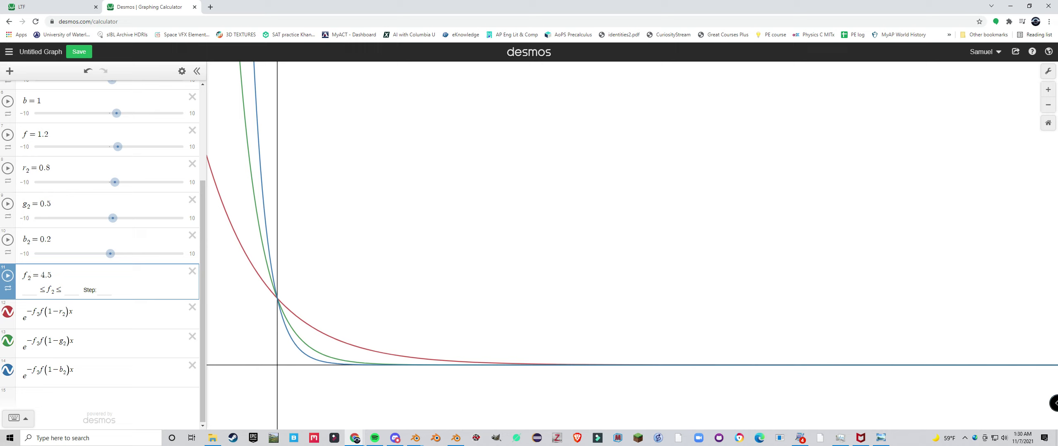
left_click(142, 289)
left_click_drag(143, 289, 160, 289)
mouse_move(181, 289)
left_mouse_down()
mouse_move(96, 289)
mouse_move(183, 289)
left_mouse_up()
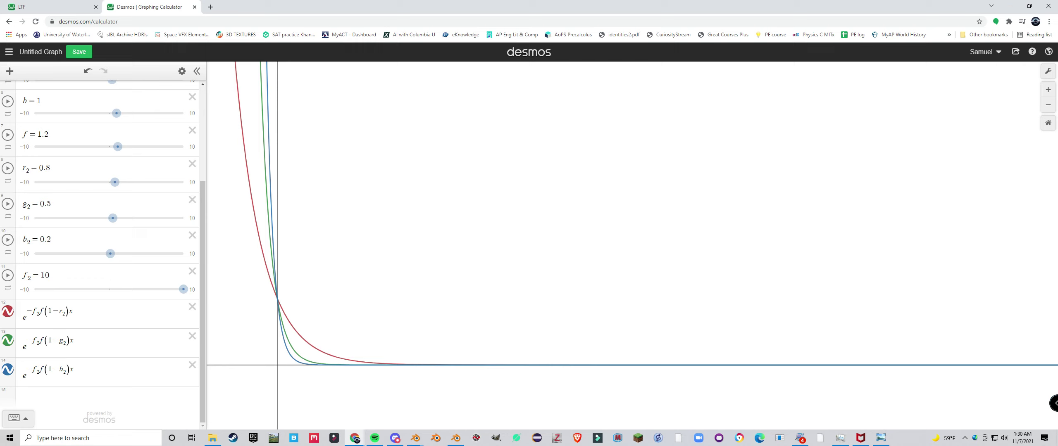
- Copy the separate red expression e^{-f_2f(1-r_2)x} and append it to the first expression, fre^{-frx}
scroll(140, 234, "up", 4)
scroll(141, 234, "down", 3)
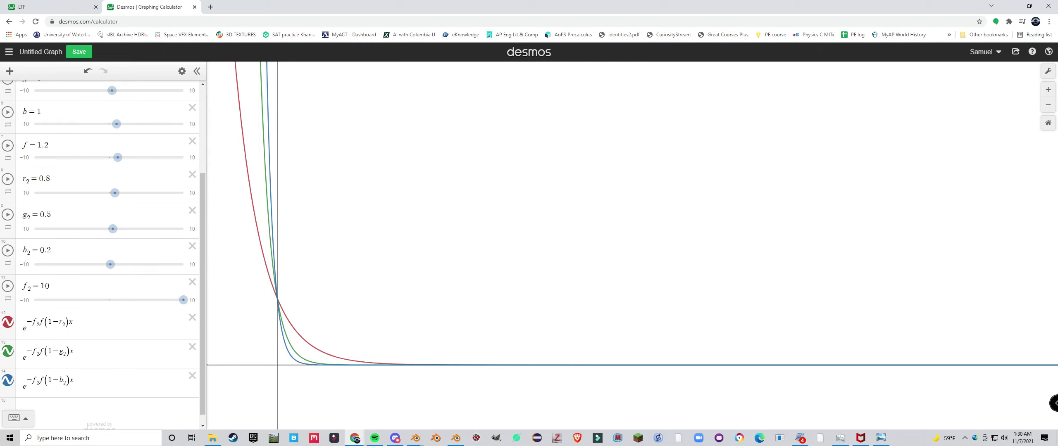
left_click_drag(91, 326, 21, 326)
key("ctrl+c")
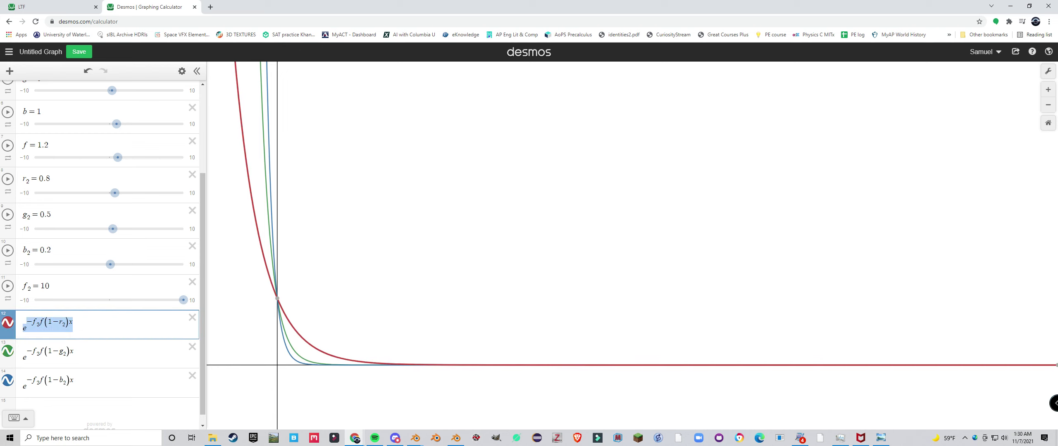
scroll(99, 248, "up", 3)
left_click(99, 93)
key("ctrl+v")
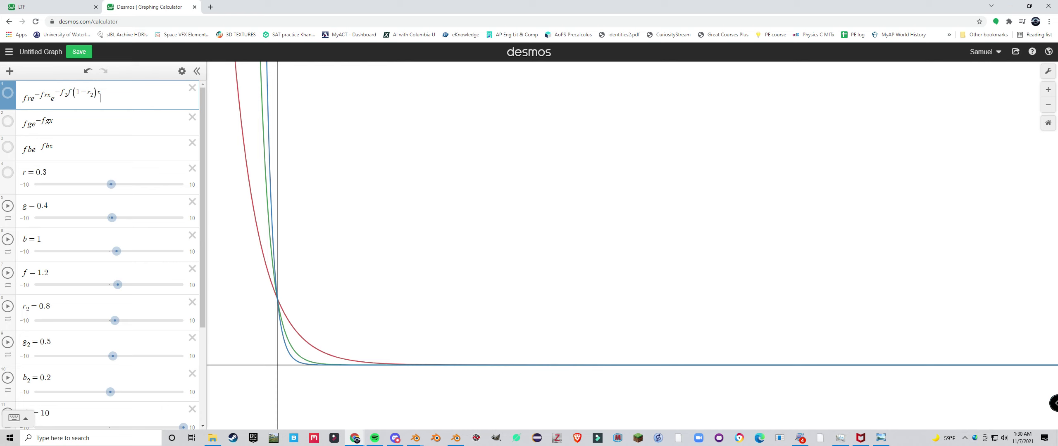
- Append the separate green expression e^{-f_2f(1-g_2)x} to the second expression, fge^{-fgx}
scroll(99, 248, "down", 2)
scroll(99, 248, "up", 2)
scroll(99, 248, "down", 3)
left_click(71, 342)
key("ctrl+a")
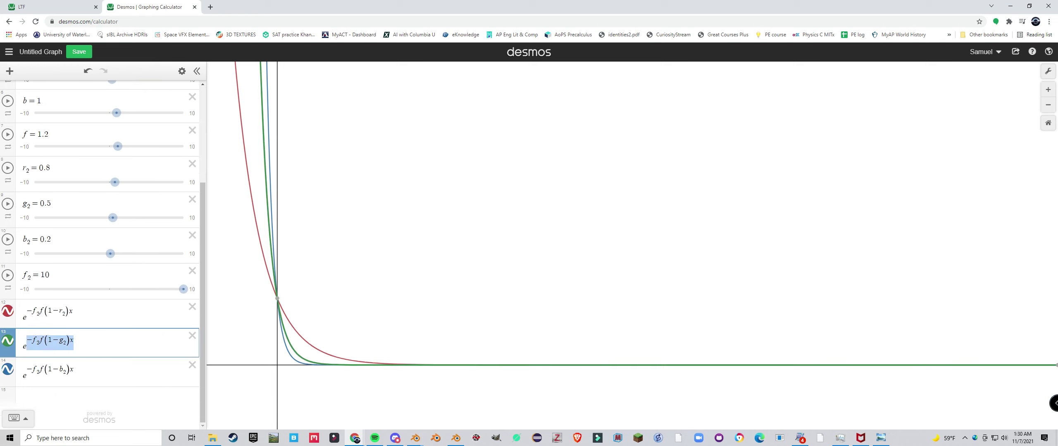
scroll(99, 248, "up", 3)
left_click(78, 123)
type("e^{-f_2f(1-g_2)x}")
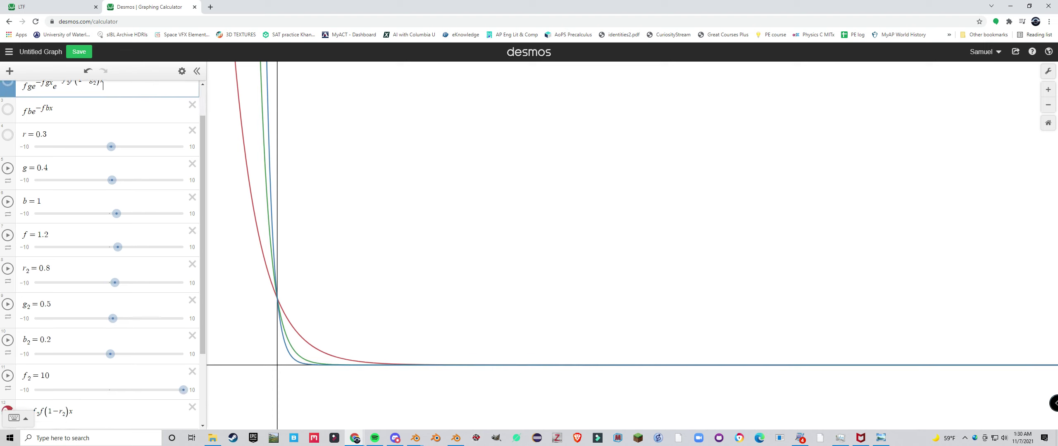
- Copy the separate blue expression e^{-f_2f(1-b_2)x} and append it to the third expression, fbe^{-fbx}
scroll(99, 248, "down", 4)
left_click_drag(82, 371, 21, 373)
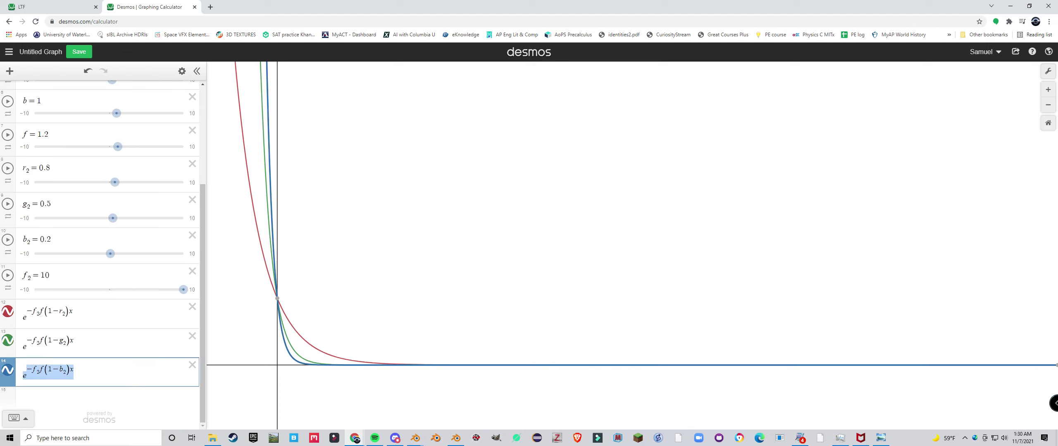
key("ctrl+c")
scroll(99, 248, "up", 4)
left_click(79, 154)
key("ctrl+v")
- Hide and delete the three separate exponential expressions at the end of the list
scroll(100, 248, "down", 4)
left_click(8, 369)
left_click(8, 340)
scroll(99, 248, "up", 4)
scroll(99, 248, "down", 4)
left_click(7, 311)
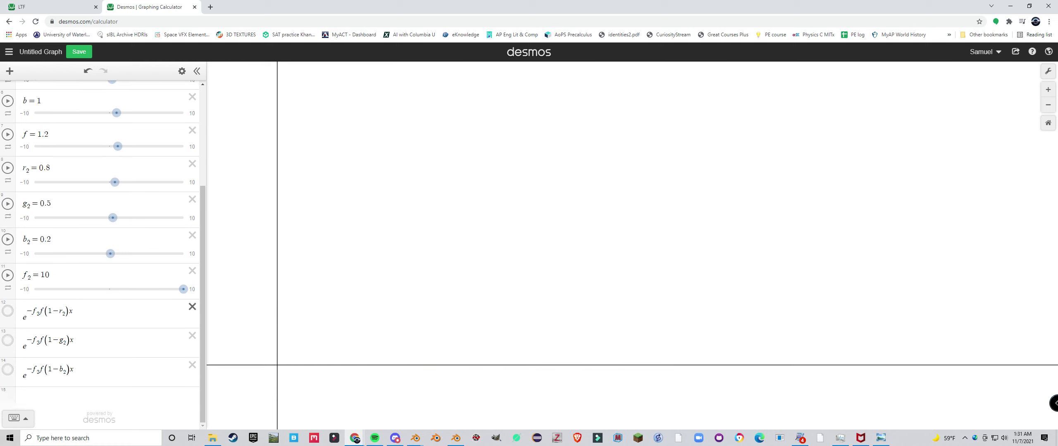
left_click(192, 306)
left_click(191, 337)
left_click(192, 365)
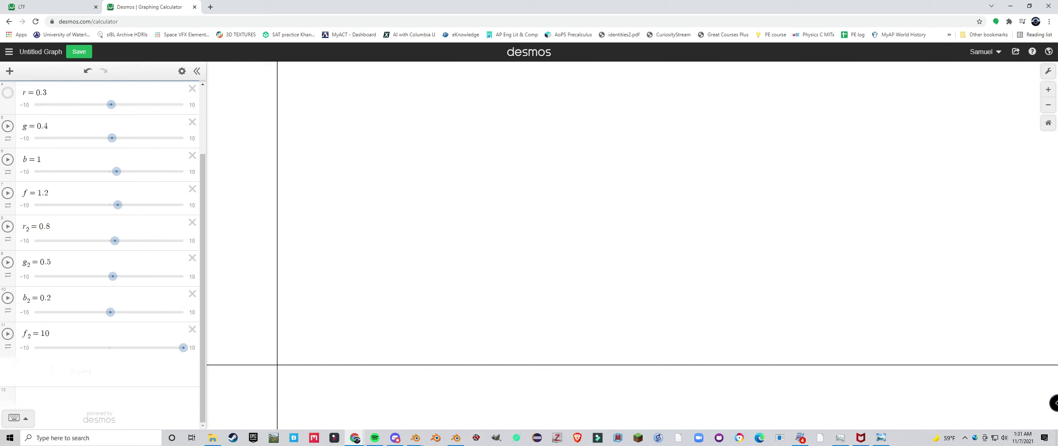
- Show the curves of the three combined blue, green and red expressions at the start of the list
scroll(99, 248, "up", 3)
left_click(7, 151)
left_click(8, 121)
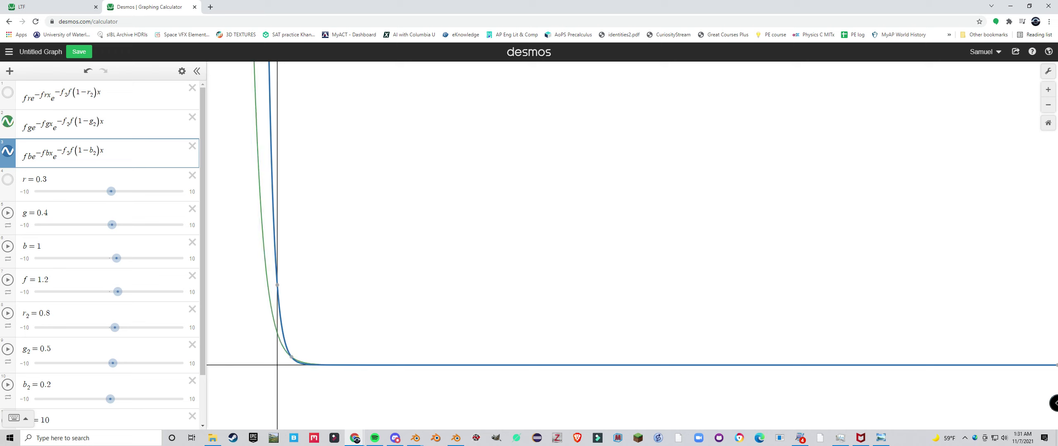
left_click(7, 92)
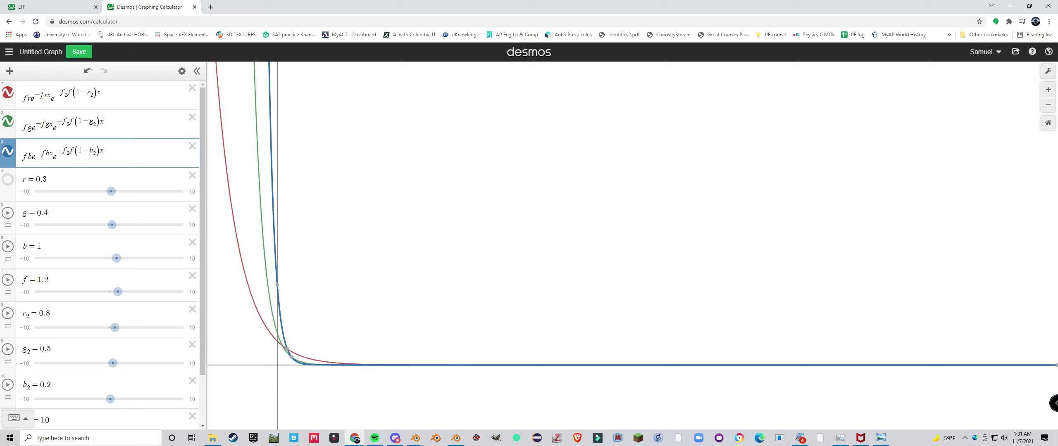
- Examine the three combined curves near the origin and where they cross each other
scroll(307, 353, "up", 2)
scroll(306, 354, "up", 1)
left_click_drag(307, 353, 434, 335)
scroll(434, 336, "up", 2)
scroll(434, 335, "down", 2)
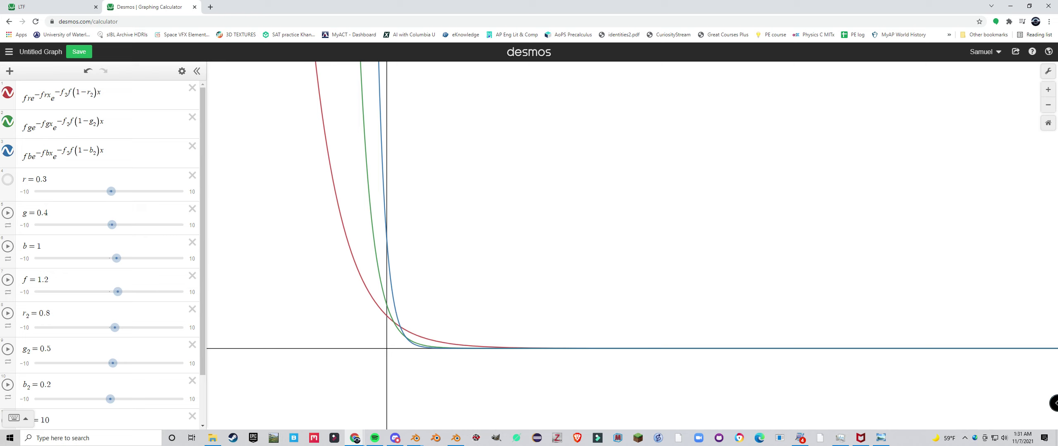
scroll(418, 343, "up", 4)
left_click_drag(417, 344, 322, 343)
left_click_drag(227, 354, 287, 356)
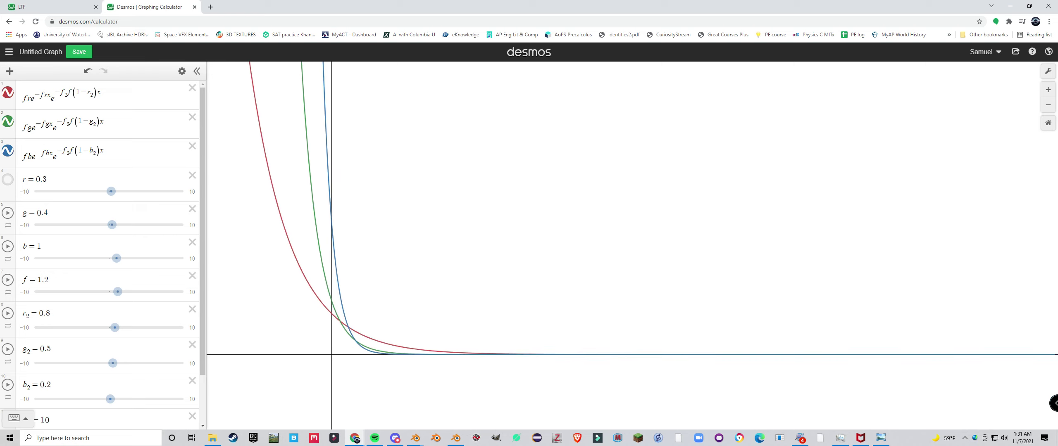
- Lower the f_2 slider to 0.9 and settle it at 1
scroll(287, 356, "down", 2)
scroll(103, 248, "down", 3)
left_click_drag(183, 377, 116, 376)
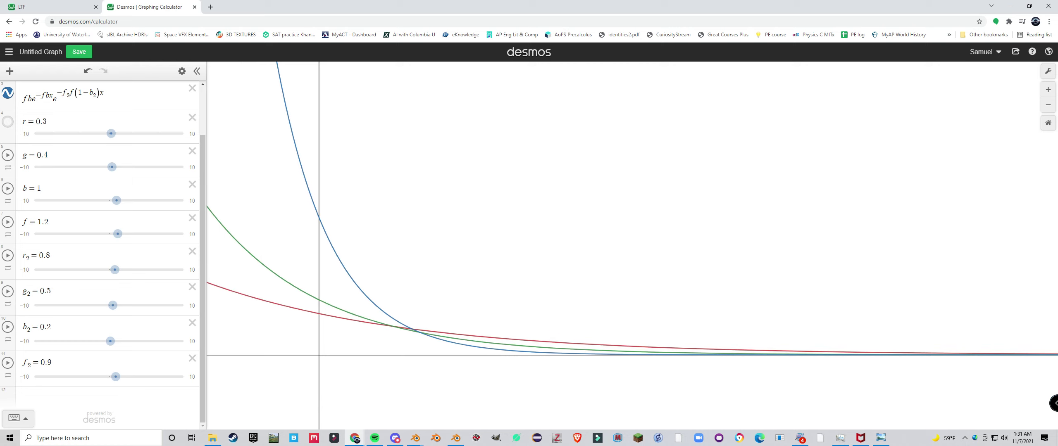
left_click_drag(116, 376, 117, 376)
- Compare the combined red, green and blue expressions and their highlighted curves one by one
scroll(107, 248, "up", 2)
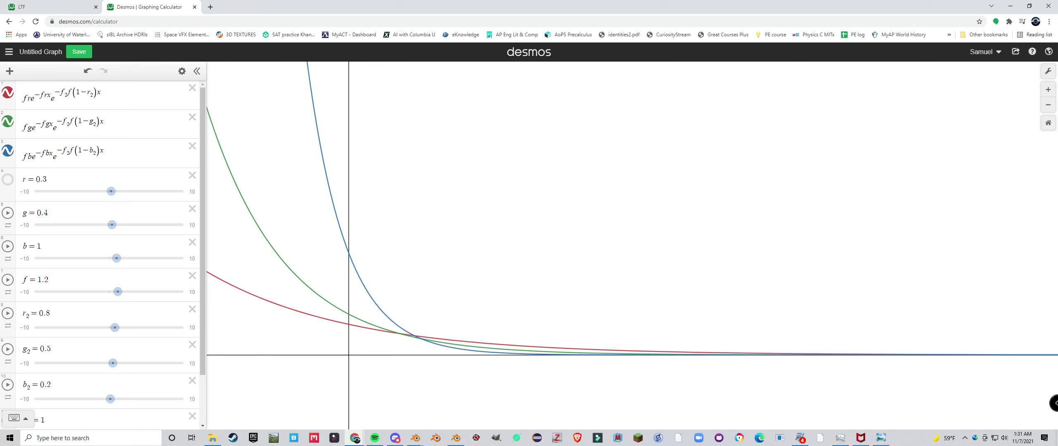
left_click(107, 153)
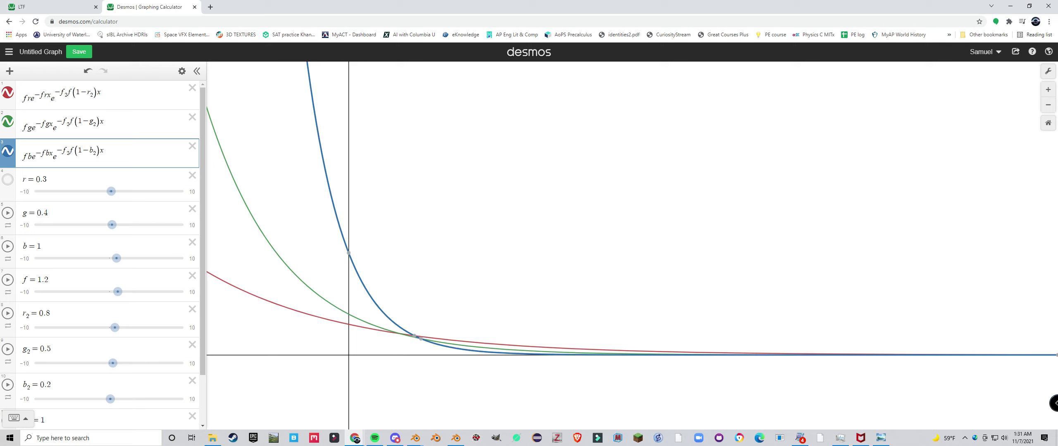
key("Up")
key("Up")
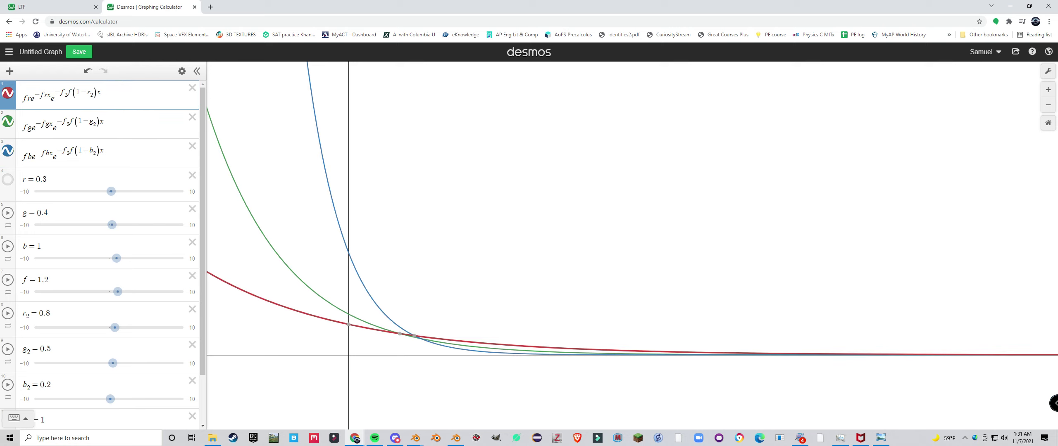
key("Down")
key("Down")
key("Up")
key("Up")
scroll(408, 331, "up", 3)
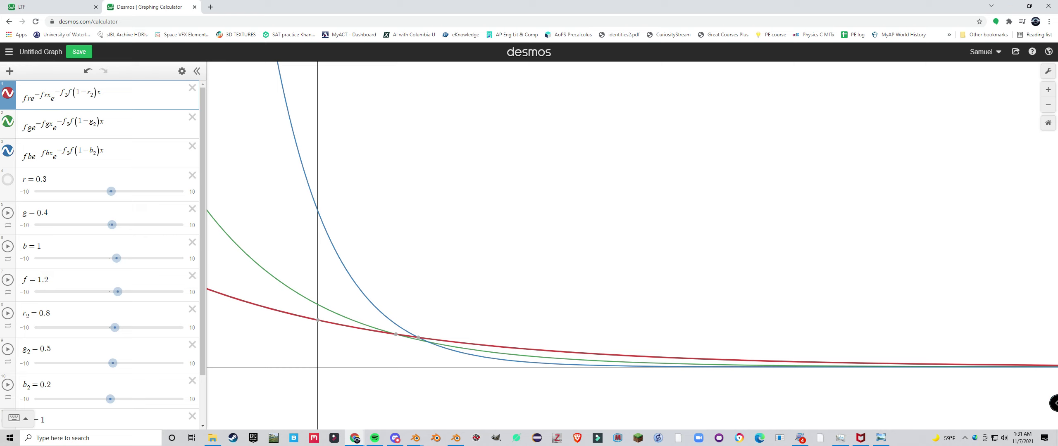
left_click(124, 124)
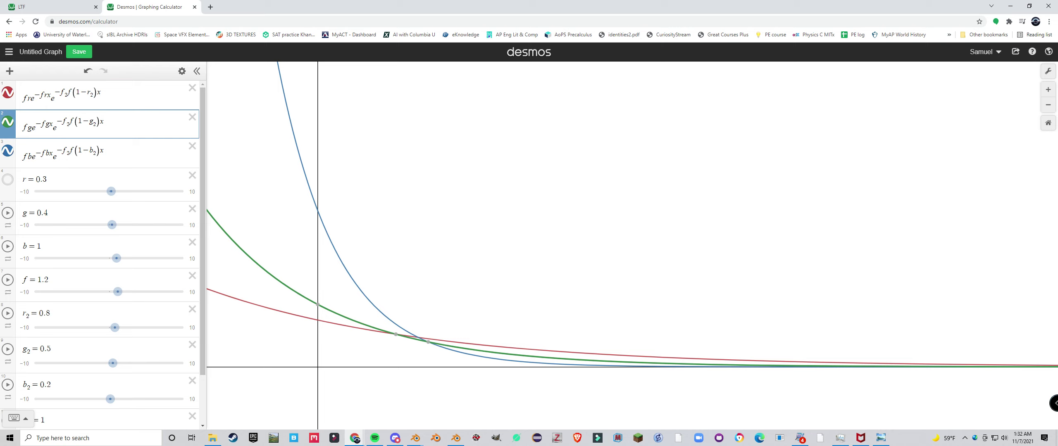
- Copy -frx from the red expression's first exponent and paste it at the start of its second exponent
left_click(44, 95)
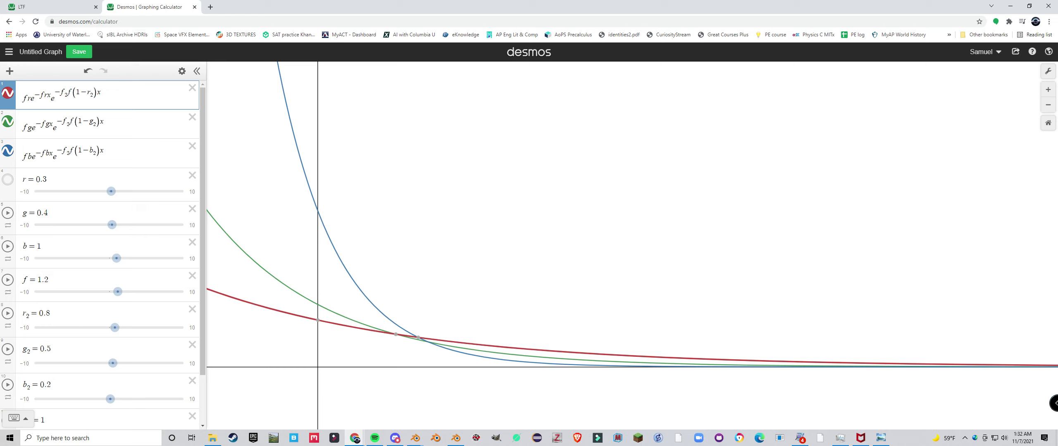
key("shift+Left")
key("shift+Left")
key("shift+Left")
key("shift+Left")
key("ctrl+c")
key("Right")
key("Right")
key("Right")
key("Right")
key("ctrl+v")
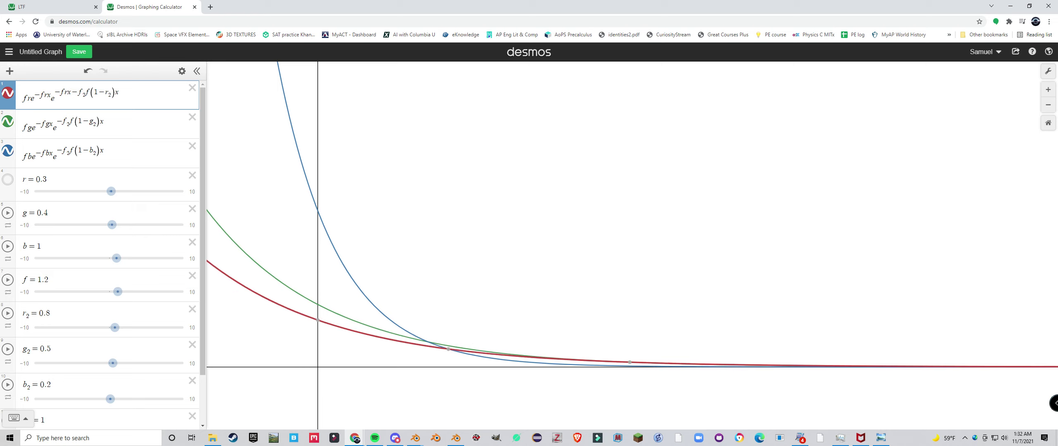
- Delete the redundant e^{-frx} factor from the red expression and hide the green and blue curves
key("BackSpace")
key("BackSpace")
key("BackSpace")
key("BackSpace")
key("BackSpace")
key("BackSpace")
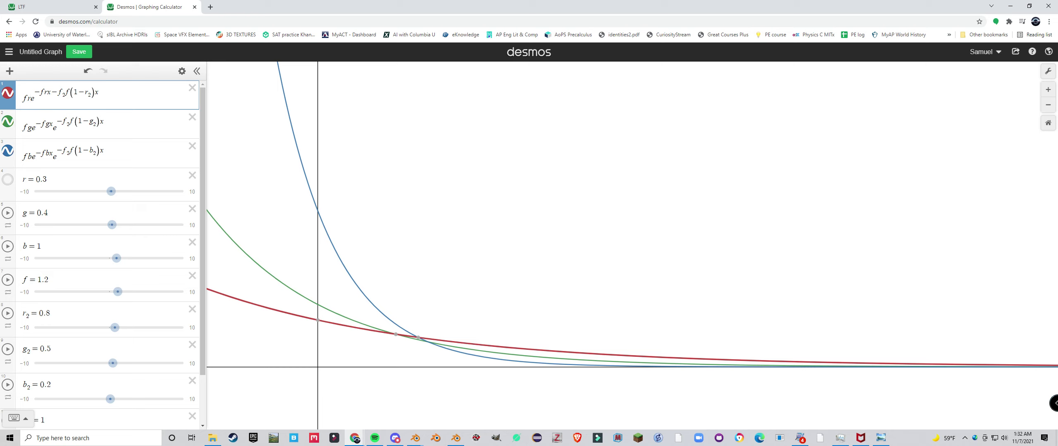
left_click(8, 122)
left_click(7, 151)
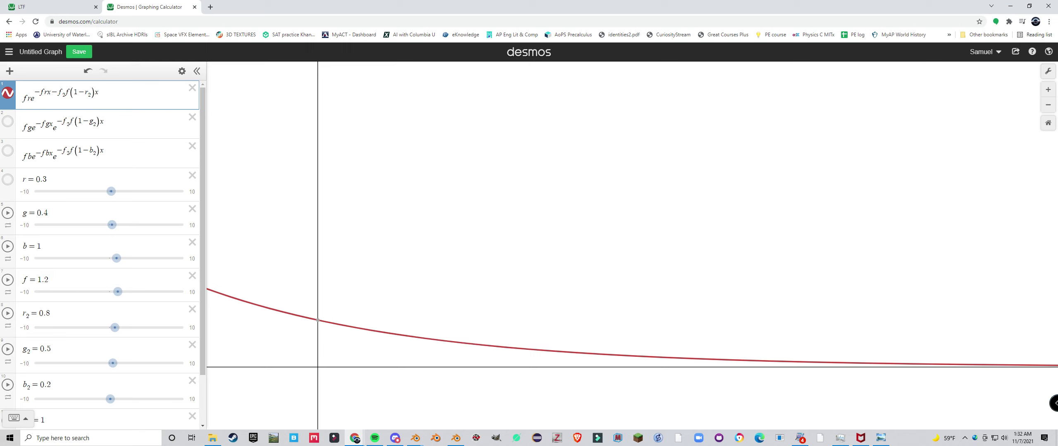
- Try to factor f out of the red exponent, writing it as -f(rx+f_2(1-r_2))x
left_click_drag(86, 92, 63, 96)
left_click(34, 93)
key("BackSpace")
key("BackSpace")
type("+")
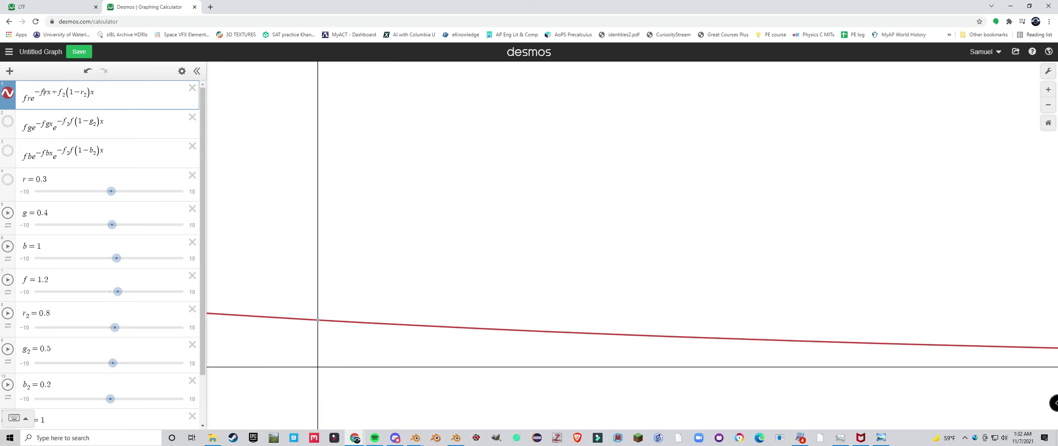
type("(")
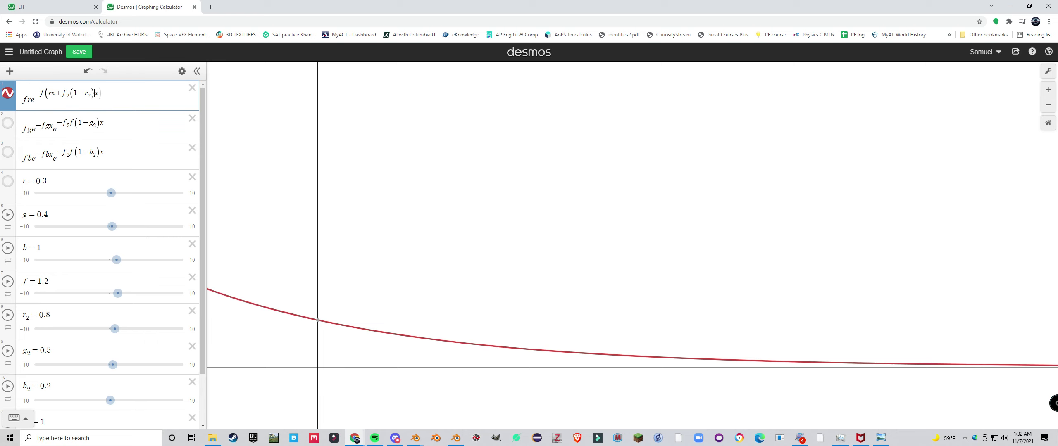
type(")")
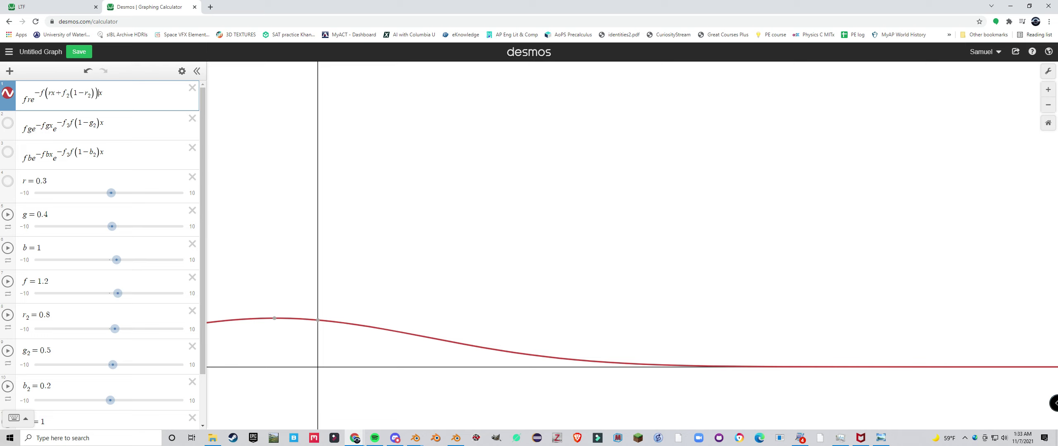
- Undo the factoring edits in the red expression back to the exponent -frx-f_2f(1-r_2)x
key("ctrl+z")
key("ctrl+z")
key("ctrl+z")
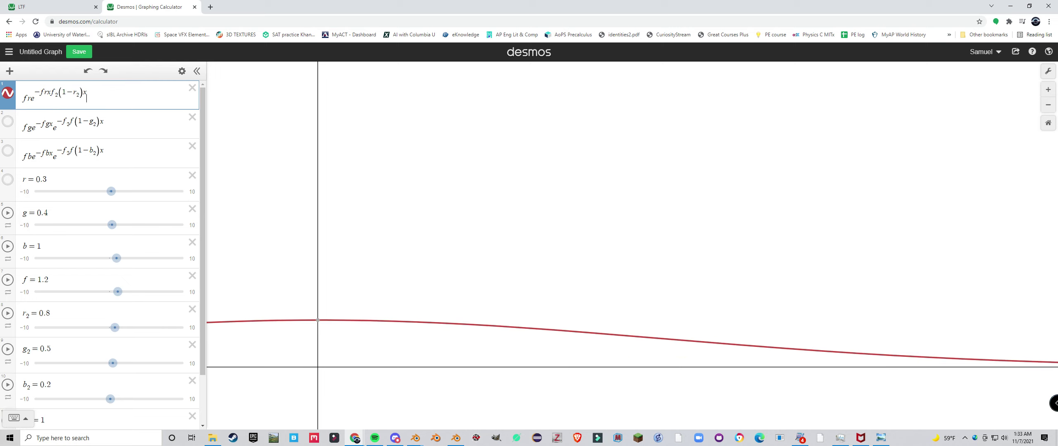
key("ctrl+z")
key("ctrl+z")
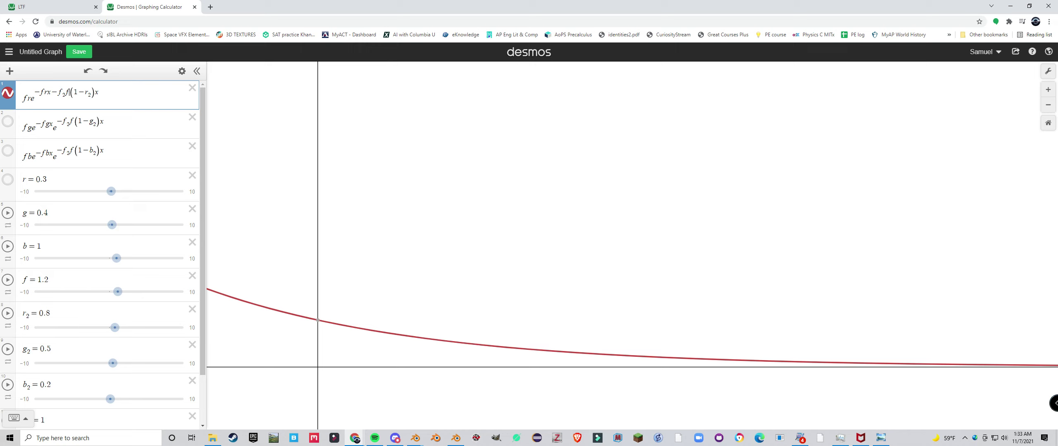
- Factor f out of the red exponent while keeping the minus sign, writing it as -f(rx-f_2(1-r_2))x
key("BackSpace")
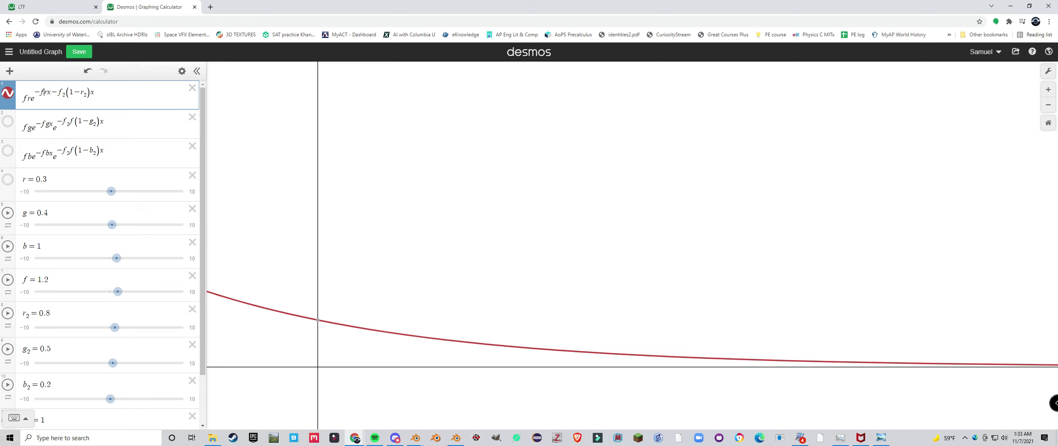
type("(")
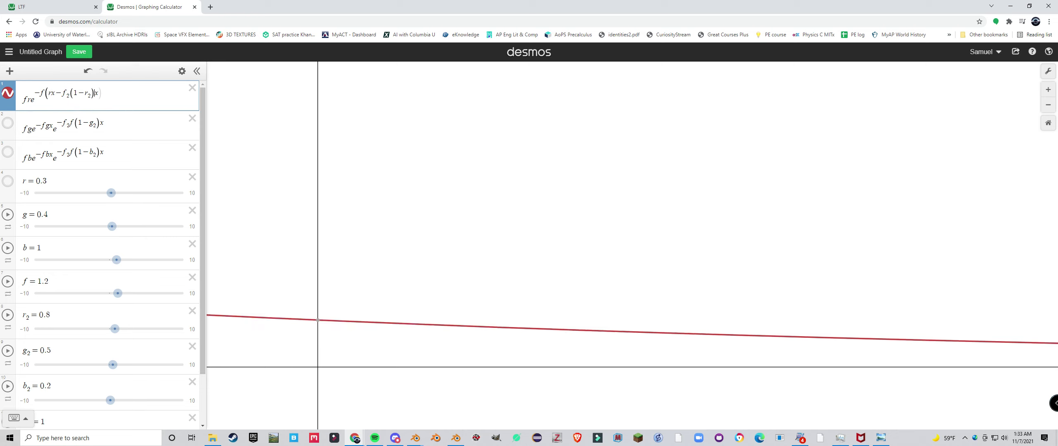
type(")")
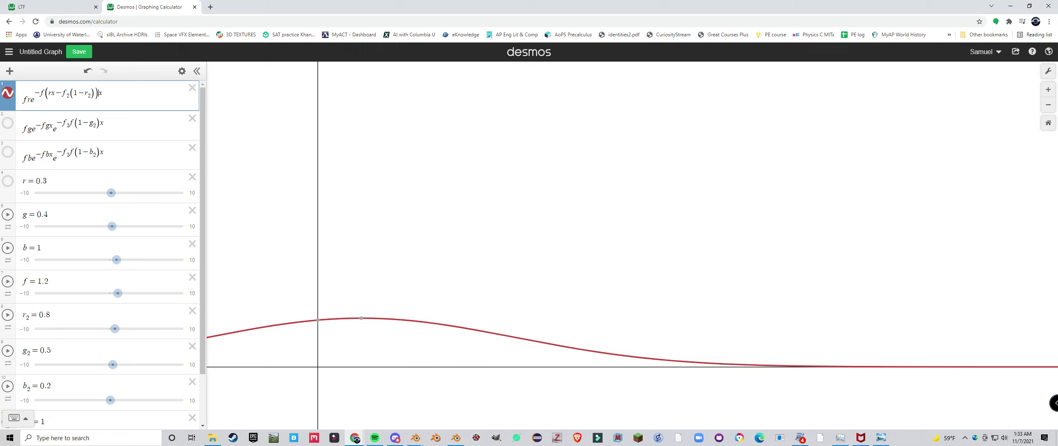
- Change the sign before f_2 in the red exponent to plus, making it -f(rx+f_2(1-r_2))x, and check the curve
key("BackSpace")
type("+")
scroll(322, 276, "down", 10)
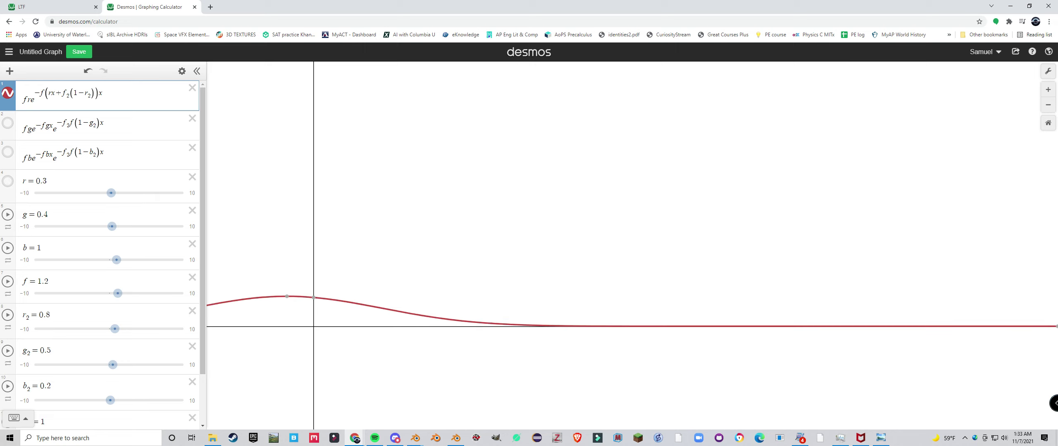
left_click_drag(319, 273, 401, 269)
scroll(398, 267, "up", 6)
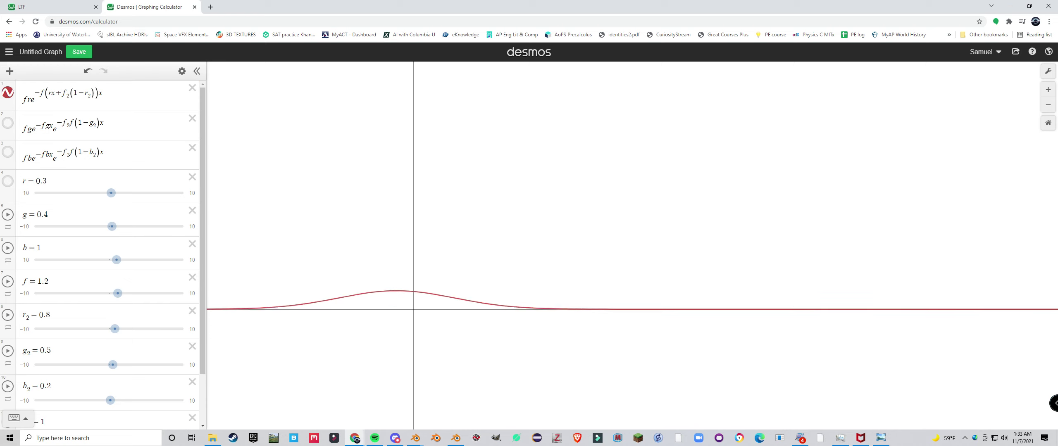
scroll(484, 273, "up", 3)
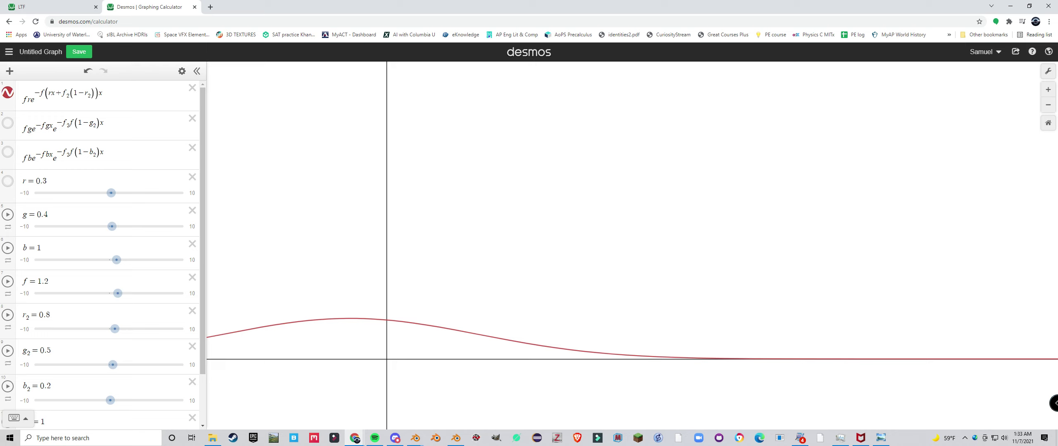
- Delete the extra x after r inside the red exponent's parentheses, leaving -f(r+f_2(1-r_2))x
left_click(55, 94)
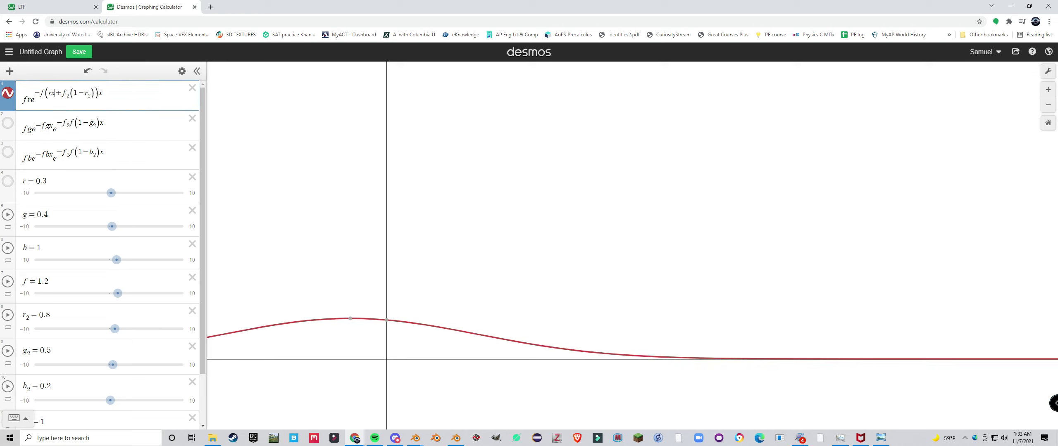
key("BackSpace")
scroll(392, 271, "up", 2)
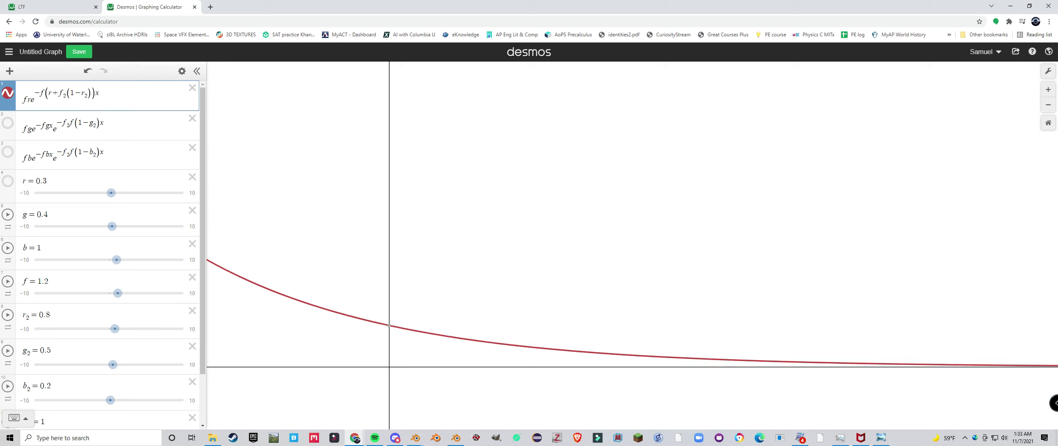
left_click_drag(392, 271, 345, 254)
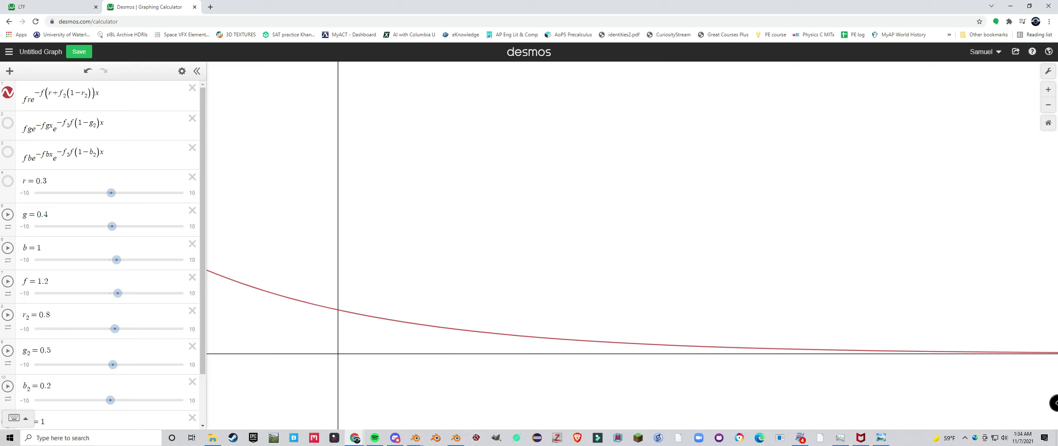
- Divide the red expression by a copy of its exponent's coefficient, -f(r+f_2(1-r_2))
left_click(96, 93)
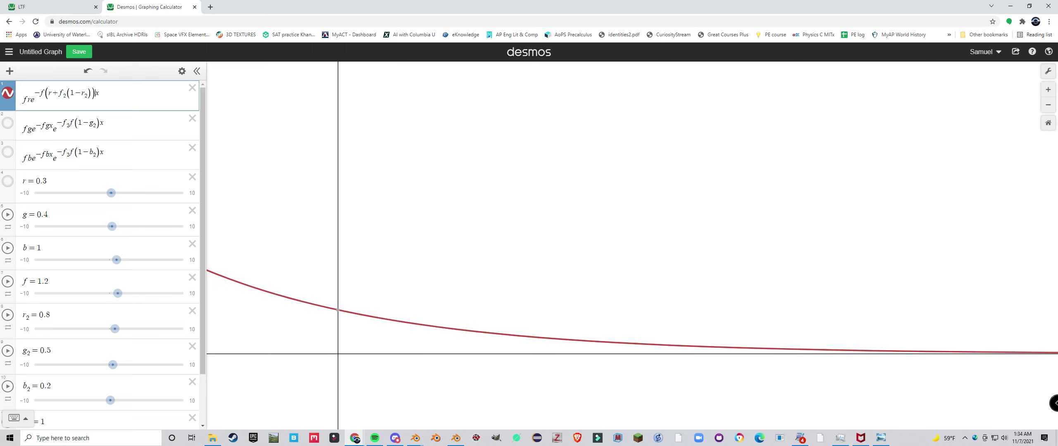
key("shift+Left")
key("shift+Left")
key("shift+Left")
key("ctrl+c")
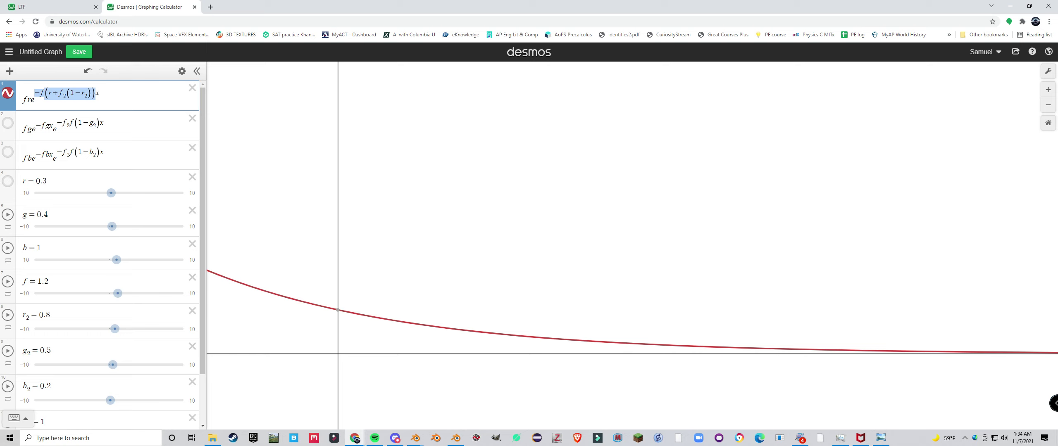
left_click(99, 100)
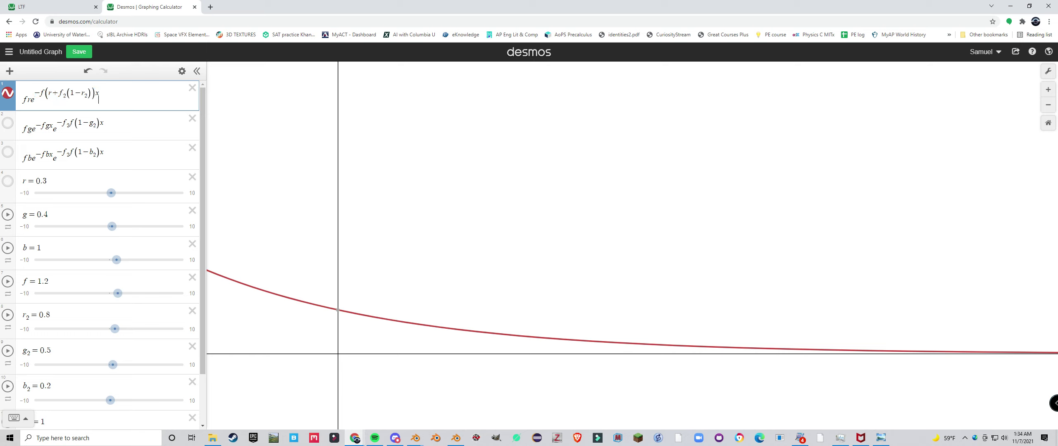
type("/")
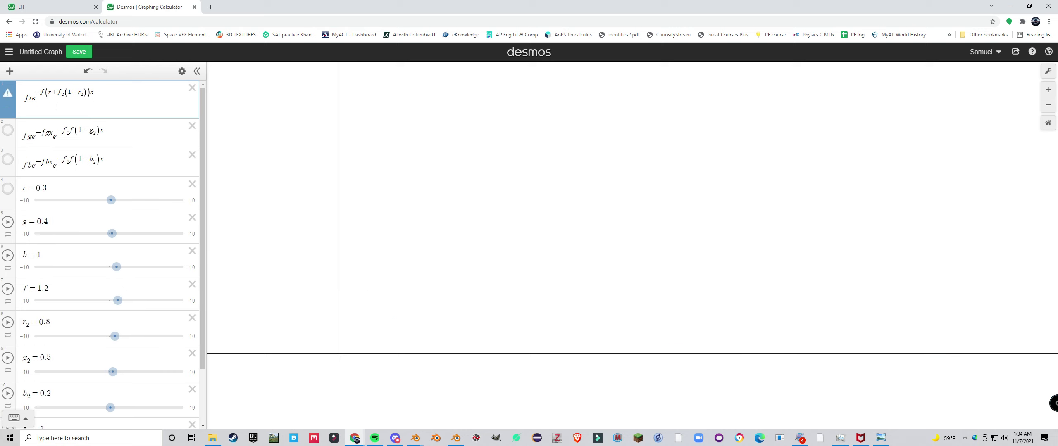
key("ctrl+v")
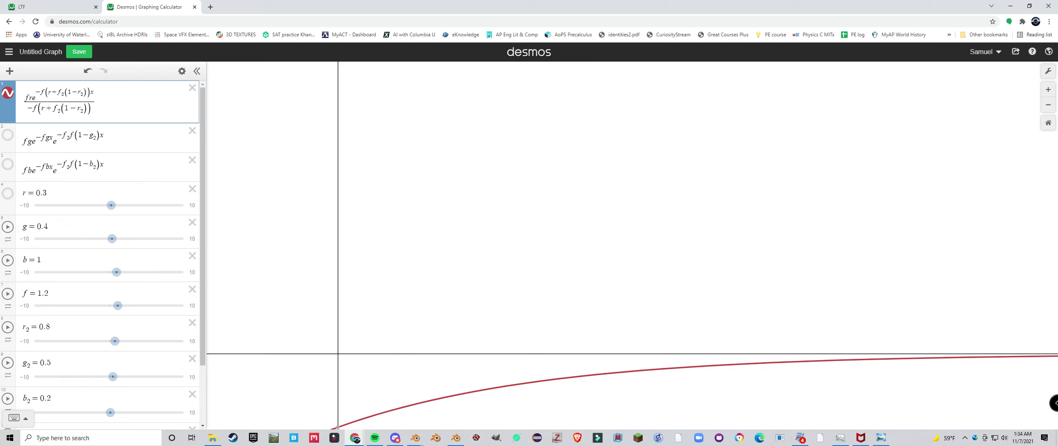
- Try to write the red numerator as -1+fre^{-f(r+f_2(1-r_2))x}
type("-1+")
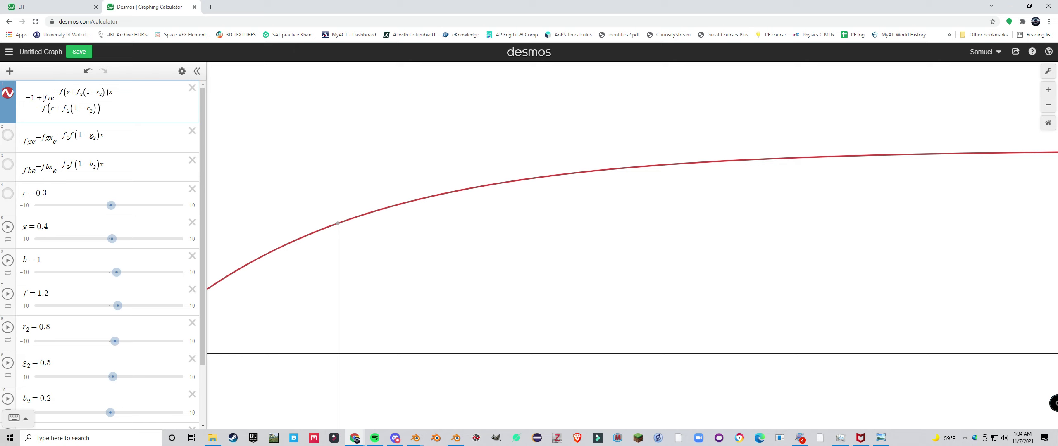
scroll(427, 280, "down", 5)
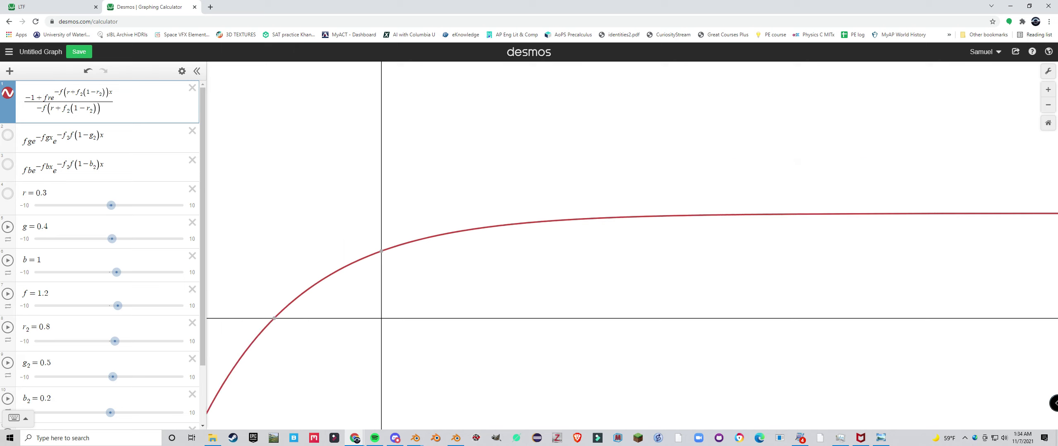
key("ctrl+z")
key("ctrl+z")
key("ctrl+z")
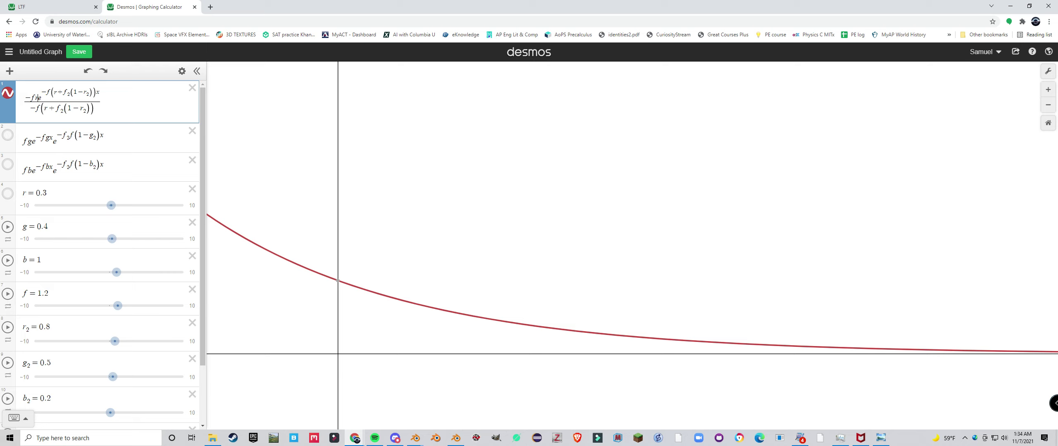
- Group the red numerator's exponential in parentheses with -1, writing it as fr(-1+e^{-f(r+f_2(1-r_2))x})
type("(-1")
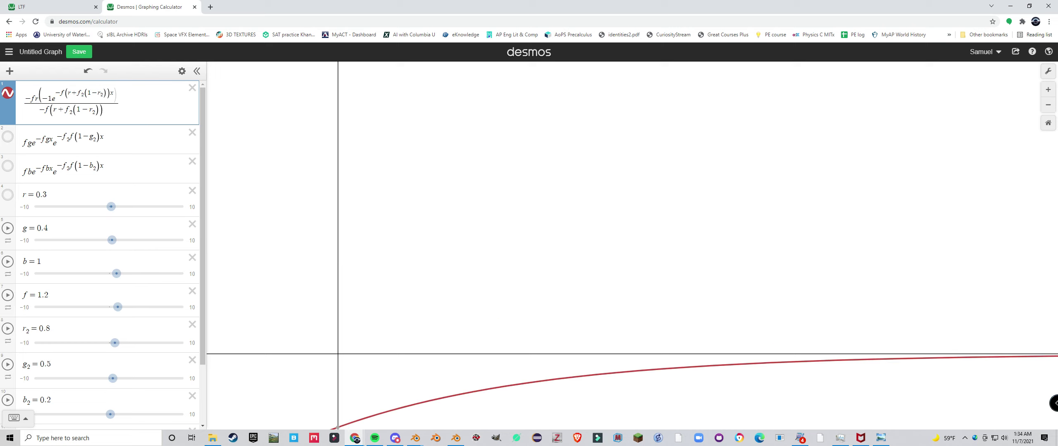
type("+")
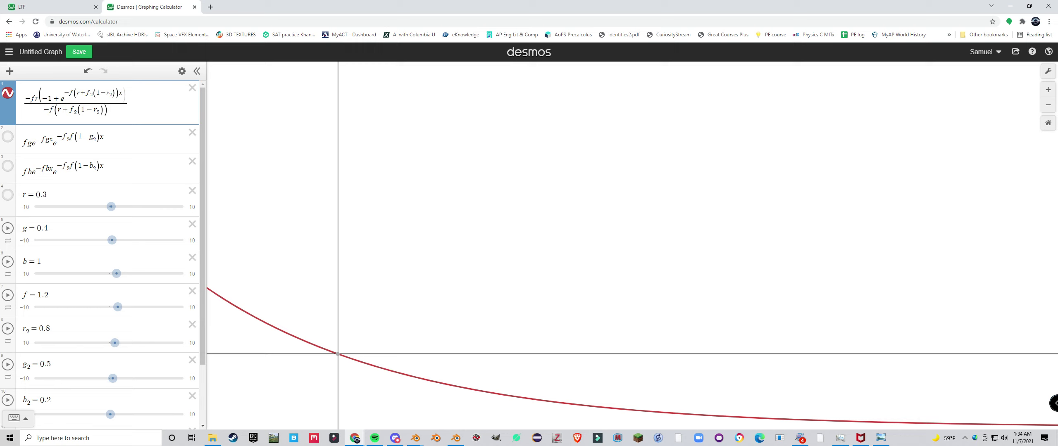
key("BackSpace")
type("-")
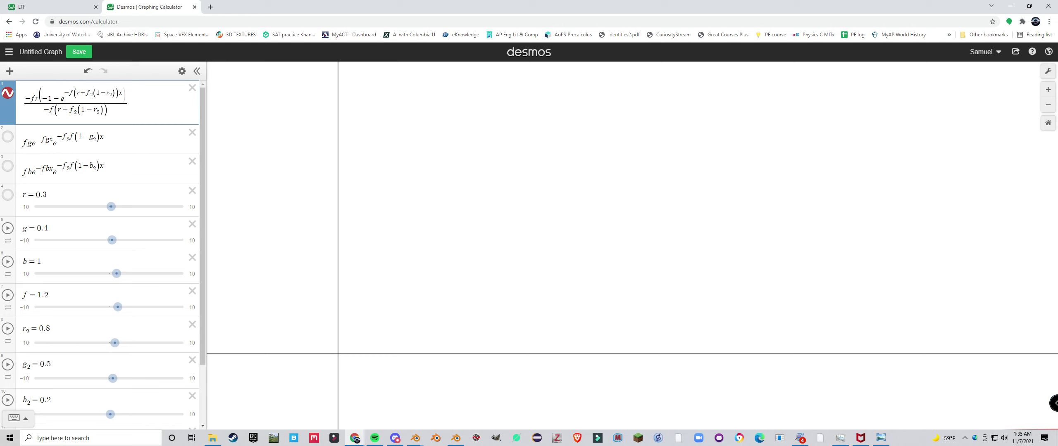
key("BackSpace")
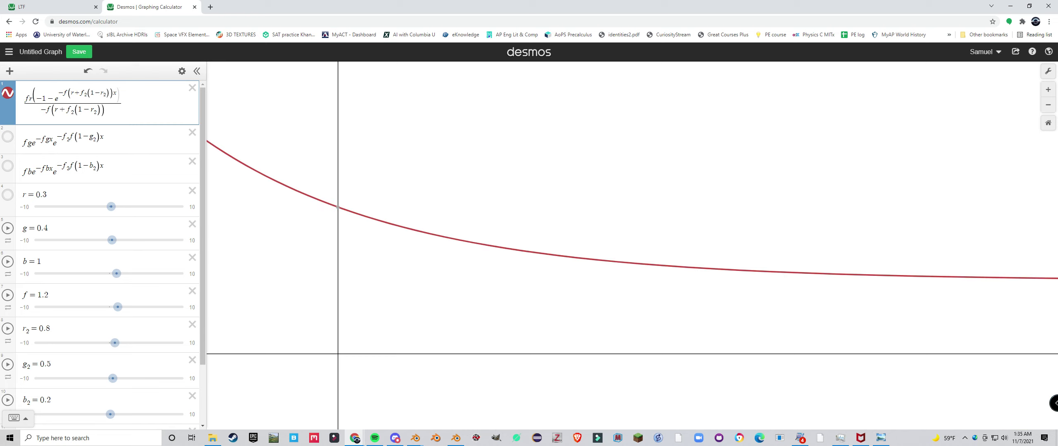
key("BackSpace")
type("+")
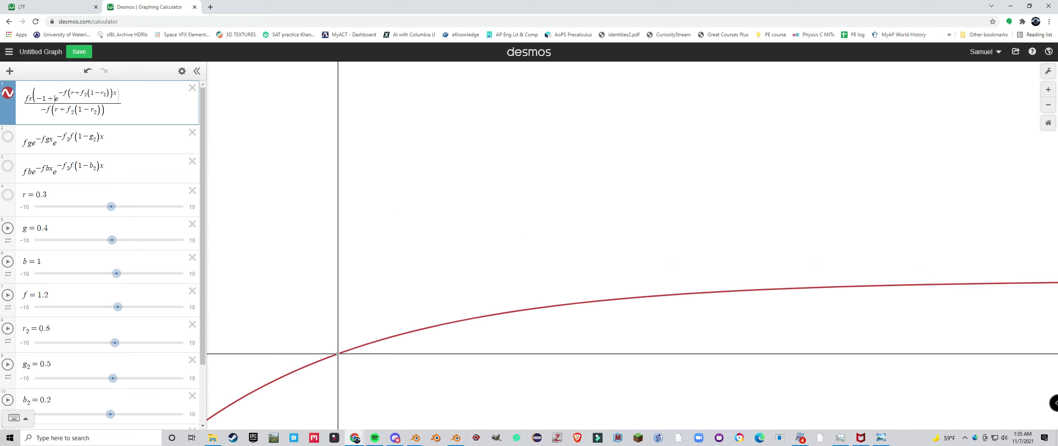
- Move the minus sign out of the parentheses in the red numerator, writing it as -fr(1-e^{-f(r+f_2(1-r_2))x})
scroll(386, 315, "down", 2)
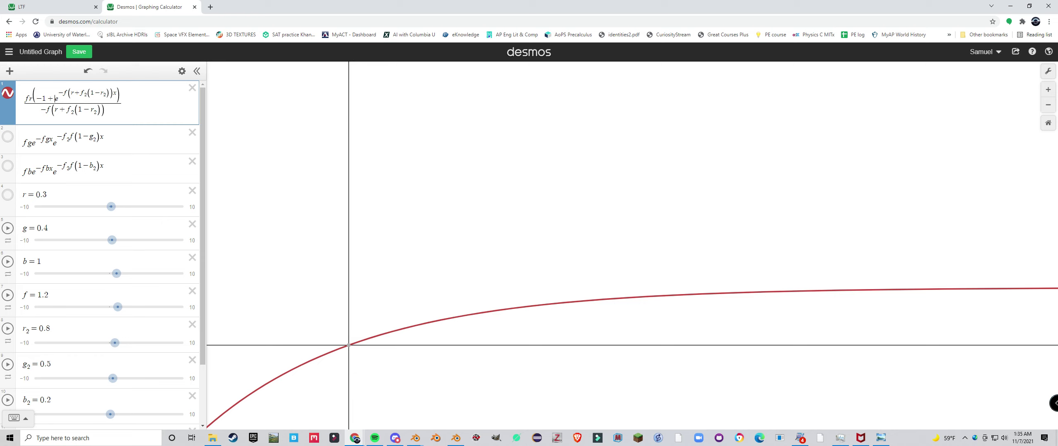
key("BackSpace")
type("-")
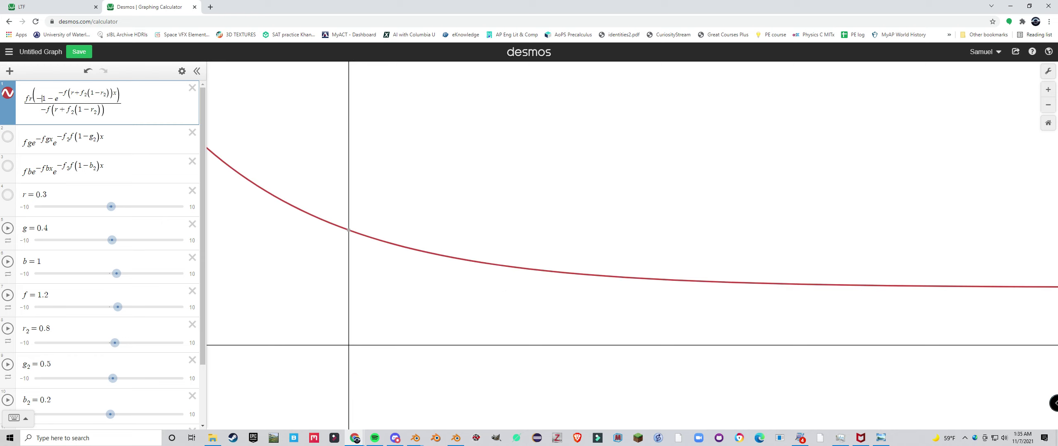
key("BackSpace")
type("-")
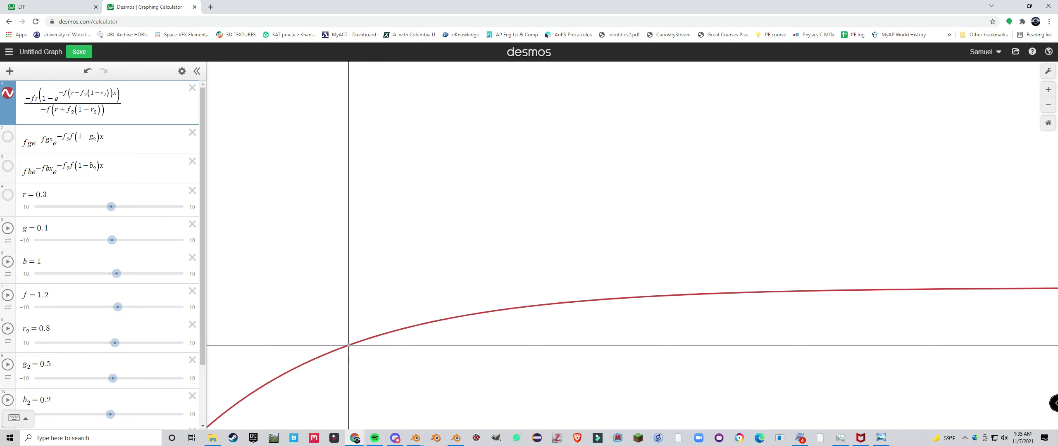
- Cancel the common factor -f from the red fraction's numerator and denominator, leaving r(1-e^{-f(r+f_2(1-r_2))x})/(r+f_2(1-r_2))
key("BackSpace")
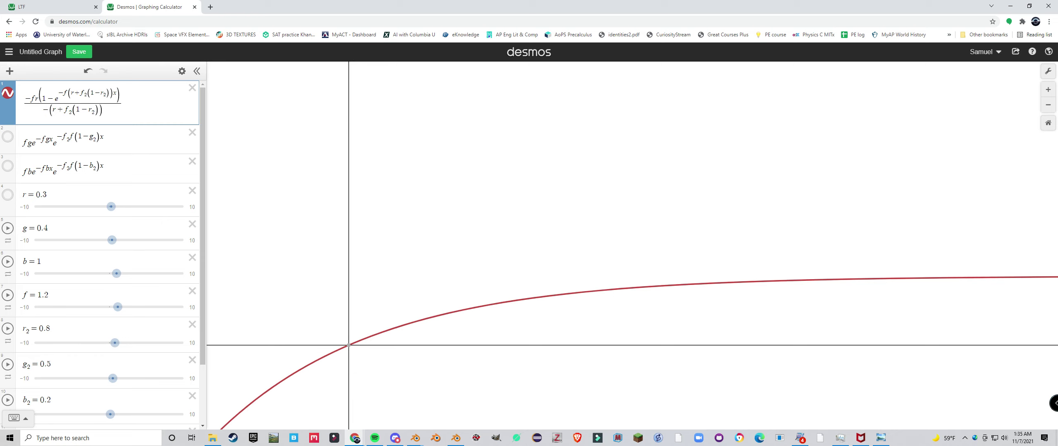
key("BackSpace")
key("Up")
key("BackSpace")
key("BackSpace")
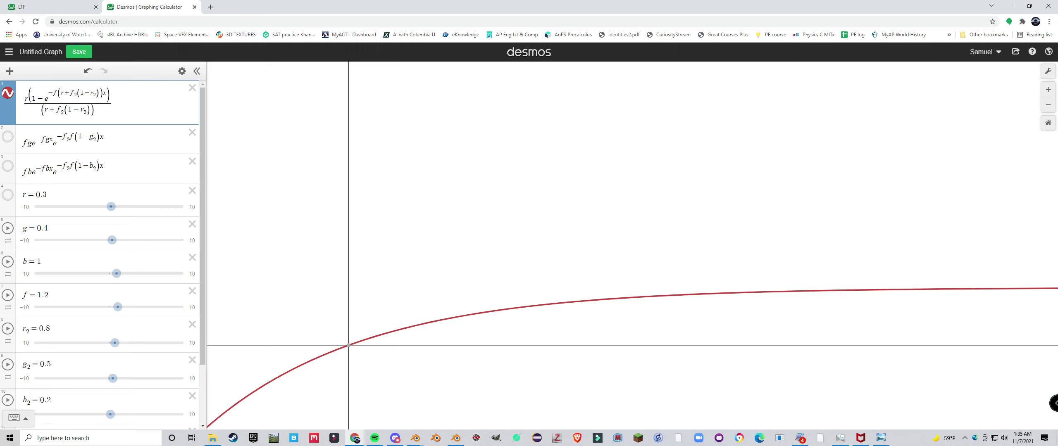
left_click_drag(114, 139, 21, 142)
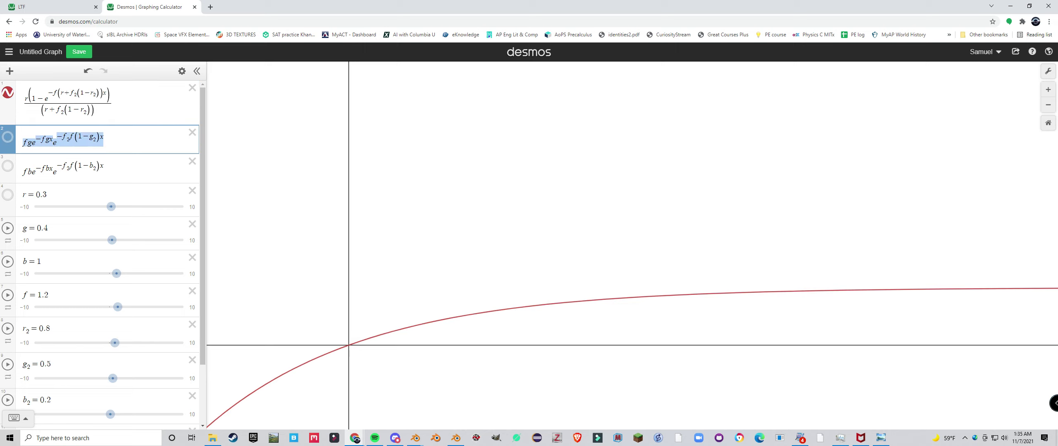
left_click(40, 110)
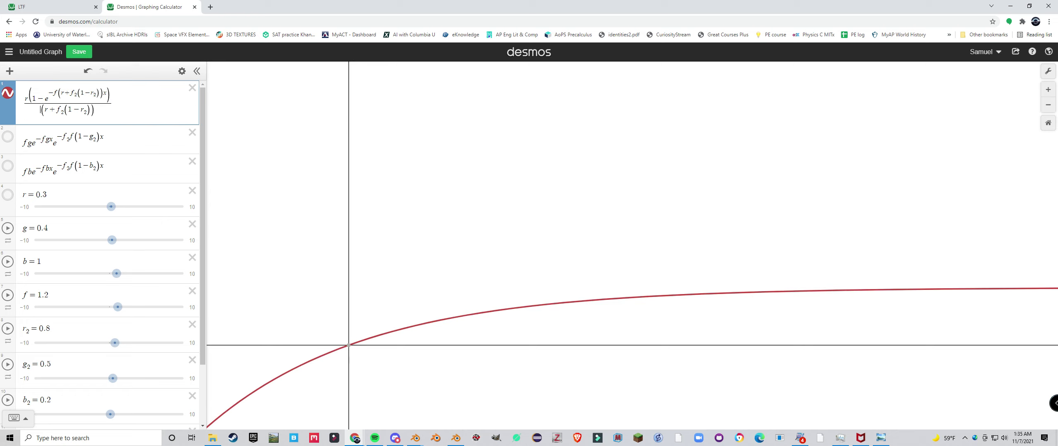
left_click_drag(104, 139, 22, 142)
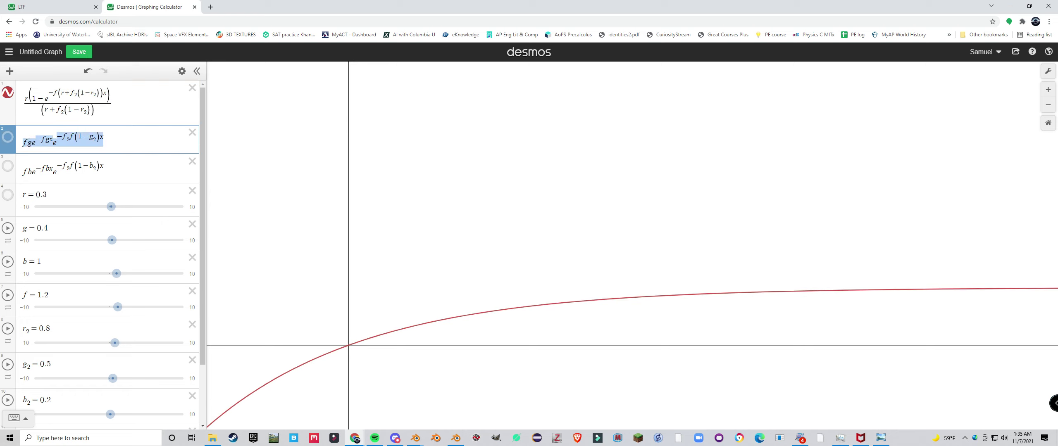
type("-f(r+f_2(1-r_2))")
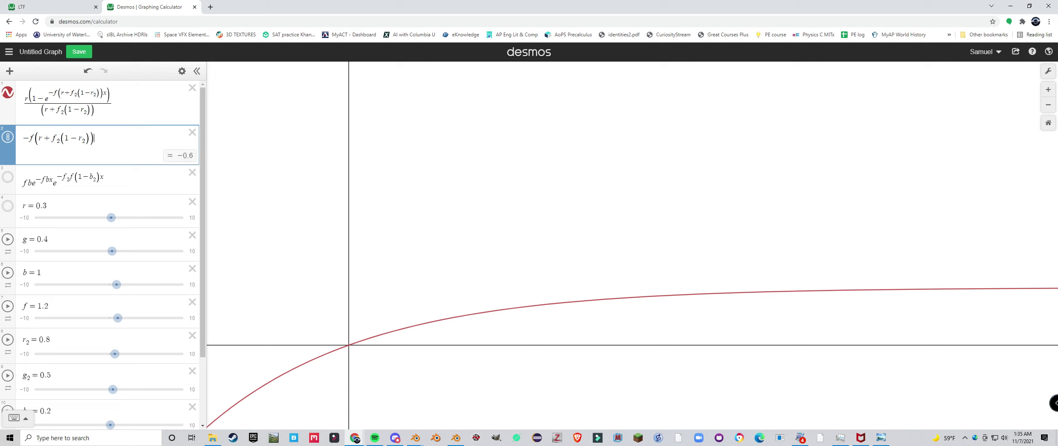
key("ctrl+z")
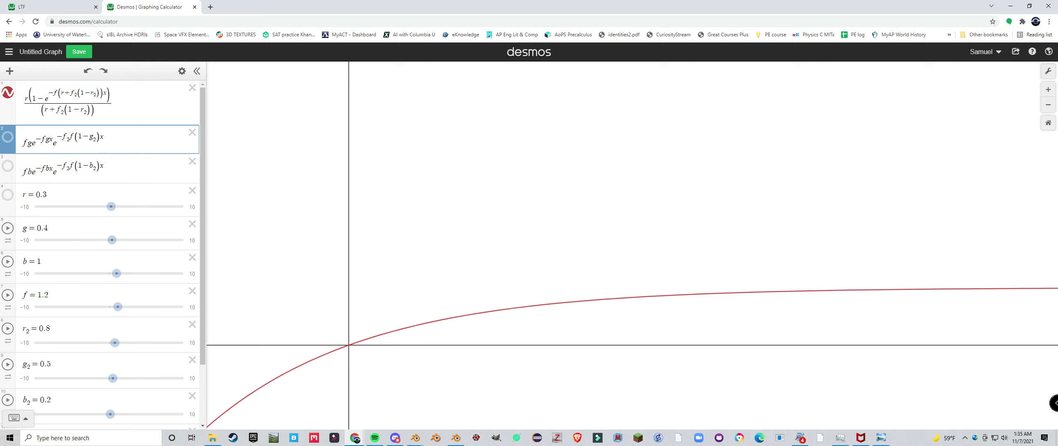
- Replace the entire green expression with a copy of the red fraction
left_click_drag(120, 104, 23, 104)
key("ctrl+c")
left_click_drag(107, 141, 21, 142)
key("ctrl+v")
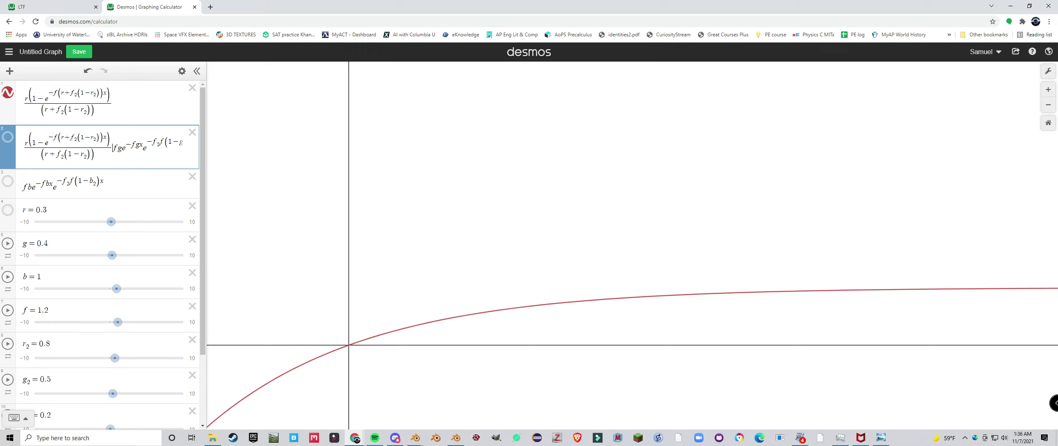
key("ctrl+z")
left_click_drag(106, 141, 22, 142)
type("r(1-e^(-f(r+f_2(1-r_2))x))/(r+f_2(1-r_2))")
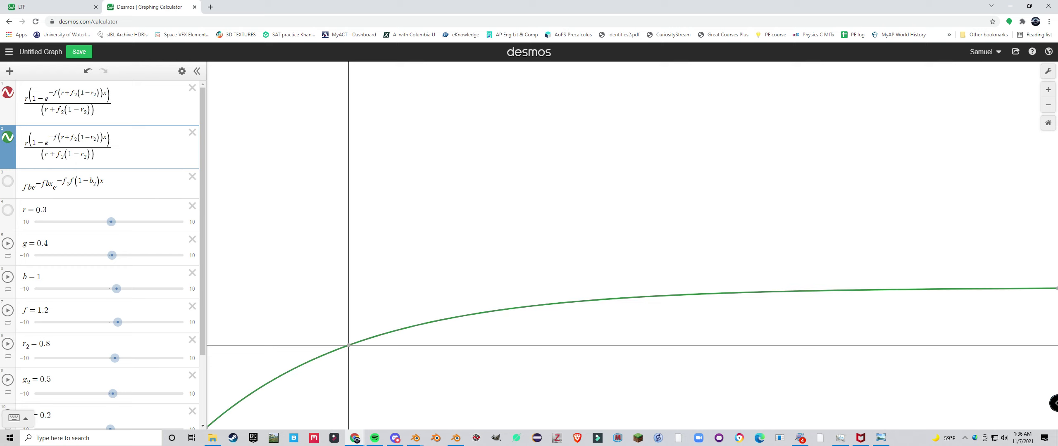
- Convert the copied green fraction to the green channel by replacing every r with g and every r_2 with g_2
key("BackSpace")
type("g")
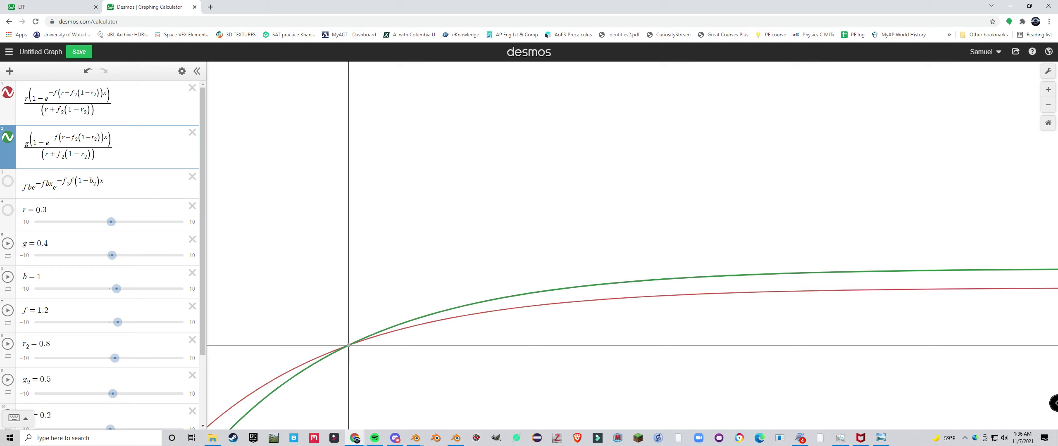
left_click(46, 155)
key("BackSpace")
type("g")
key("Delete")
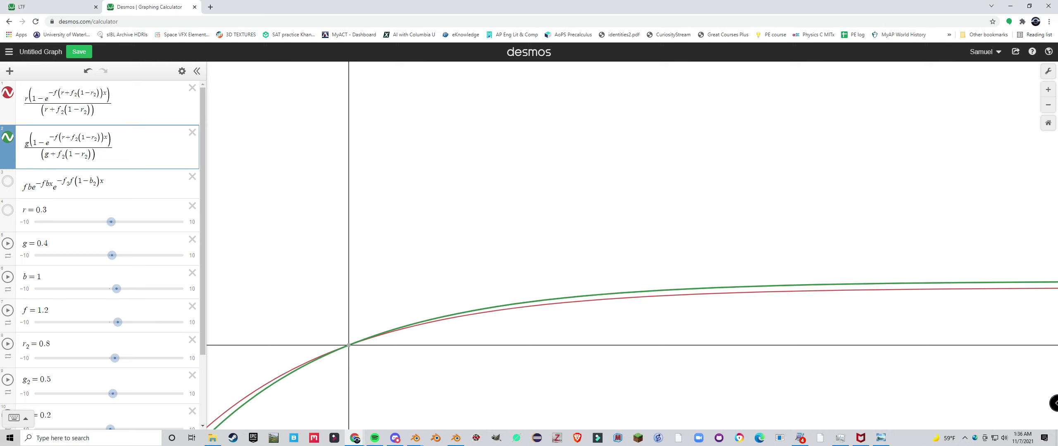
type("g")
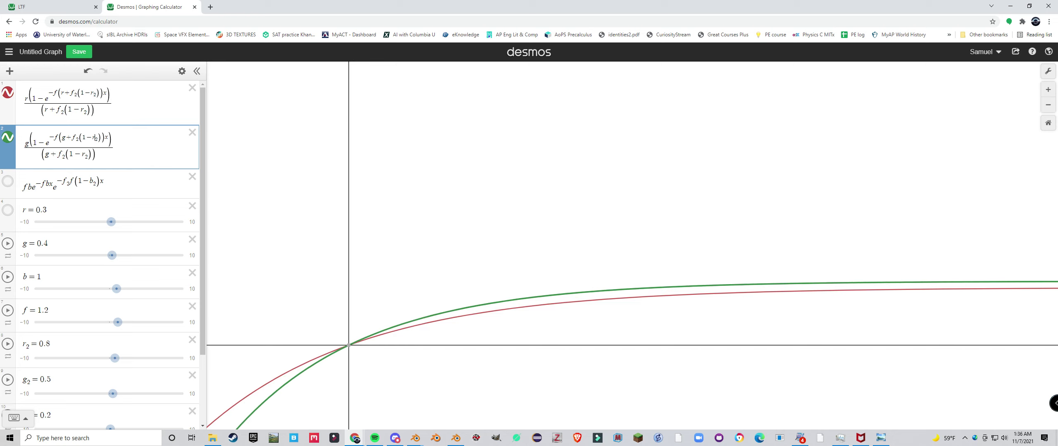
type("g")
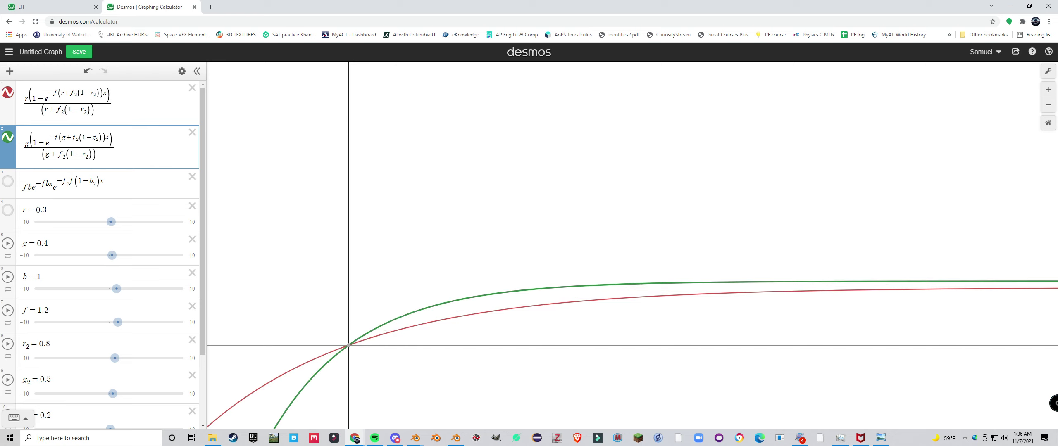
key("BackSpace")
type("g")
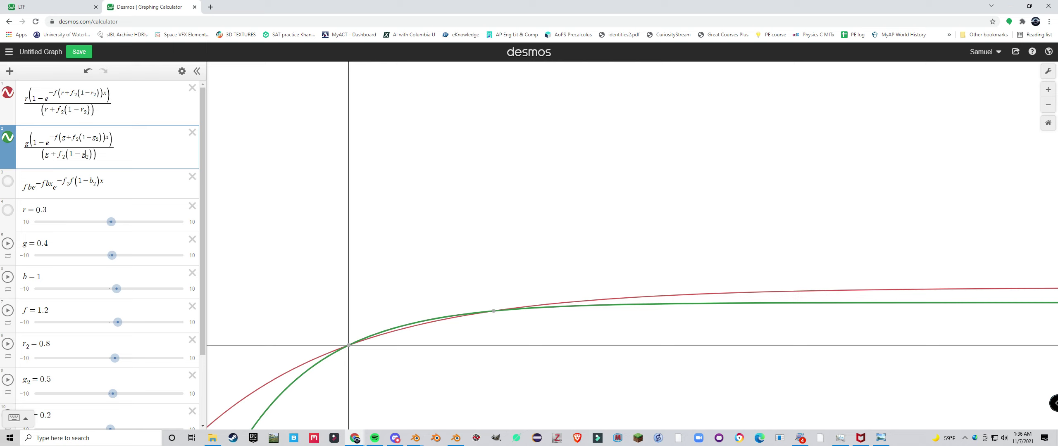
- Replace the entire blue expression with a copy of the green fraction
key("ctrl+a")
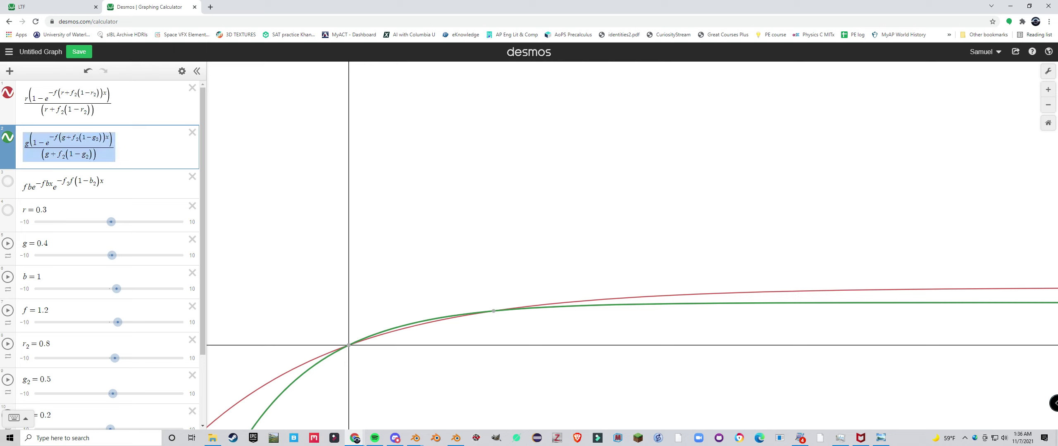
left_click(124, 183)
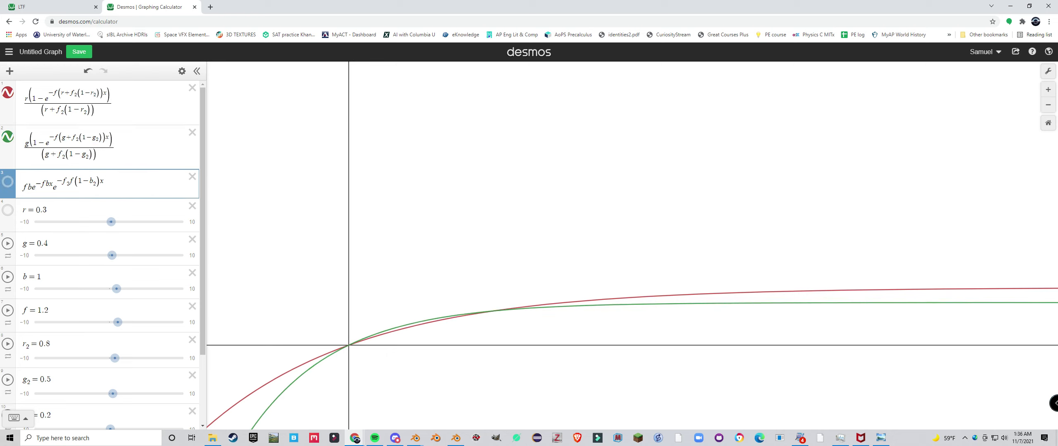
key("shift+Left")
key("shift+Left")
key("shift+Left")
key("shift+Left")
key("shift+Left")
key("Left")
key("ctrl+a")
type("g(1−e−f(g+f2(1−g2))x)/(g+f2(1−g2))")
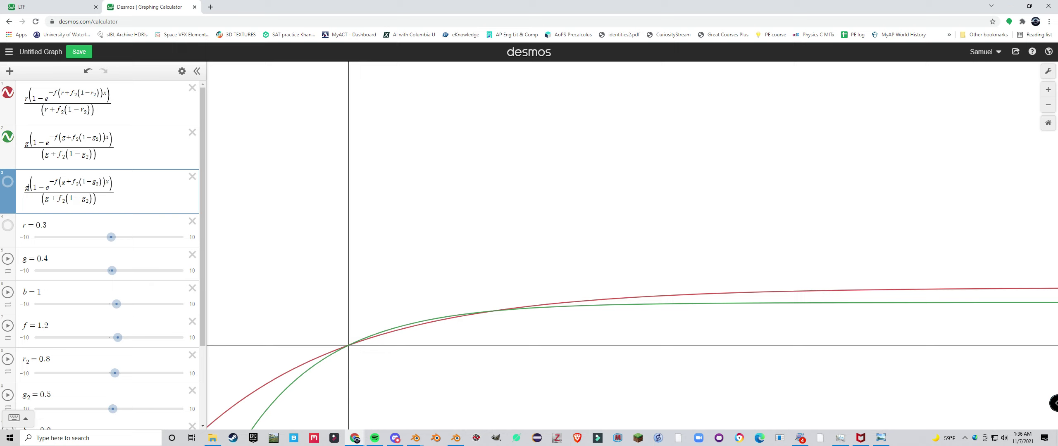
- Convert the copied blue fraction to the blue channel by replacing every g with b and every g_2 with b_2
key("BackSpace")
type("b")
key("shift+Left")
left_click_drag(99, 182, 93, 182)
type("b")
key("BackSpace")
type("b")
type("b")
scroll(666, 323, "down", 3)
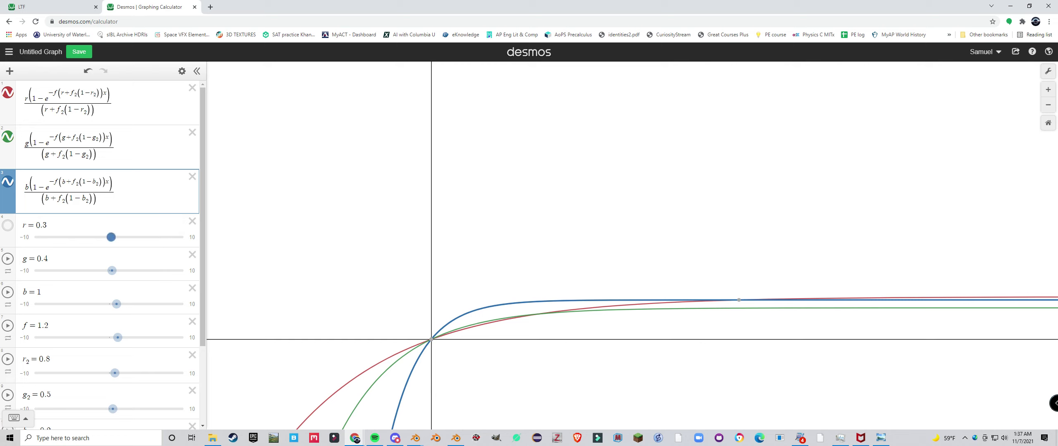
- Lower the r slider to 0.1 and then to 0 to test the red curve
left_click_drag(111, 237, 110, 238)
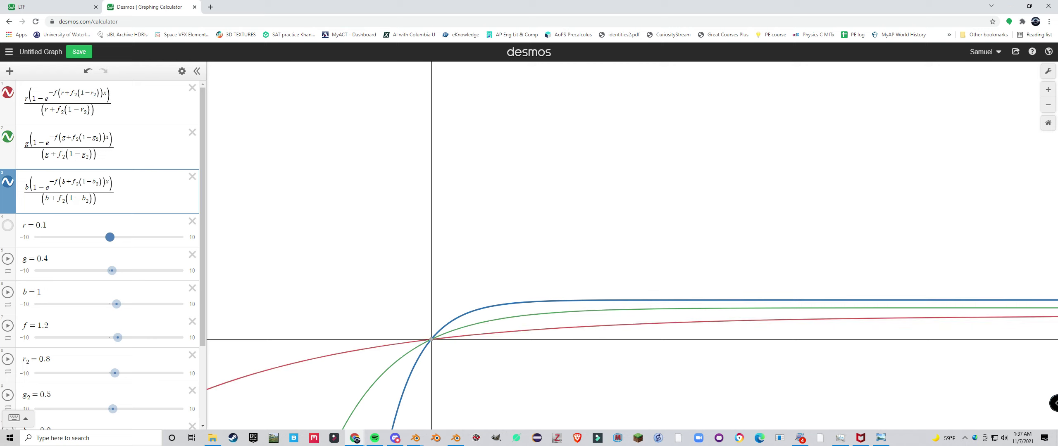
left_click_drag(110, 237, 109, 238)
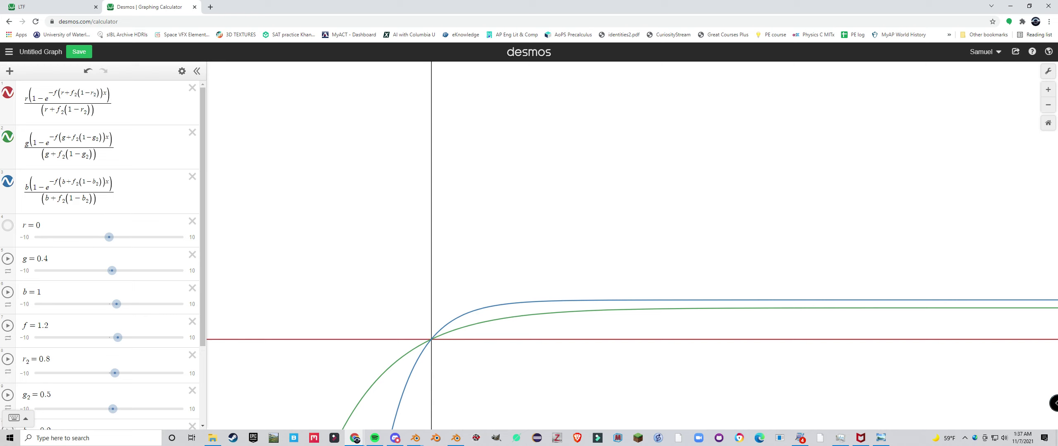
scroll(530, 357, "up", 3)
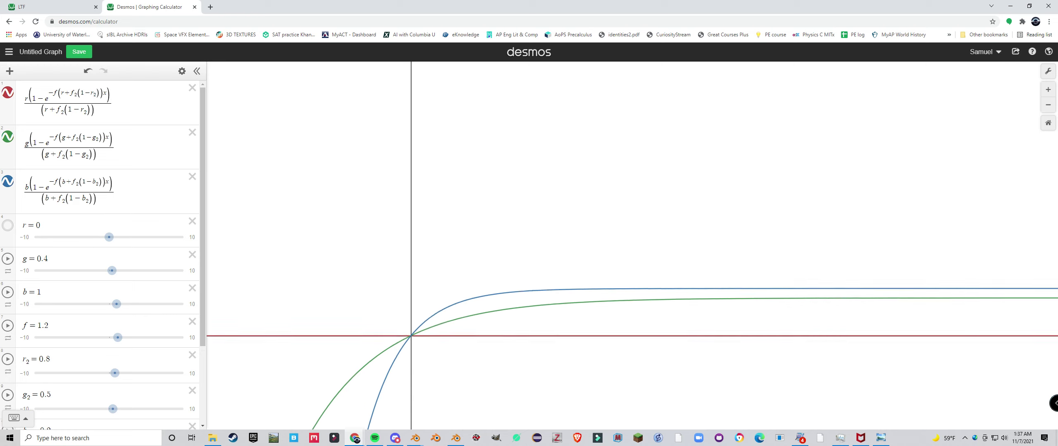
- Lower the f_2 slider to 0 to test the curves
scroll(104, 255, "down", 3)
left_click_drag(117, 378, 110, 377)
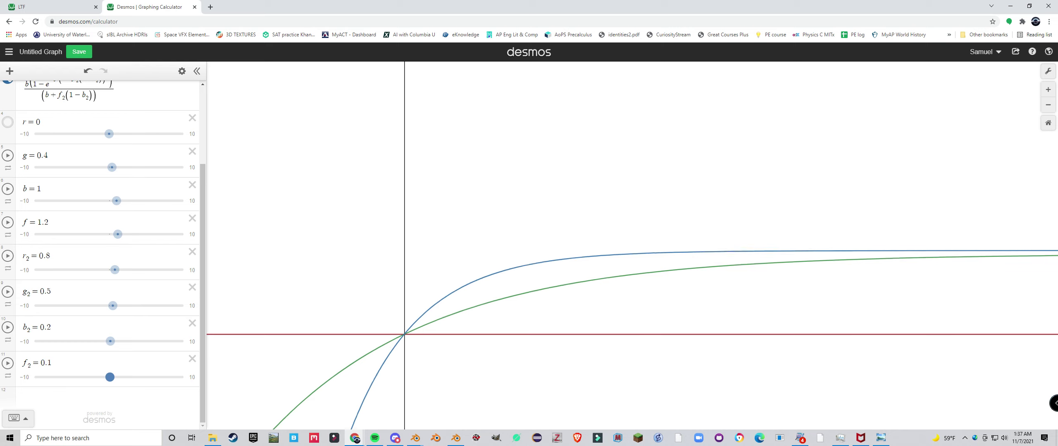
scroll(684, 309, "down", 2)
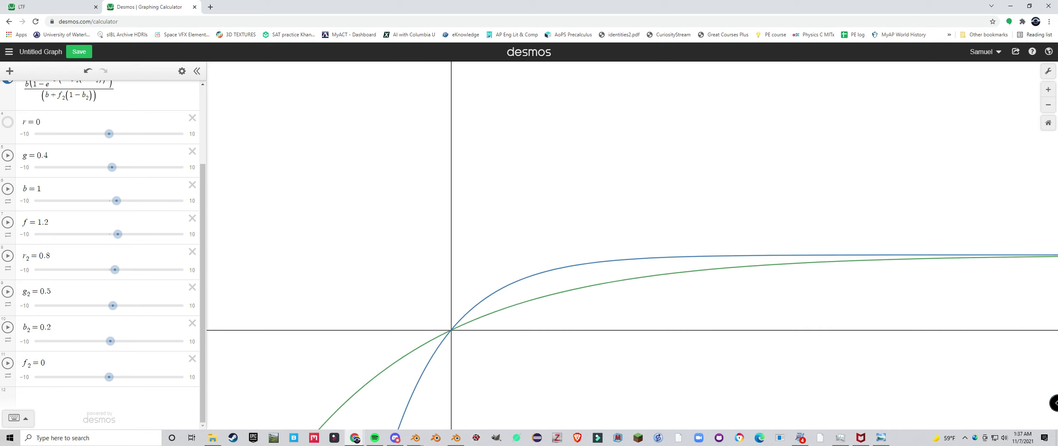
left_click(192, 235)
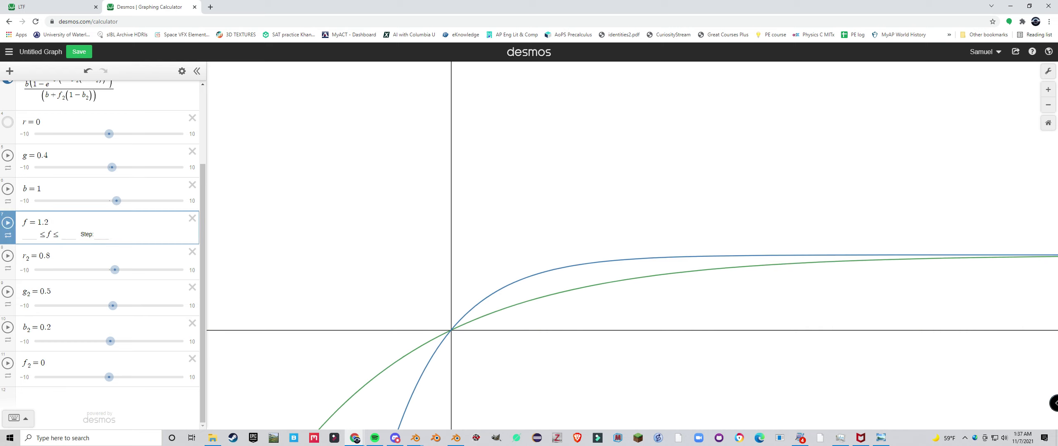
left_click(181, 399)
left_click(192, 376)
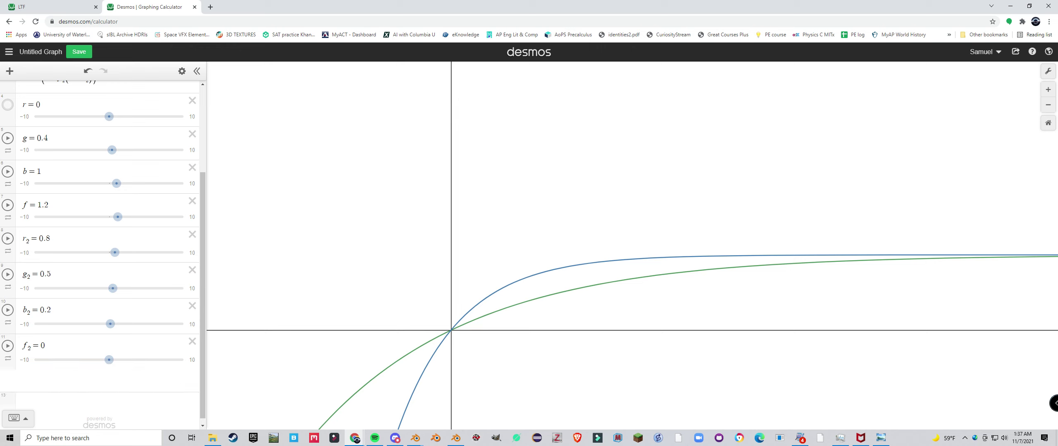
scroll(182, 352, "up", 3)
- Undo the edits back to the original products of two exponentials for red, green and blue, with f_2 at 10 and all three curves hidden
left_click(87, 198)
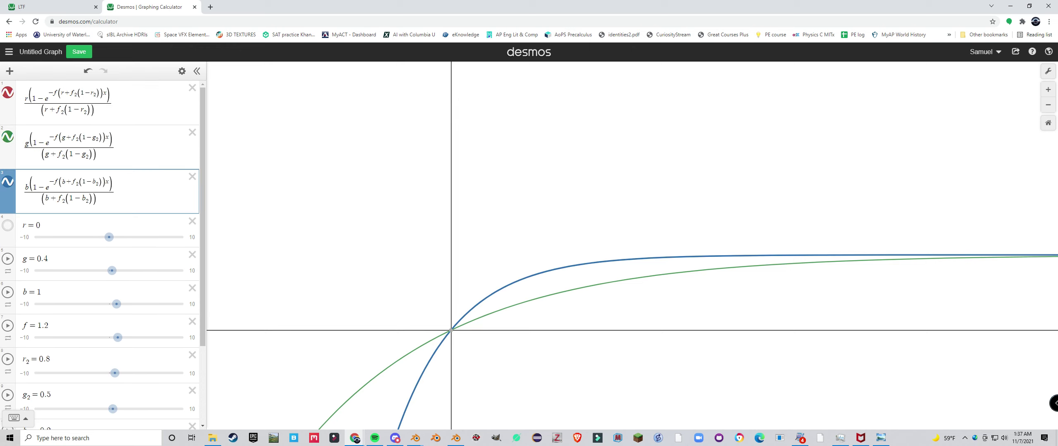
key("ctrl+z")
key("ctrl+z")
key("ctrl+z")
key("ctrl+z")
key("ctrl+z")
key("ctrl+z")
key("ctrl+z")
key("ctrl+z")
key("ctrl+z")
key("ctrl+z")
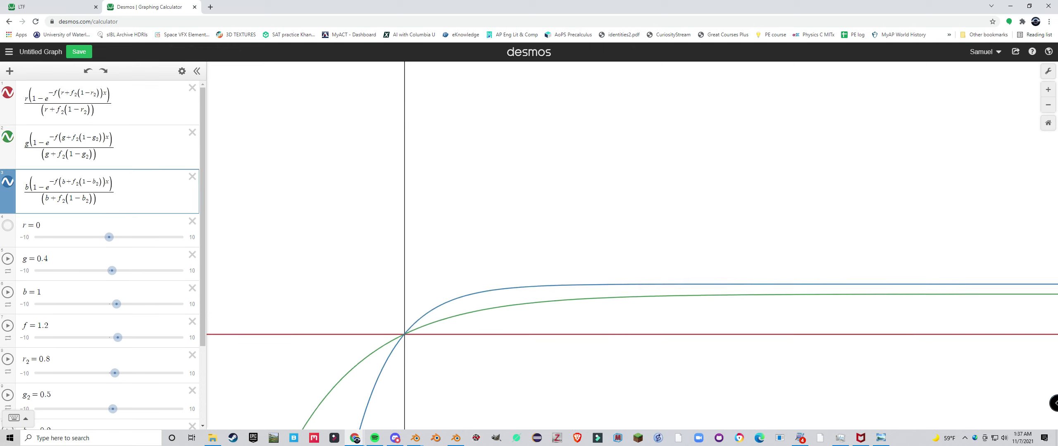
key("ctrl+z")
key("ctrl+z")
key("ctrl+z")
key("ctrl+z")
key("ctrl+z")
key("ctrl+z")
key("ctrl+z")
key("ctrl+z")
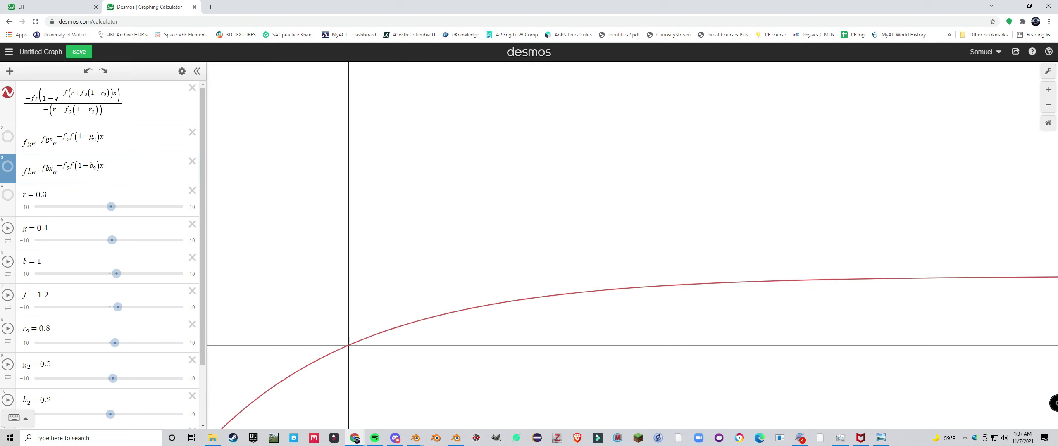
key("ctrl+z")
key("ctrl+z")
key("ctrl+z")
key("ctrl+z")
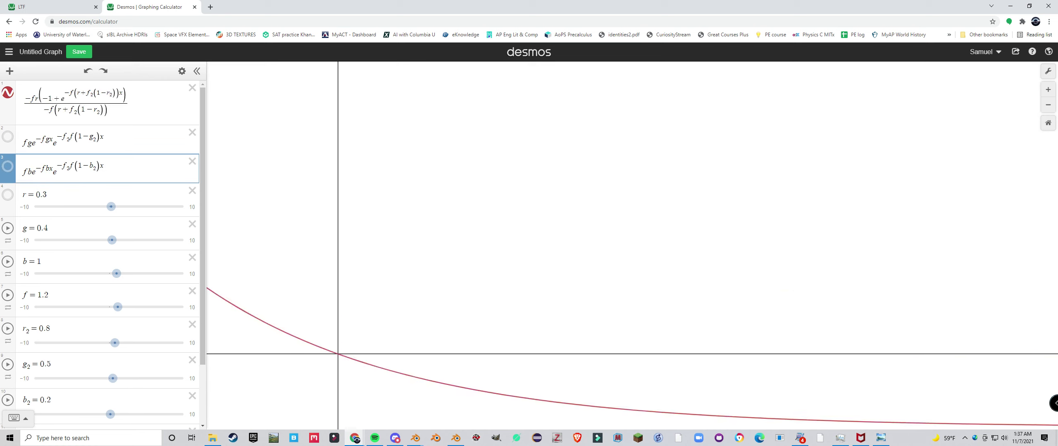
key("ctrl+z")
key("ctrl+z")
key("ctrl+z")
key("ctrl+z")
key("ctrl+z")
key("ctrl+z")
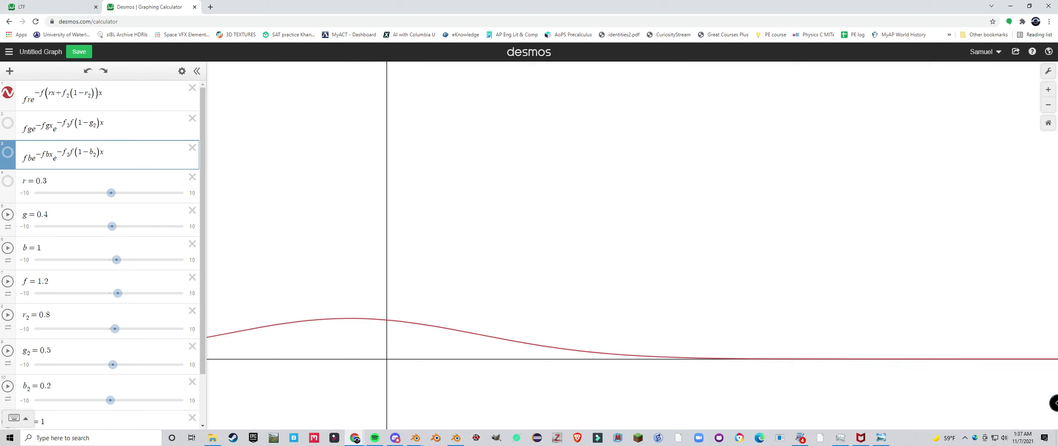
key("ctrl+z")
key("ctrl+z")
key("ctrl+z")
key("ctrl+z")
key("ctrl+z")
key("ctrl+z")
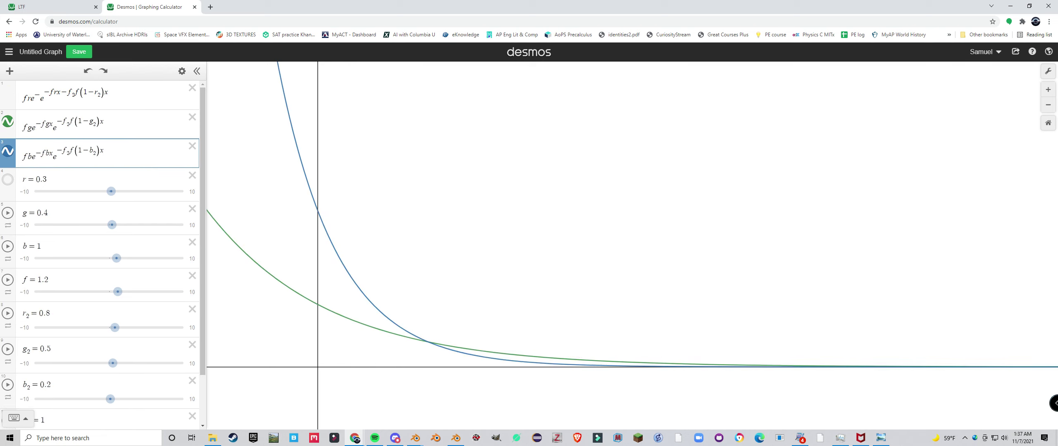
key("ctrl+z")
key("ctrl+z")
key("ctrl+z")
key("ctrl+z")
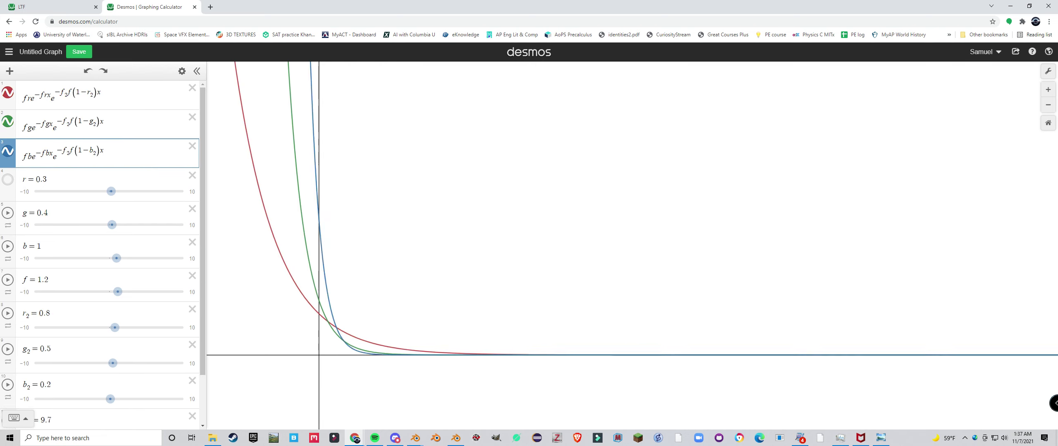
key("ctrl+z")
key("ctrl+z")
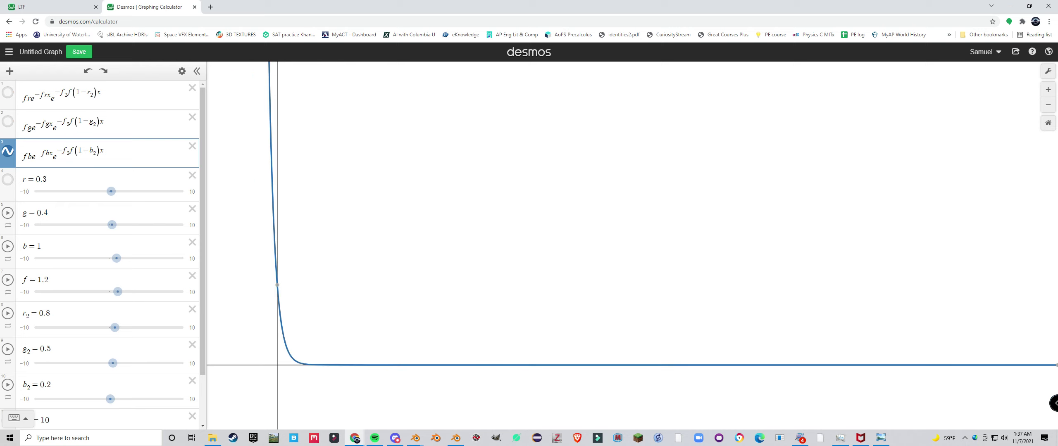
key("ctrl+z")
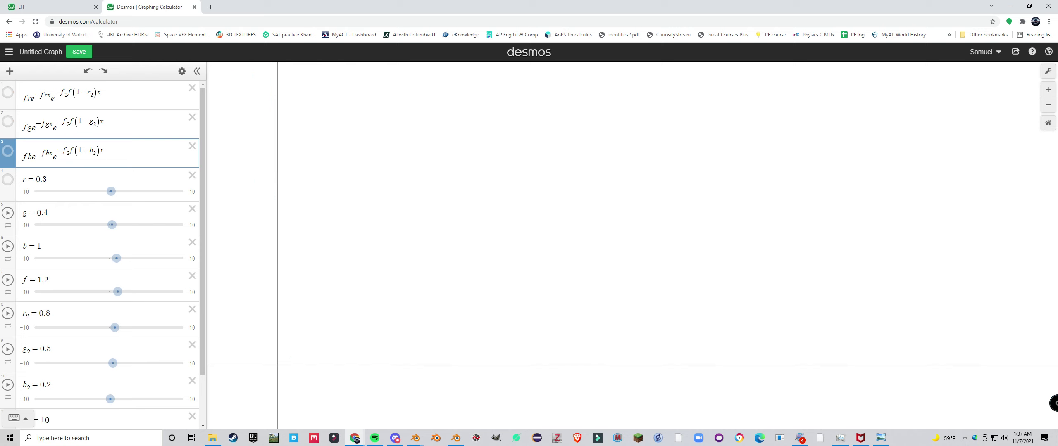
- Show only the red curve and enlarge the graph around its falloff
left_click(7, 93)
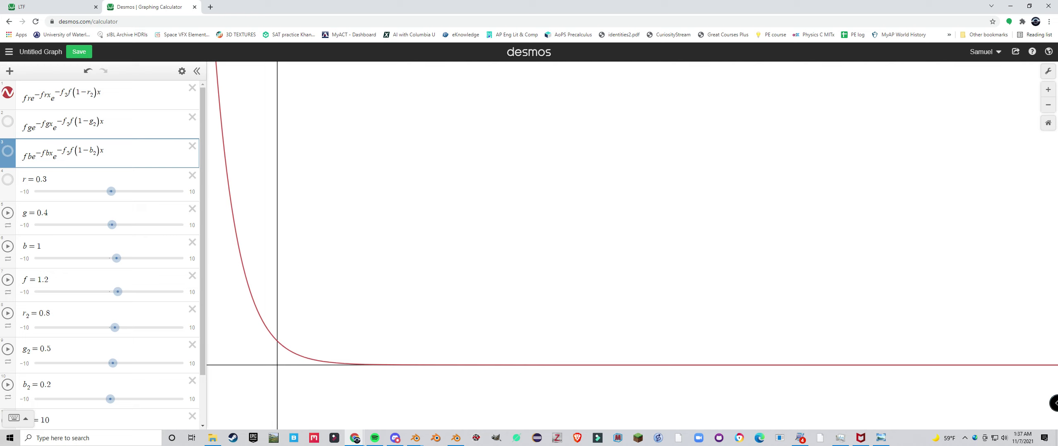
scroll(316, 335, "up", 4)
scroll(389, 343, "up", 3)
left_click_drag(318, 338, 639, 272)
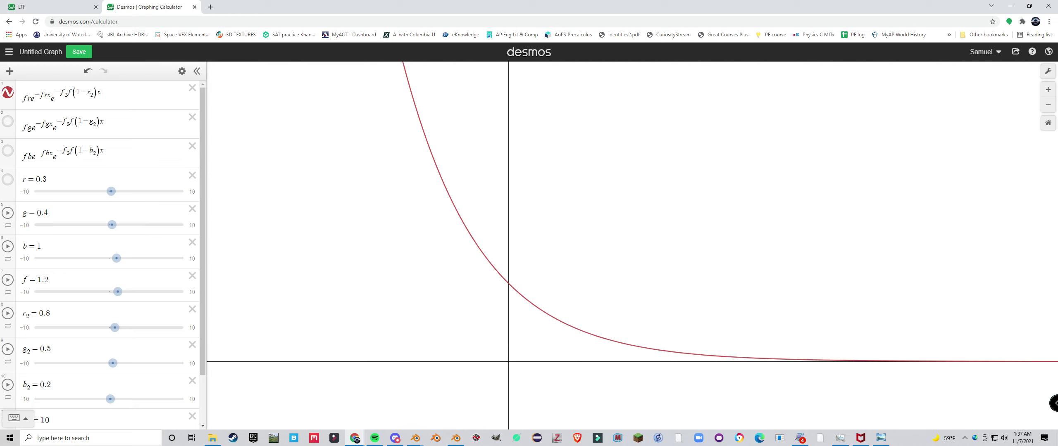
- Merge the red expression's two exponentials into one, writing it as fre^{-frx-f_2f(1-r_2)x}
left_click_drag(40, 95, 35, 98)
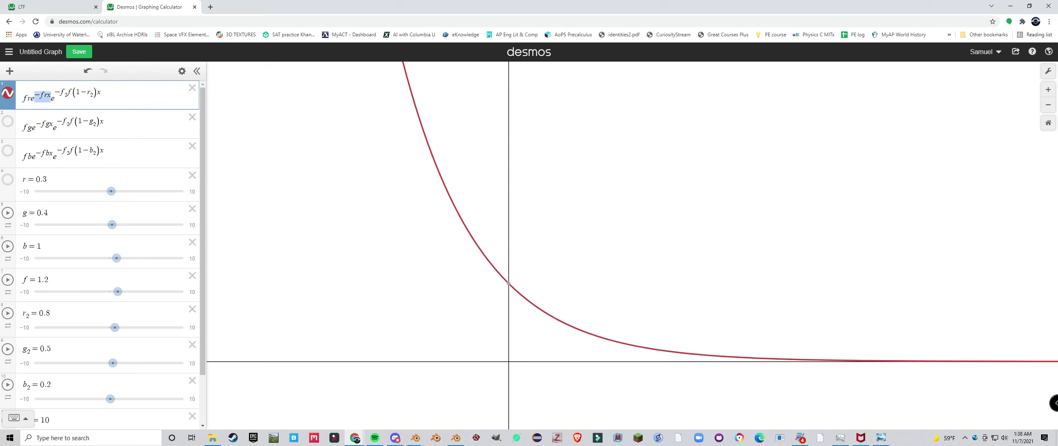
key("BackSpace")
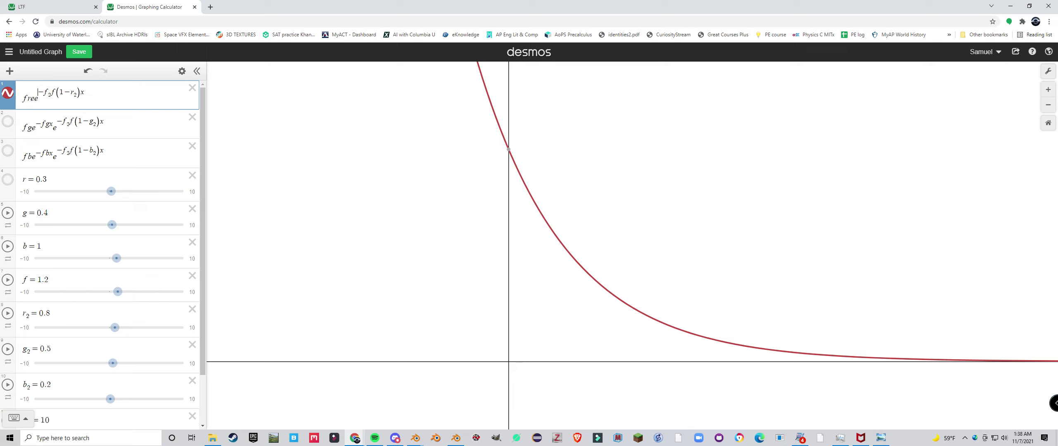
type("-frx")
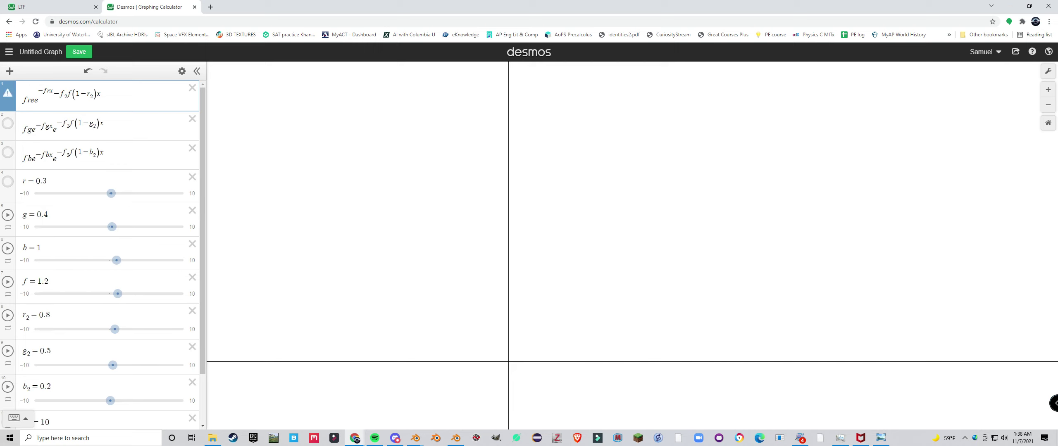
key("BackSpace")
key("BackSpace")
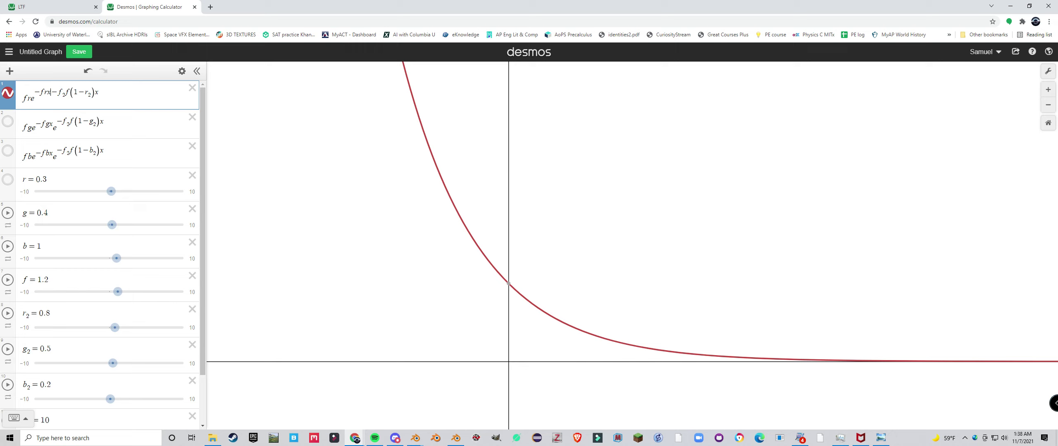
- Set the r_2 slider to 0 and the f_2 slider to 1.3
scroll(104, 253, "down", 2)
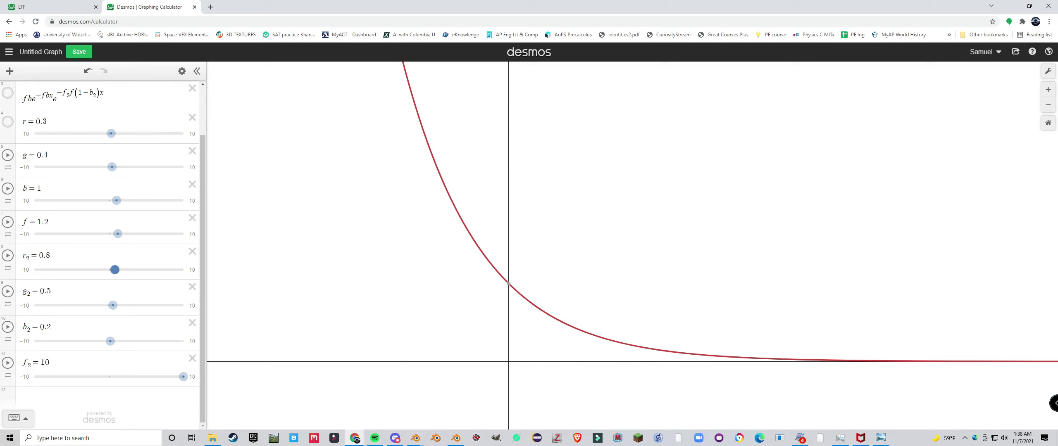
left_click_drag(115, 270, 109, 270)
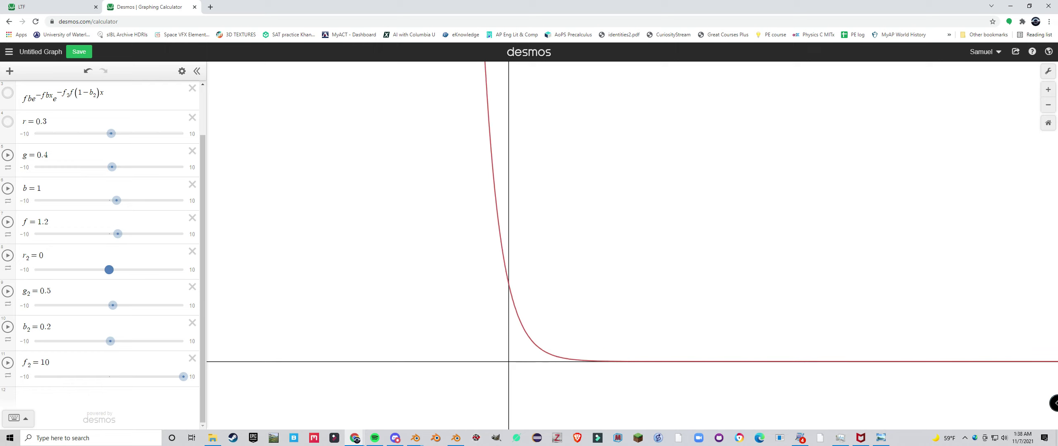
left_click_drag(184, 377, 119, 377)
- Try to factor -f out of the red exponent, writing the expression as fre^{-f(r+f_2f(1-r_2))x}
scroll(117, 259, "up", 2)
left_click(51, 92)
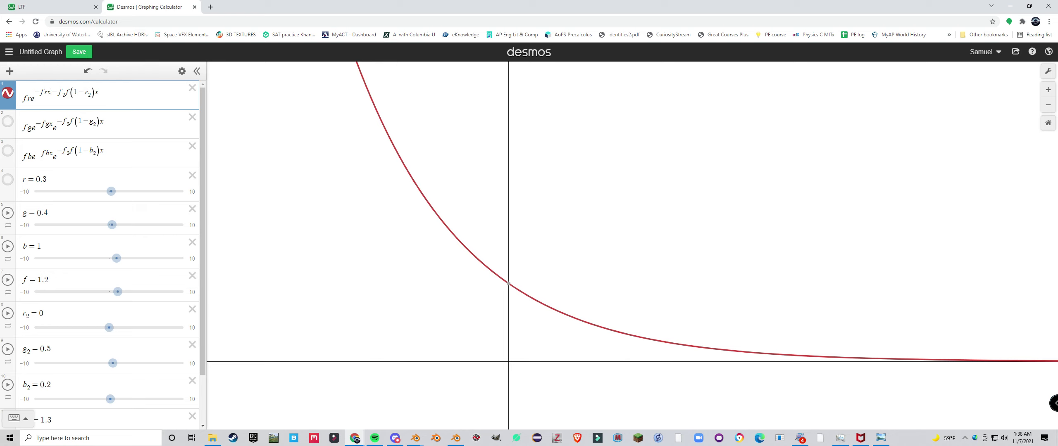
key("BackSpace")
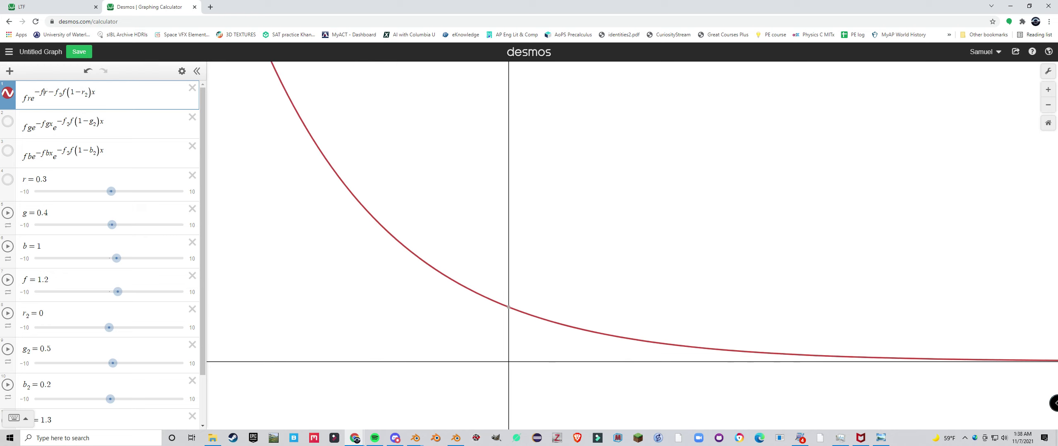
type("(")
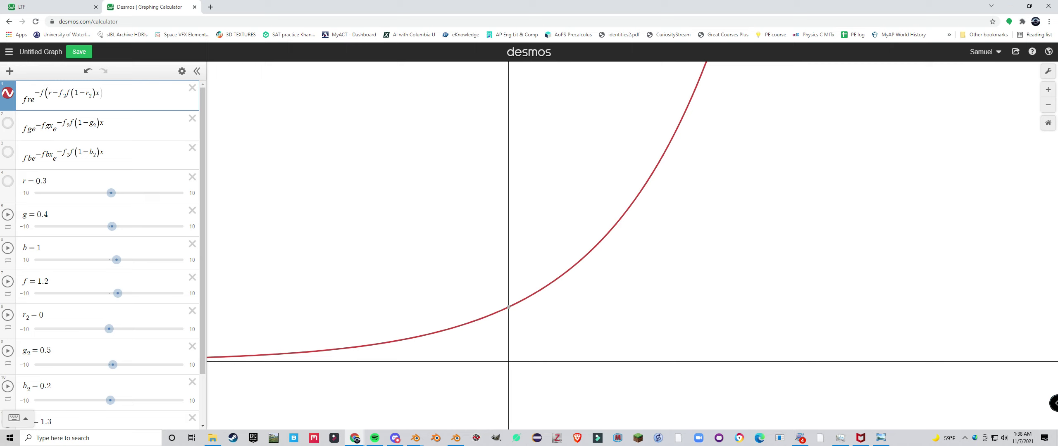
type(")")
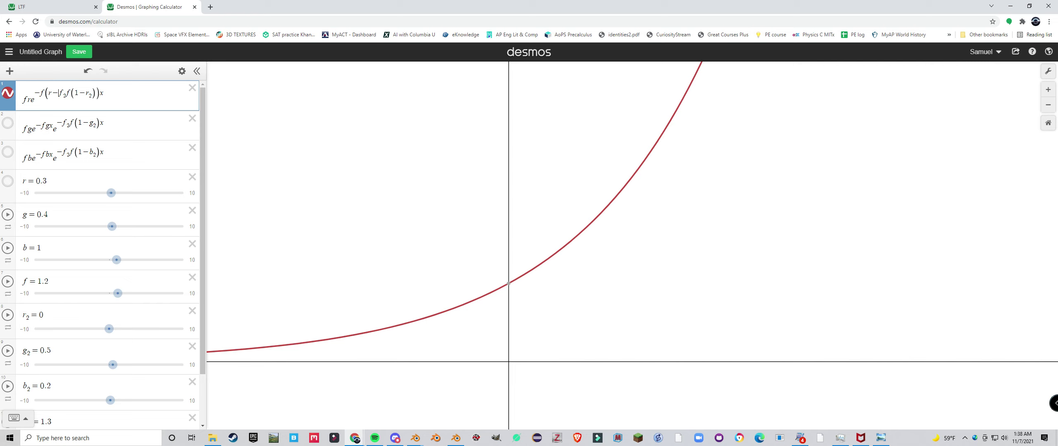
key("BackSpace")
type("+")
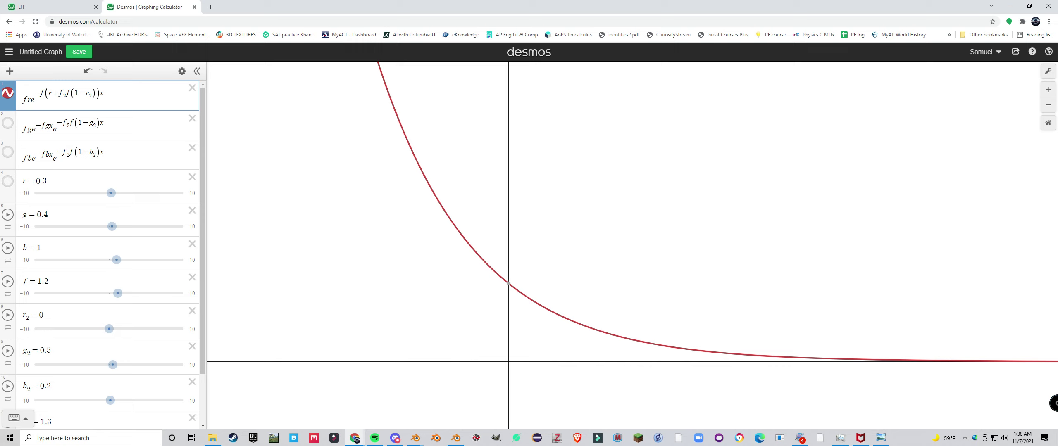
- Undo the edits back to red's original product of two exponentials, with r_2 at 0.8 and f_2 at 10
key("ctrl+z")
key("ctrl+z")
key("ctrl+z")
key("ctrl+z")
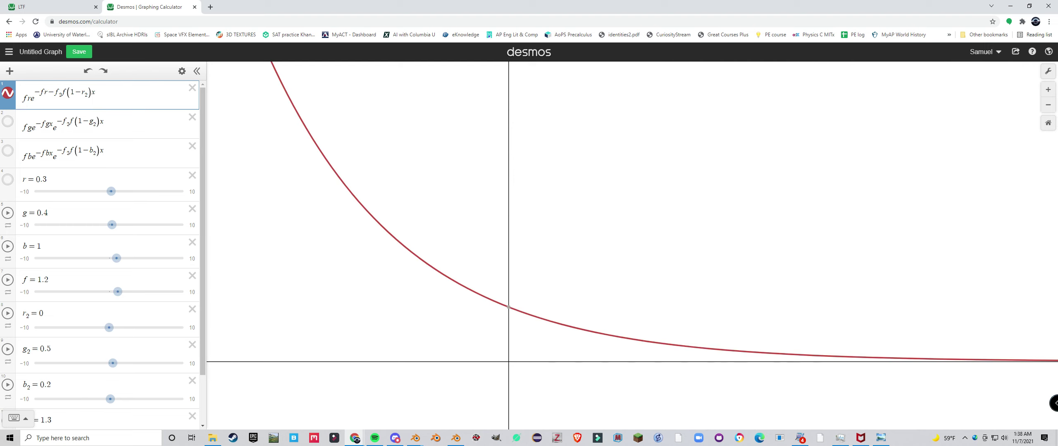
key("ctrl+z")
key("ctrl+z")
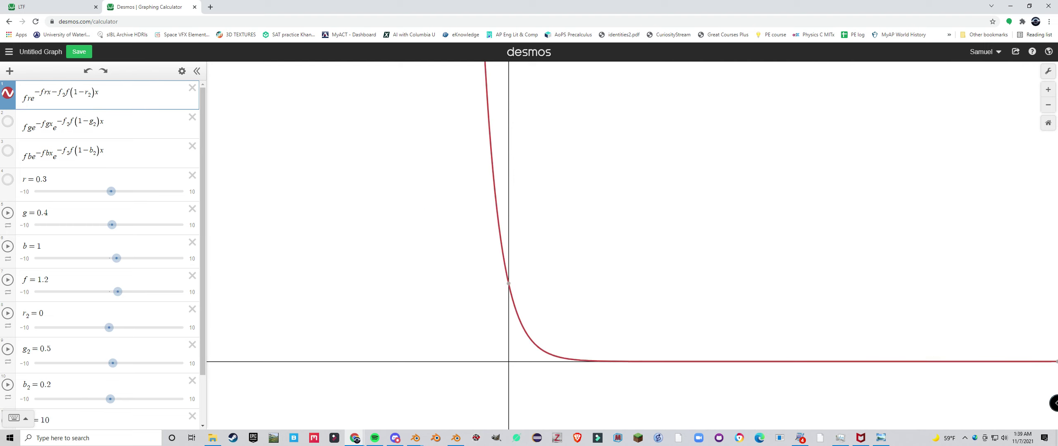
key("ctrl+z")
key("ctrl+z")
key("ctrl+z")
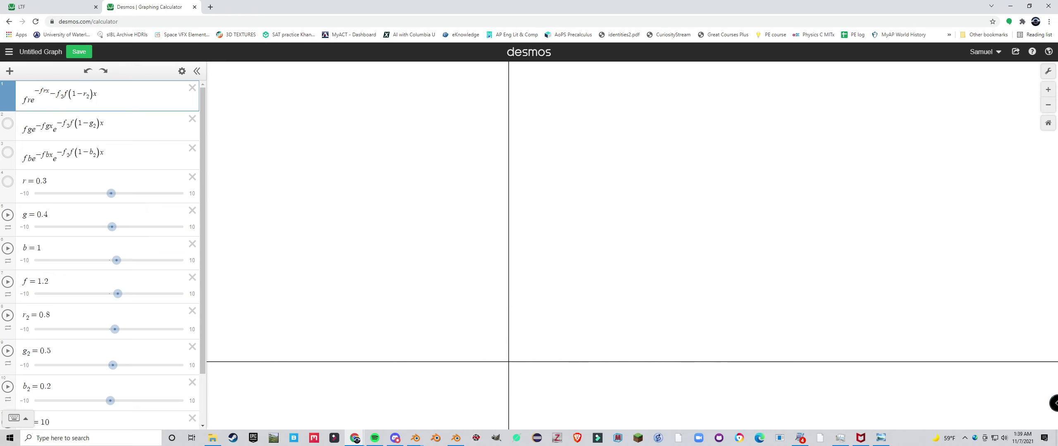
key("ctrl+y")
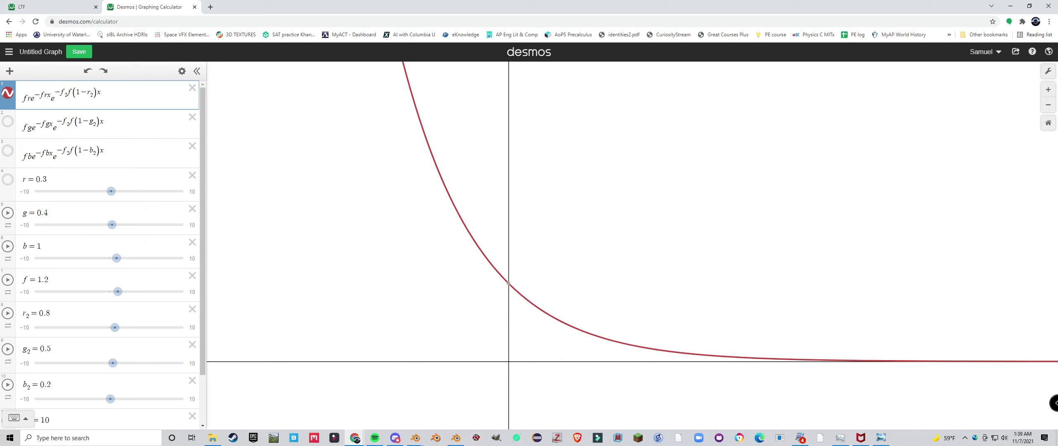
- Duplicate the whole red expression into a new line directly below it
key("shift+Left")
key("shift+Left")
key("shift+Left")
key("shift+Left")
key("Left")
key("shift+Left")
key("shift+Left")
key("ctrl+a")
key("ctrl+c")
key("Return")
key("ctrl+v")
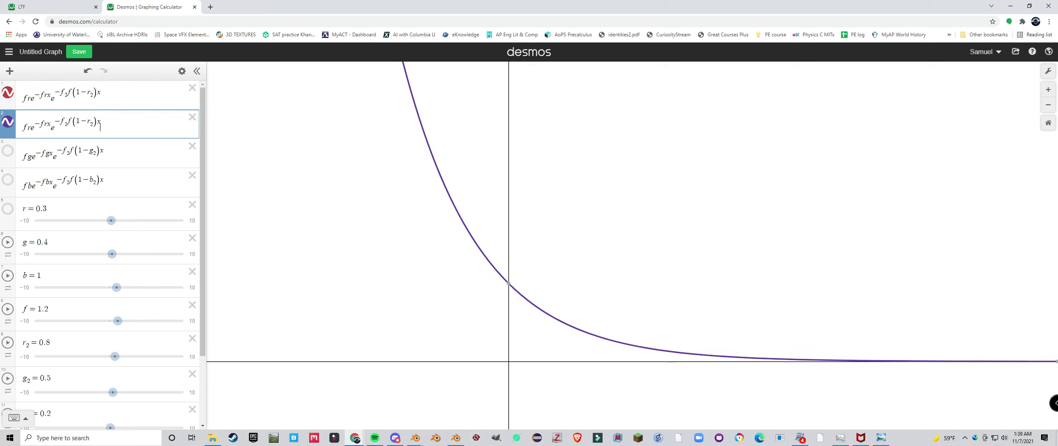
- Merge the two exponentials in the first red expression into one, writing it as fre^{-frx-f_2f(1-r_2)x}
left_click(101, 98)
left_click_drag(44, 96, 33, 98)
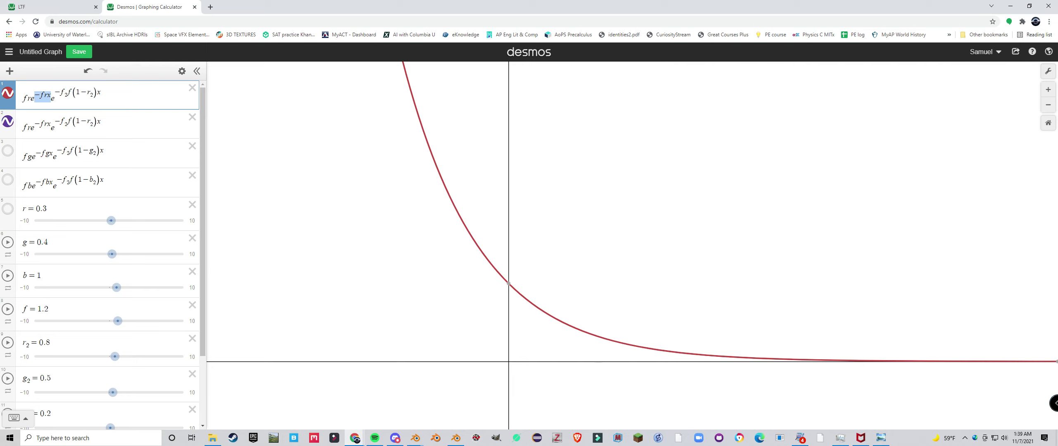
left_click(41, 96)
left_click_drag(51, 96, 35, 96)
key("BackSpace")
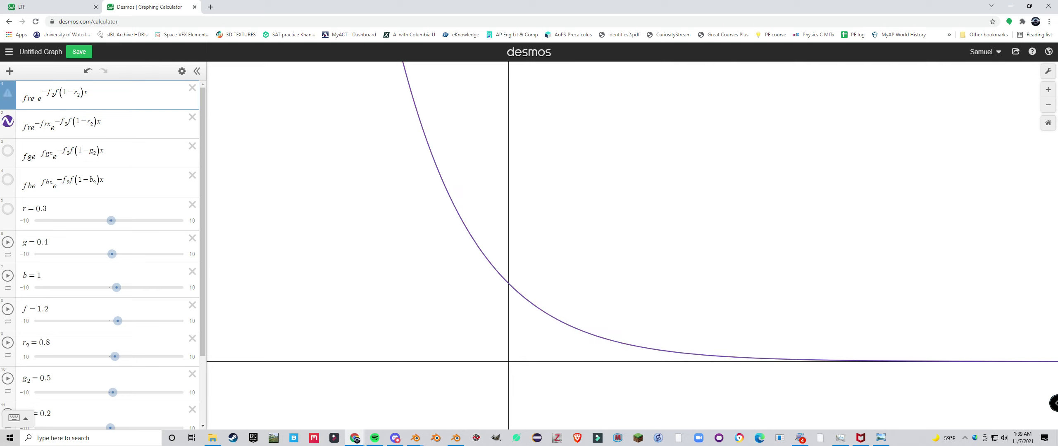
left_click(41, 92)
key("ctrl+v")
key("BackSpace")
key("BackSpace")
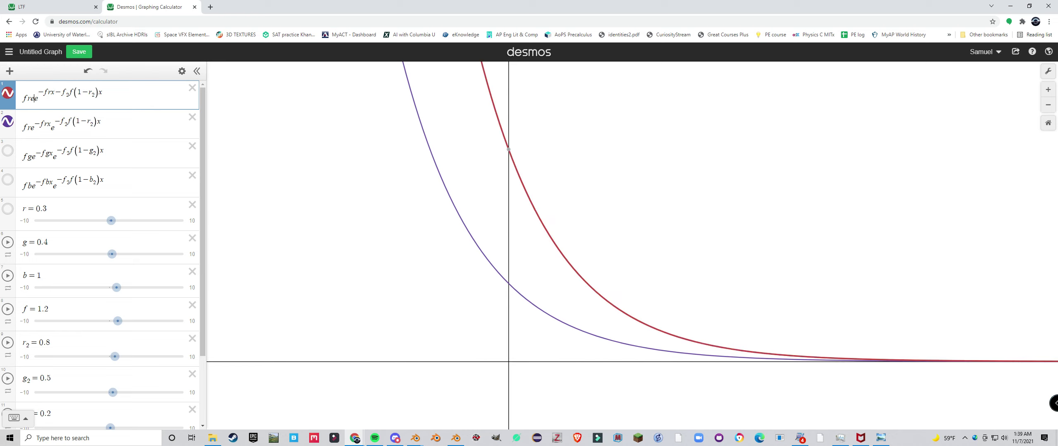
key("BackSpace")
- Factor -f out of the first expression's exponent, writing it as fre^{-f(r+f_2(1-r_2))x}
key("BackSpace")
type("+")
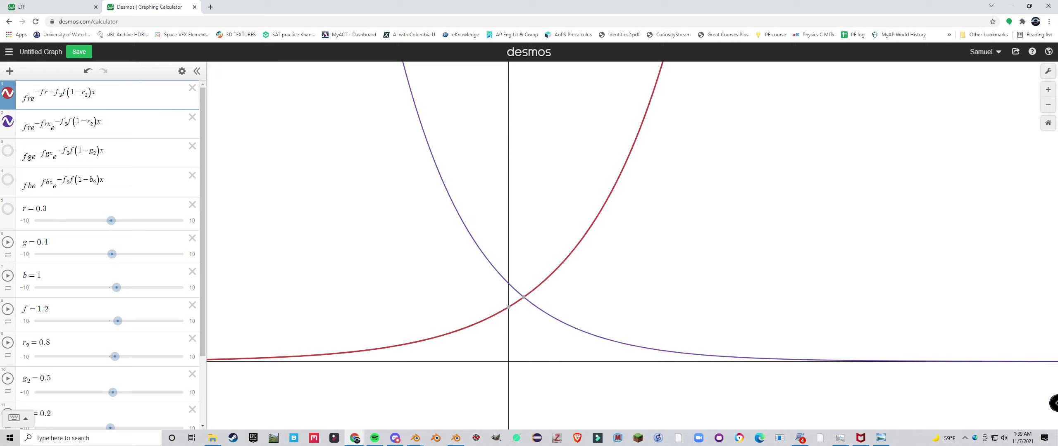
type("(")
type(")")
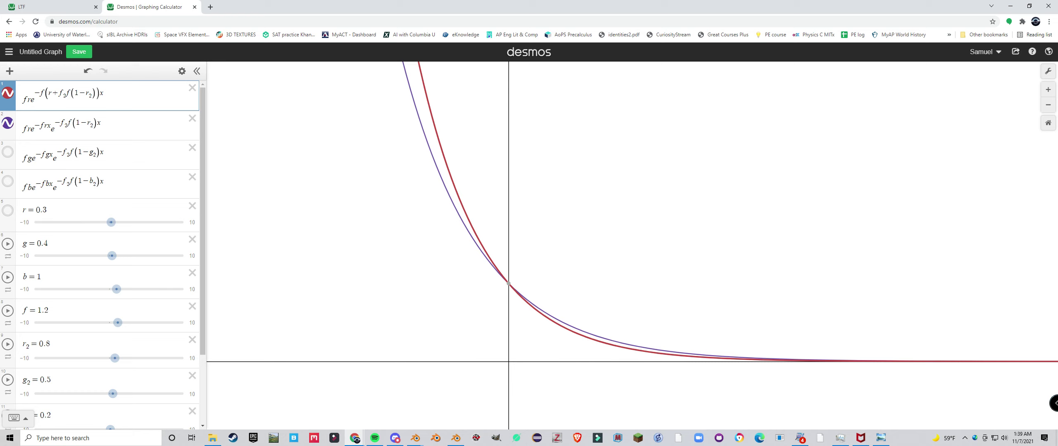
key("BackSpace")
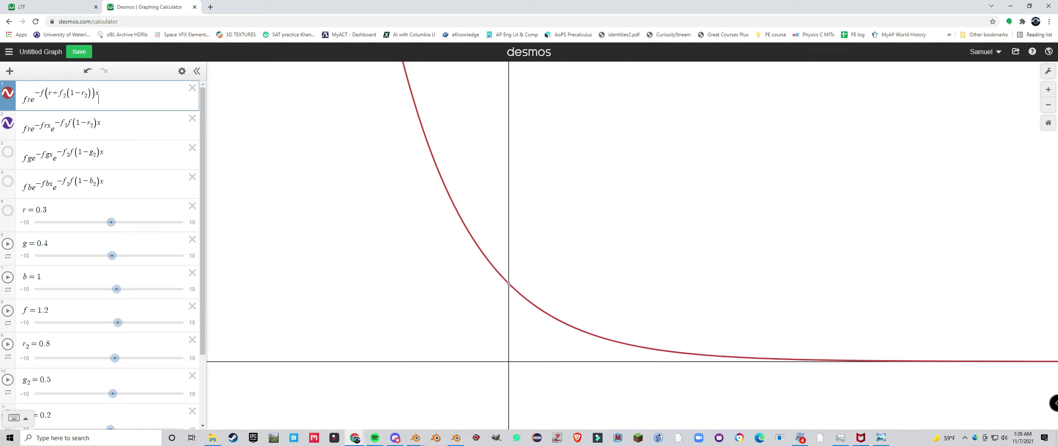
- Divide the first expression by its exponent's coefficient, -f(r+f_2(1-r_2))
key("shift+Left")
key("shift+Left")
key("shift+Left")
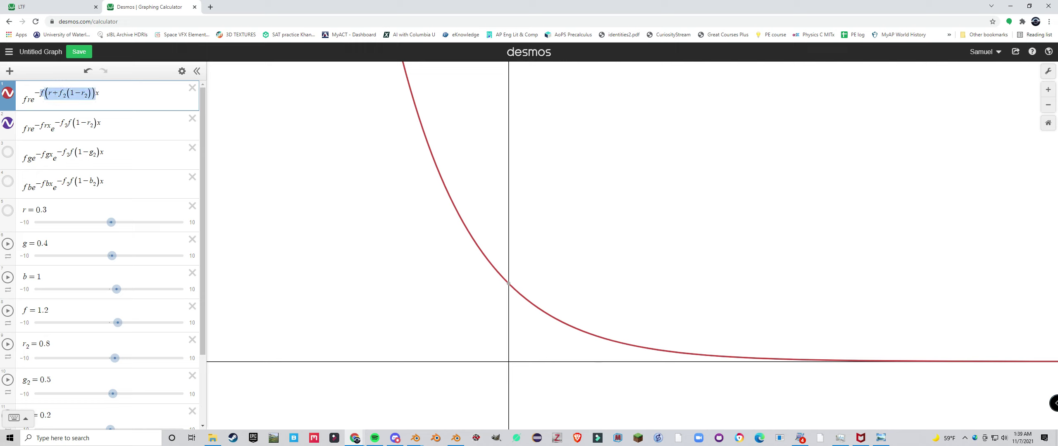
key("BackSpace")
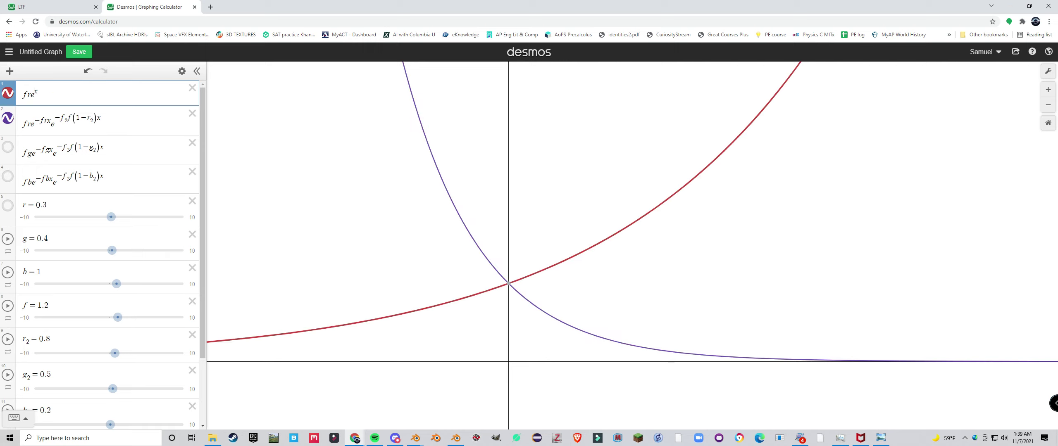
key("ctrl+z")
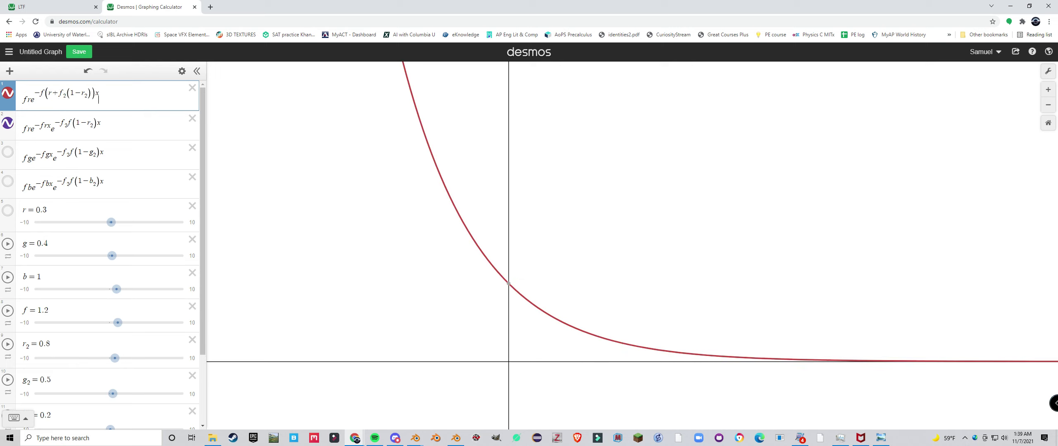
type("/")
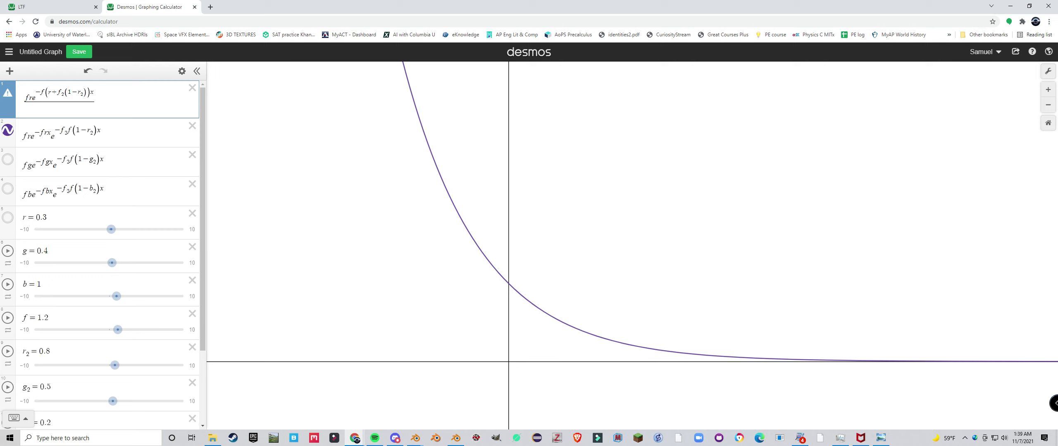
type("-f(r+f_2(1-r_2))")
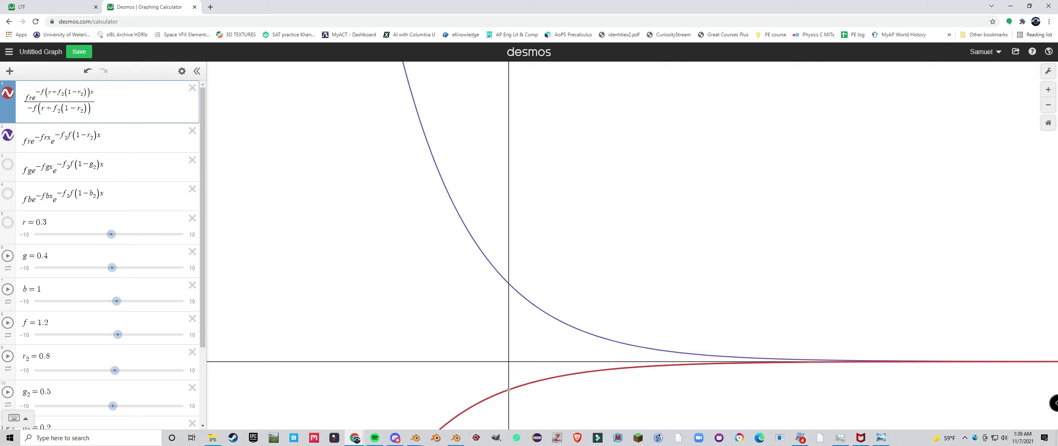
- Cancel the common factor f from the numerator and the denominator of the red fraction
scroll(489, 352, "down", 4)
scroll(496, 357, "up", 4)
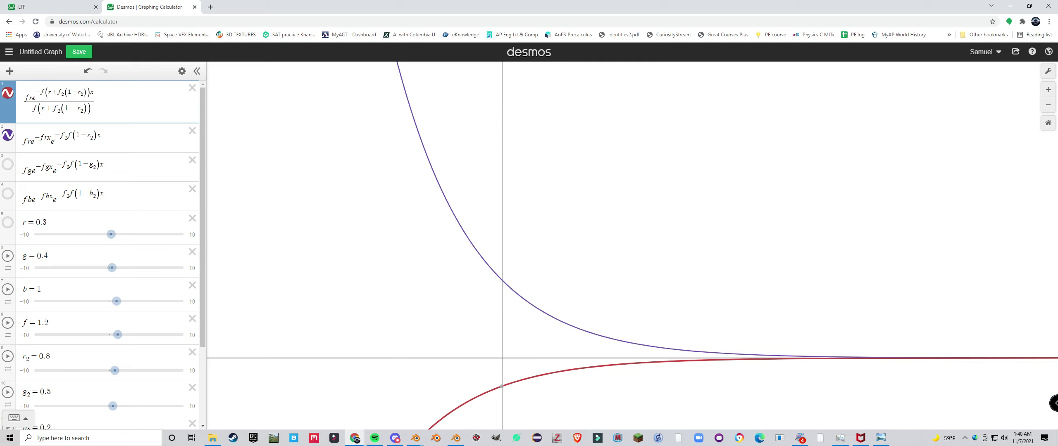
key("BackSpace")
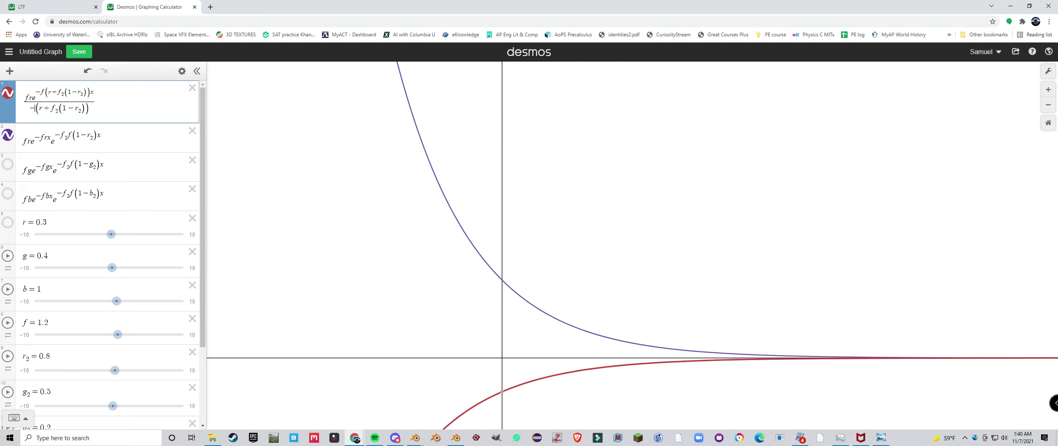
key("BackSpace")
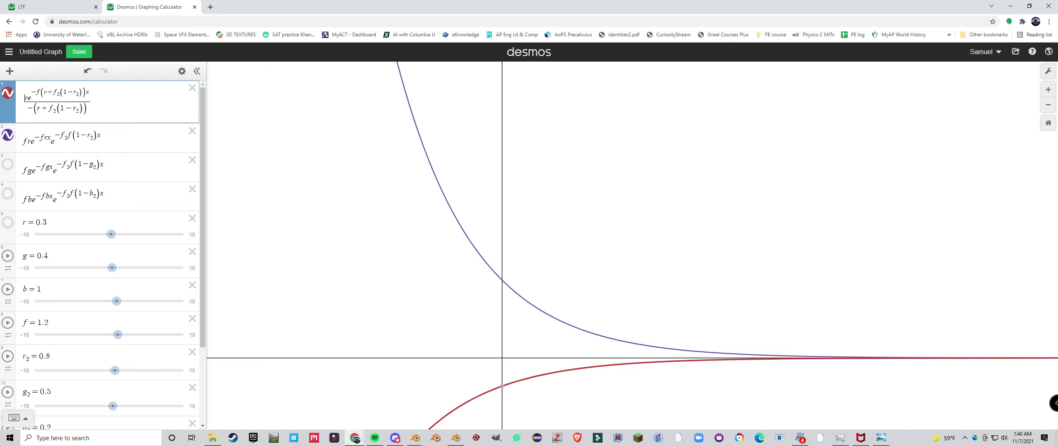
key("ctrl+z")
key("ctrl+z")
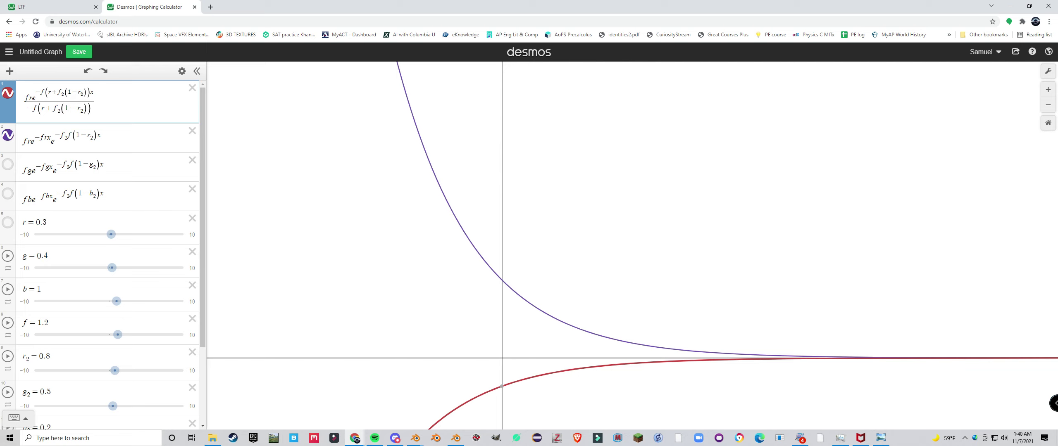
key("BackSpace")
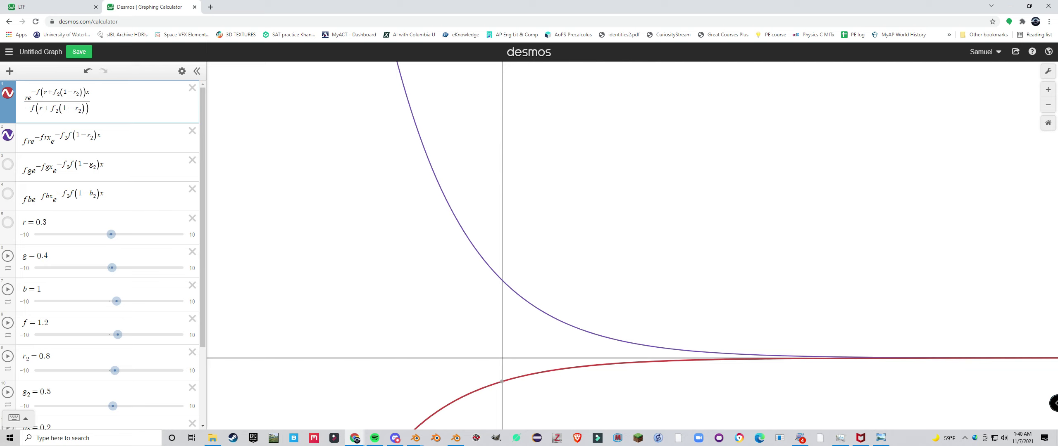
key("BackSpace")
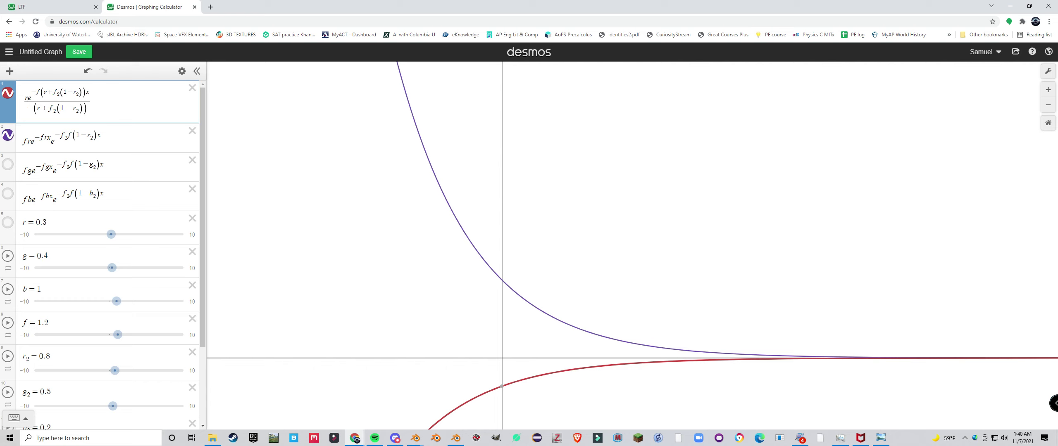
type("_1-")
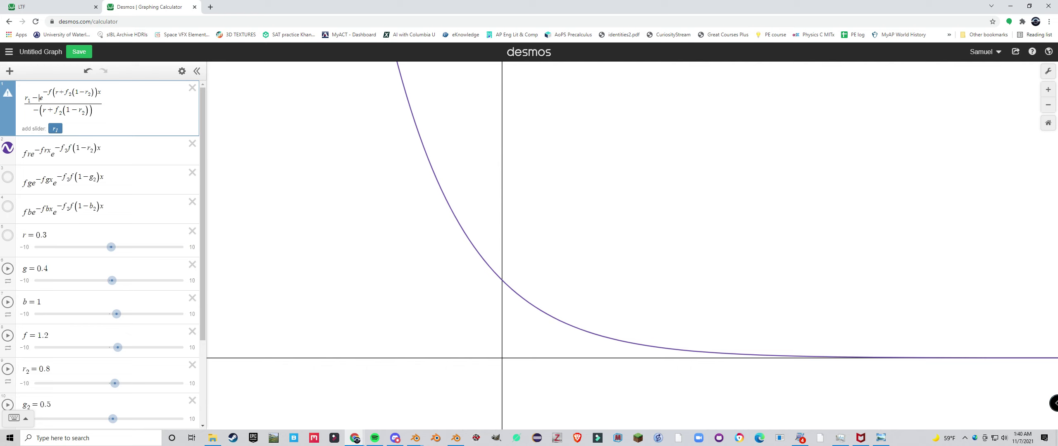
key("BackSpace")
key("BackSpace")
key("BackSpace")
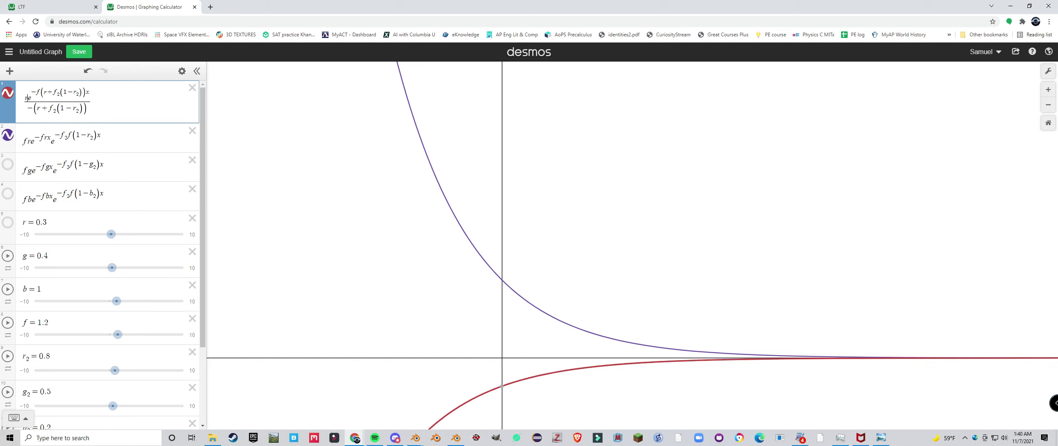
- Bracket the exponential in the red numerator and subtract 1 from it, writing r(e^{-f(r+f_2(1-r_2))x}-1)
type("(")
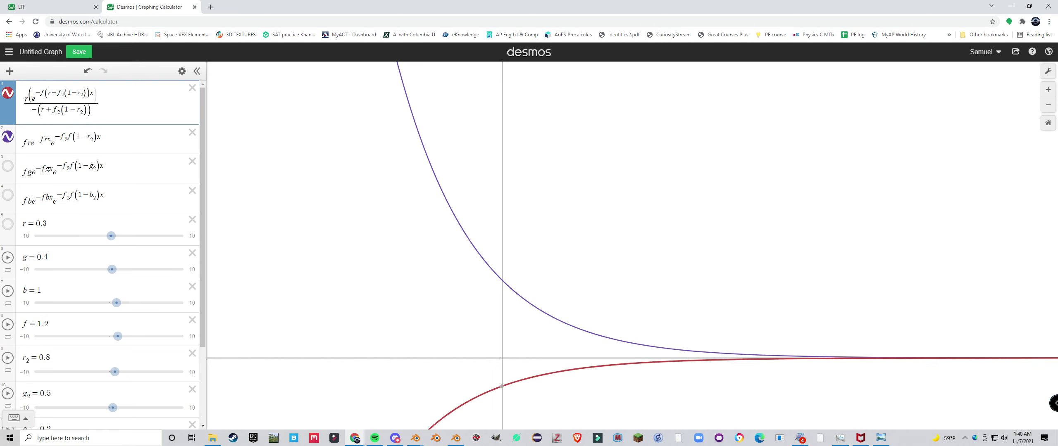
type("1-")
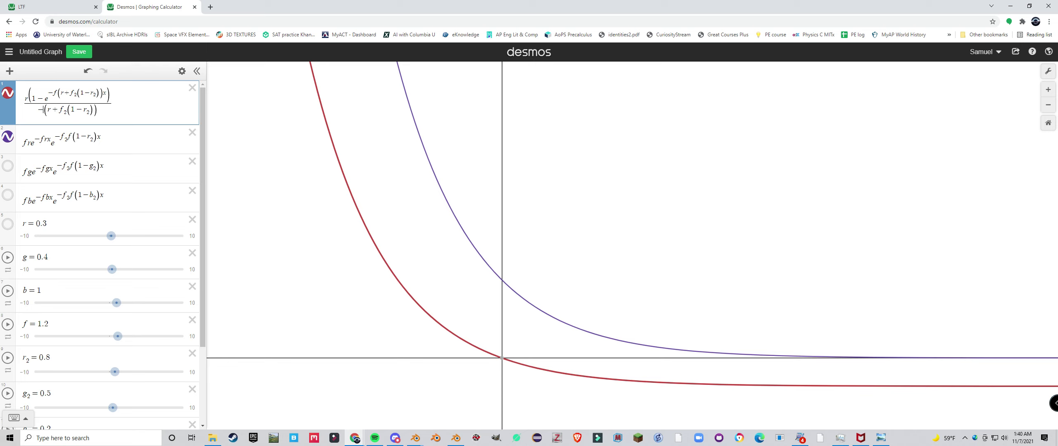
key("BackSpace")
key("BackSpace")
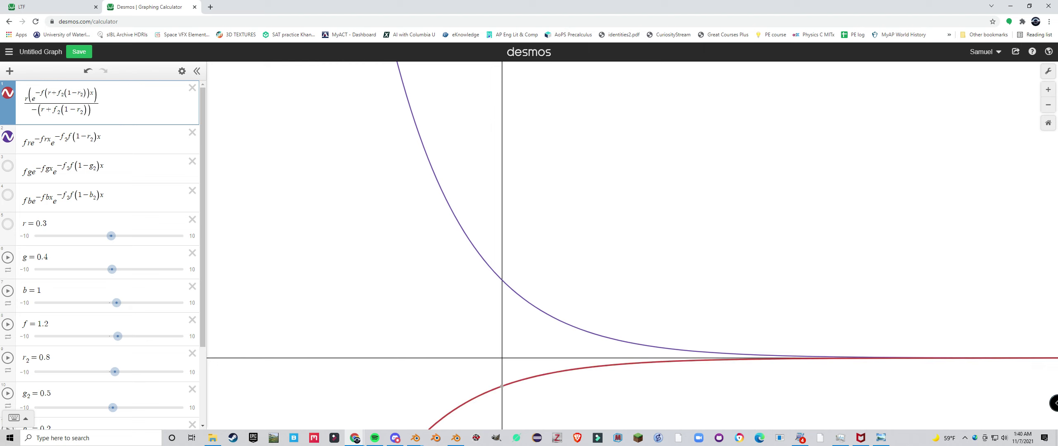
type("-1")
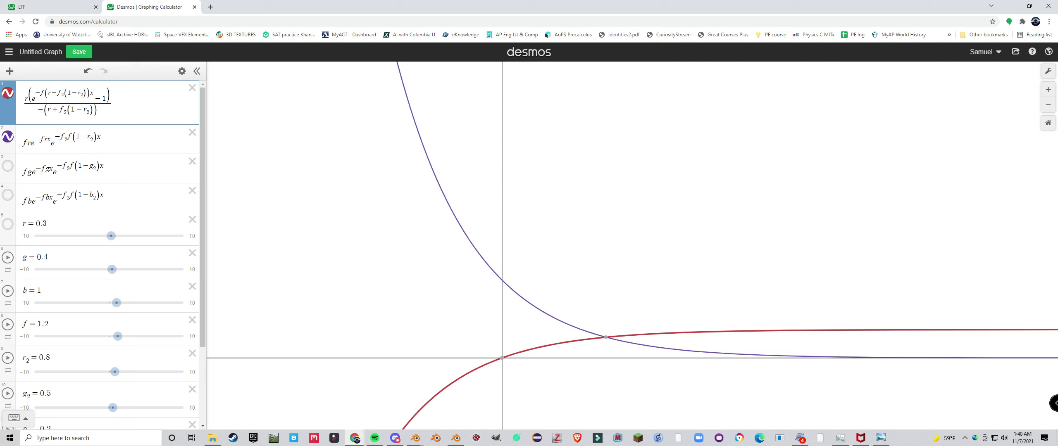
- Set the r_2 slider to 1
scroll(116, 235, "down", 3)
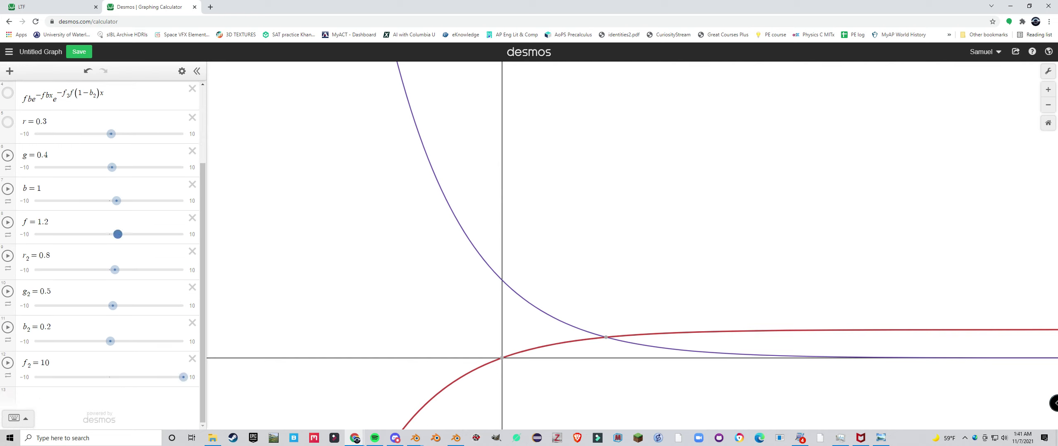
mouse_move(115, 270)
left_mouse_down()
mouse_move(106, 270)
mouse_move(116, 270)
left_mouse_up()
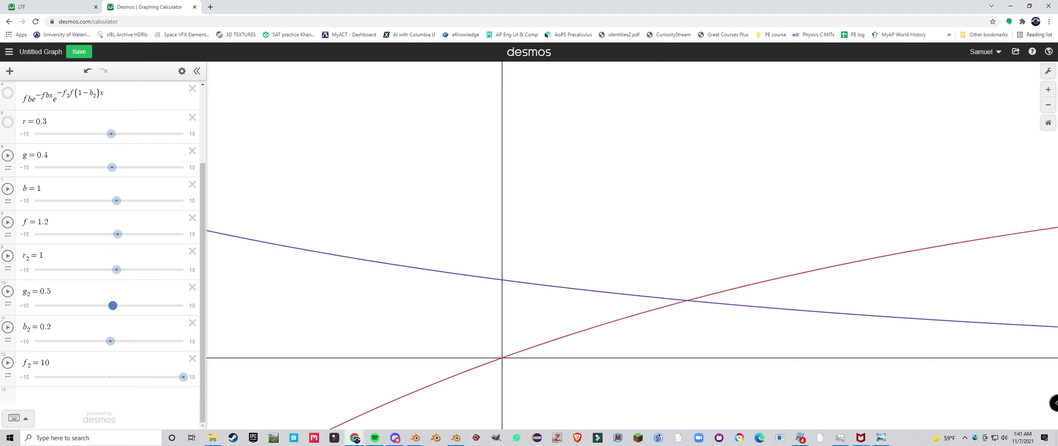
- Set the r_2 slider to 0.4 and raise it to 0.8, comparing the red closed form with the original product
left_click_drag(116, 270, 112, 270)
scroll(100, 248, "up", 2)
scroll(99, 248, "down", 2)
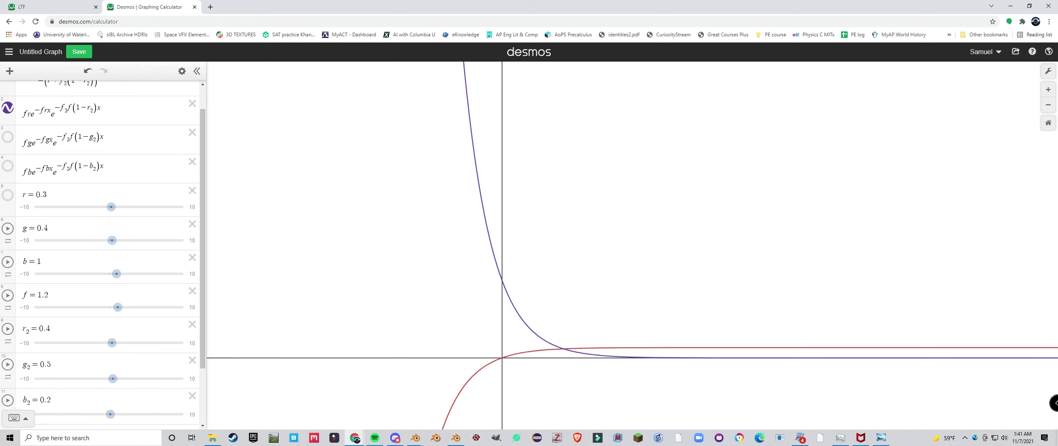
left_click_drag(112, 270, 115, 270)
scroll(115, 270, "up", 3)
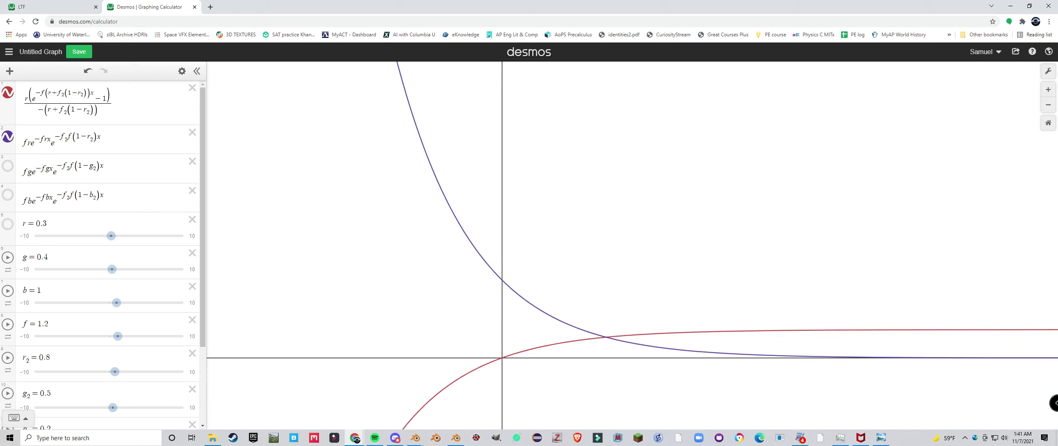
- Delete the original red product expression below the closed-form fraction
left_click_drag(114, 108, 59, 110)
left_click(59, 109)
left_click(124, 140)
left_click(192, 132)
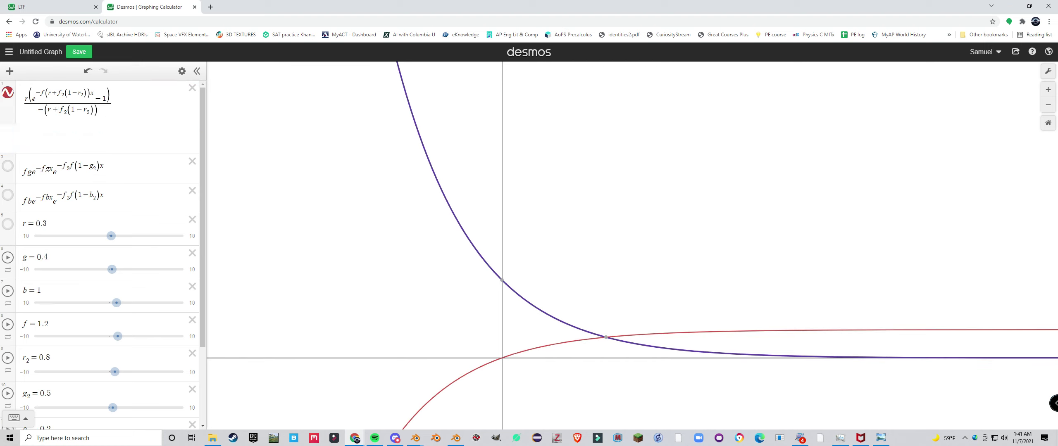
- Copy the red closed-form fraction and paste it over both the green and the blue product expressions
left_click(119, 103)
key("ctrl+a")
left_click_drag(107, 139, 28, 143)
left_click(106, 139)
left_click_drag(106, 139, 25, 142)
type("r(e−f(r+f2(1−r2))x−1) −(r+f2(1−r2))")
left_click_drag(107, 184, 22, 187)
type("r(e-f(r+f2(1-r2))x-1) -(r+f2(1-r2))")
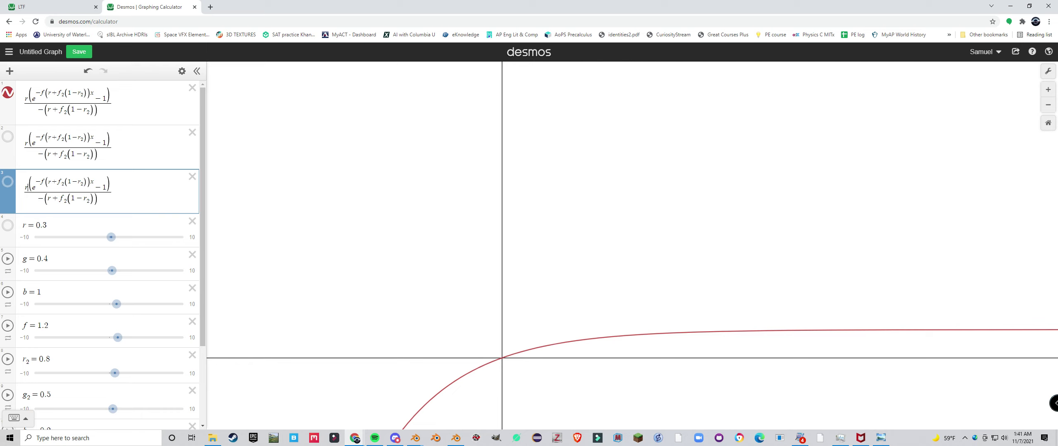
- Replace r with b and r_2 with b_2 throughout the third expression
key("BackSpace")
type("b")
key("BackSpace")
type("b")
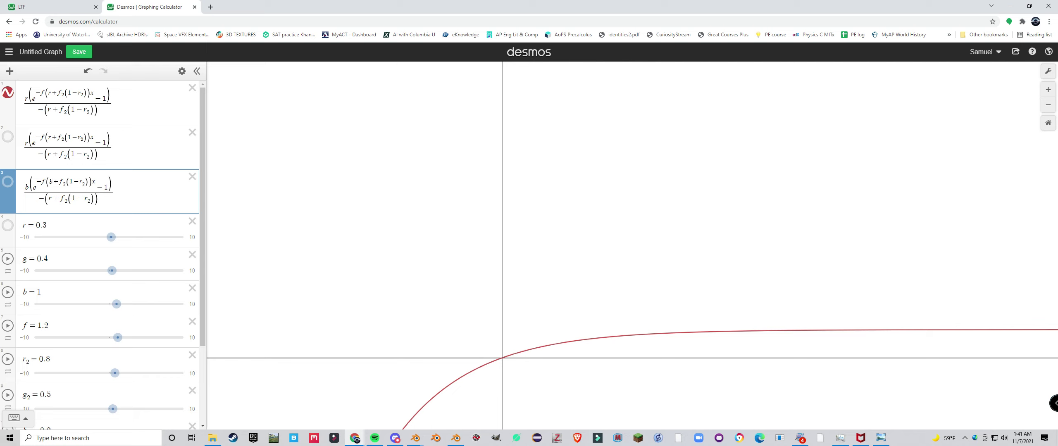
type("b")
type("b")
type("b")
- Put g in the second expression's numerator and g_2 in both its numerator and denominator, and display the green and blue curves
double_click(50, 137)
type("g")
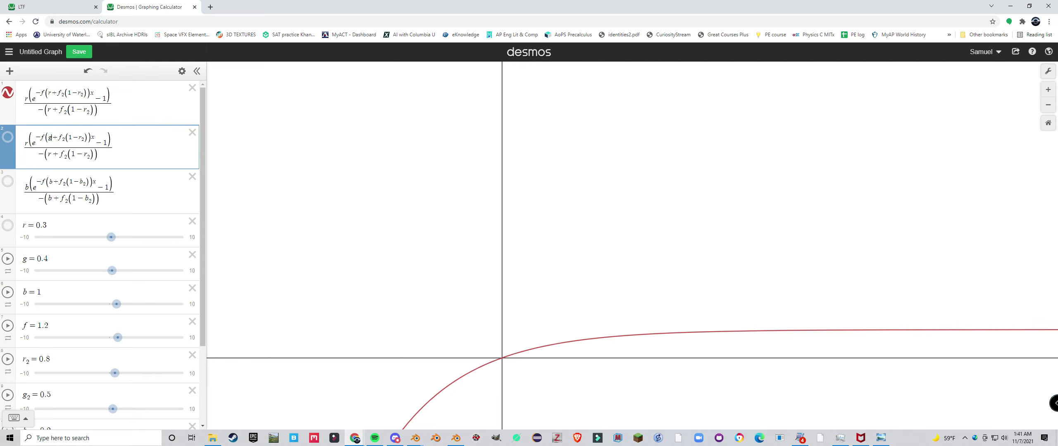
double_click(79, 138)
type("g")
type("g")
key("shift+Right")
type("g")
left_click(7, 137)
left_click(8, 181)
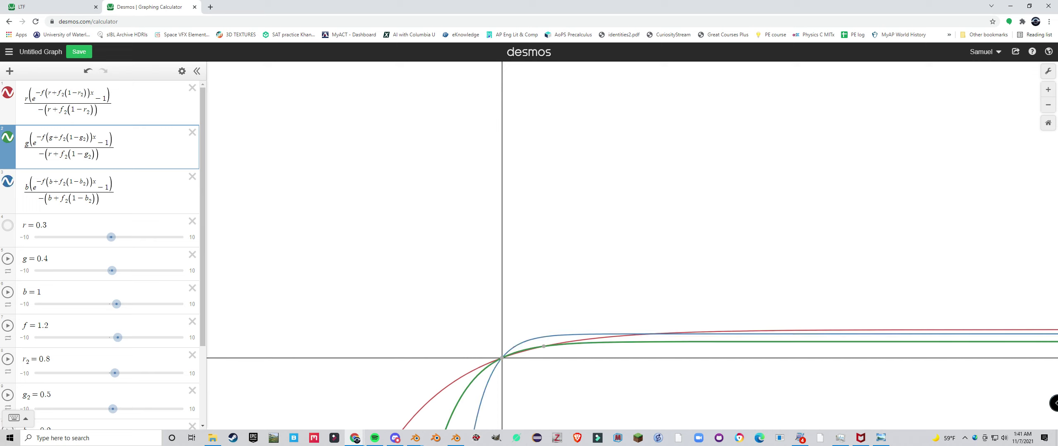
- Set the b_2 slider to 0 and inspect the three curves near the origin
scroll(109, 362, "down", 2)
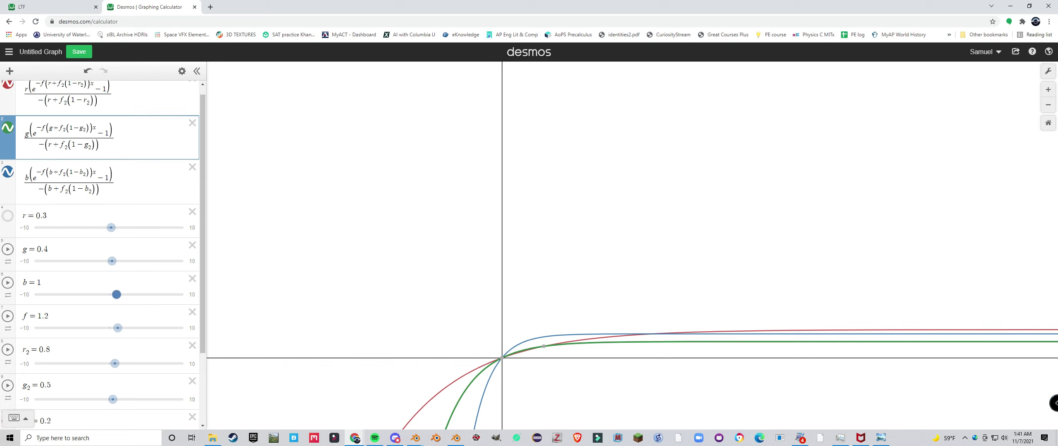
left_click_drag(110, 362, 109, 361)
scroll(527, 326, "up", 2)
left_click_drag(506, 359, 460, 295)
scroll(459, 302, "up", 3)
left_click_drag(555, 310, 483, 321)
scroll(483, 321, "down", 5)
scroll(465, 322, "up", 2)
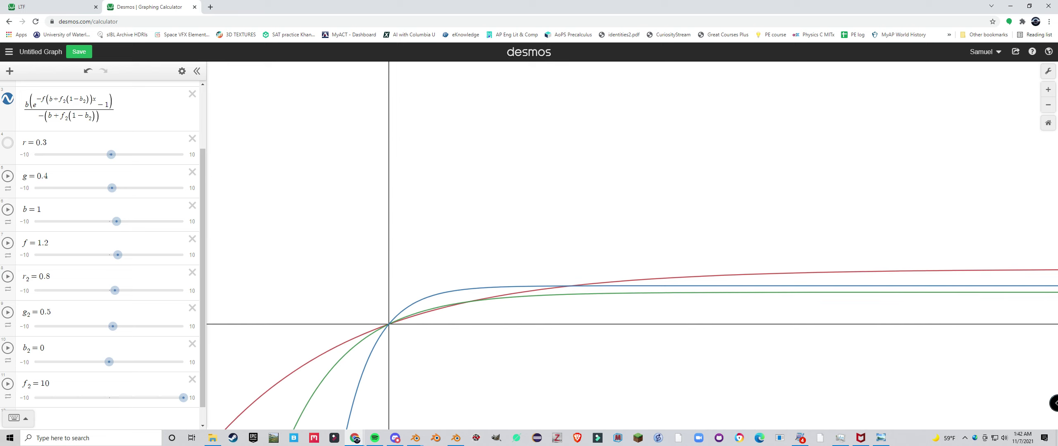
- Set the f_2 slider to 1.8 and compare how the three curves level off
left_click_drag(183, 398, 122, 398)
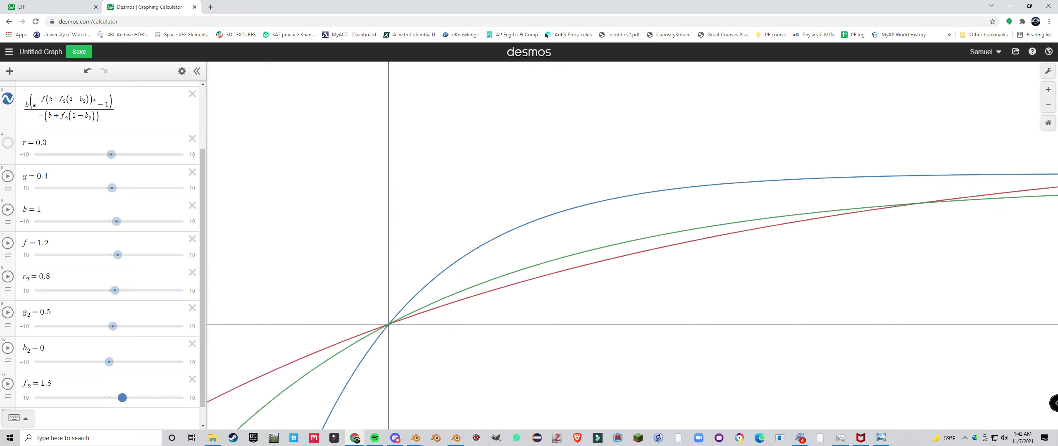
scroll(694, 238, "down", 7)
left_click_drag(786, 232, 471, 318)
scroll(685, 299, "up", 2)
scroll(669, 298, "down", 3)
scroll(537, 320, "down", 4)
scroll(446, 314, "up", 3)
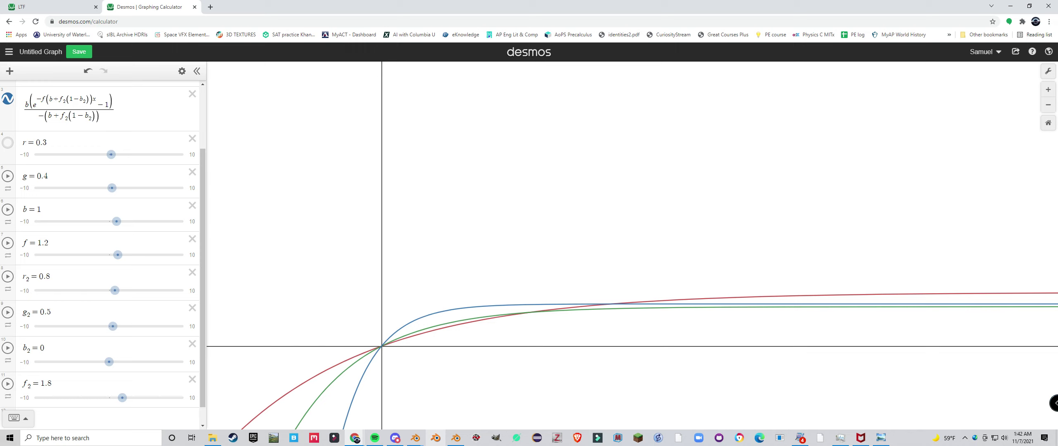
- Examine the red, green and blue curves, their crossings and the slider values
left_click(334, 438)
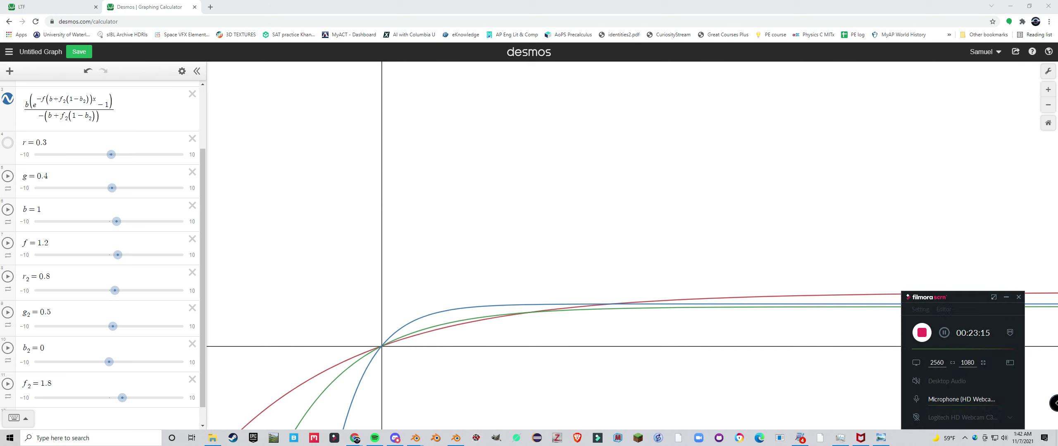
left_click(530, 312)
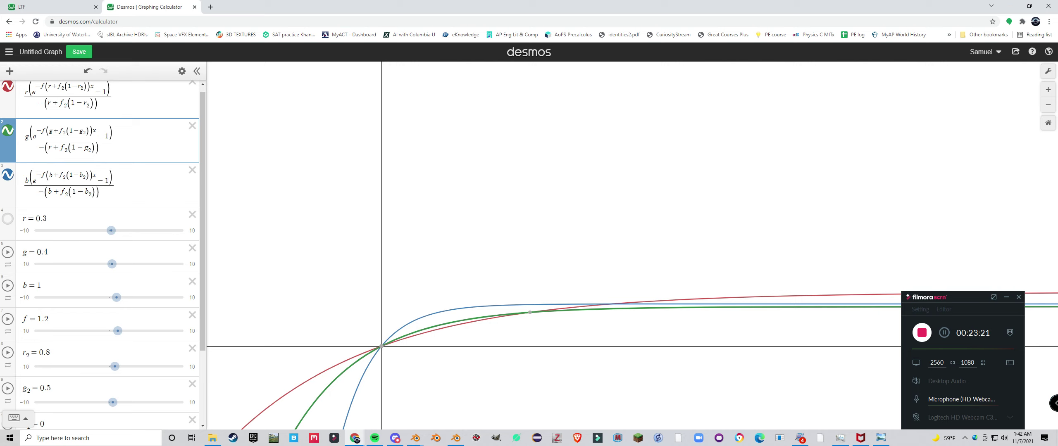
scroll(450, 326, "up", 2)
scroll(450, 325, "down", 3)
left_click(451, 326)
scroll(477, 320, "up", 4)
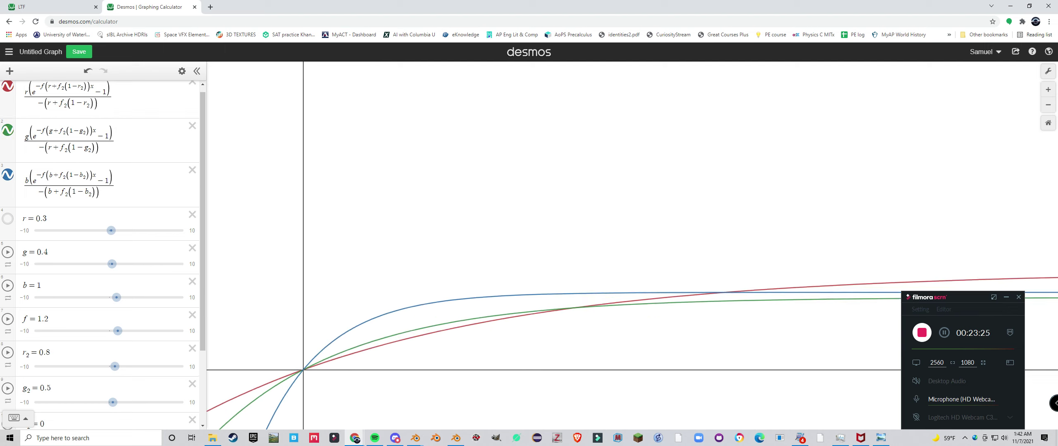
scroll(479, 355, "down", 2)
scroll(347, 347, "down", 2)
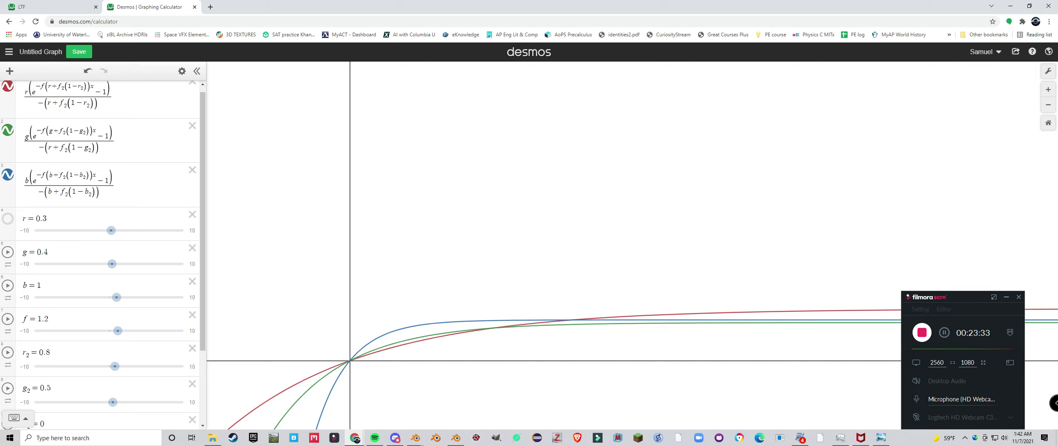
mouse_move(456, 438)
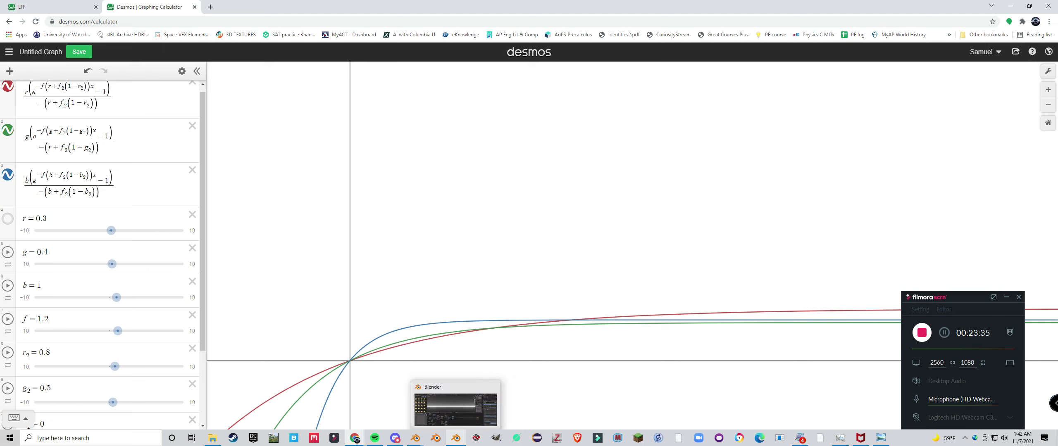
scroll(112, 269, "down", 3)
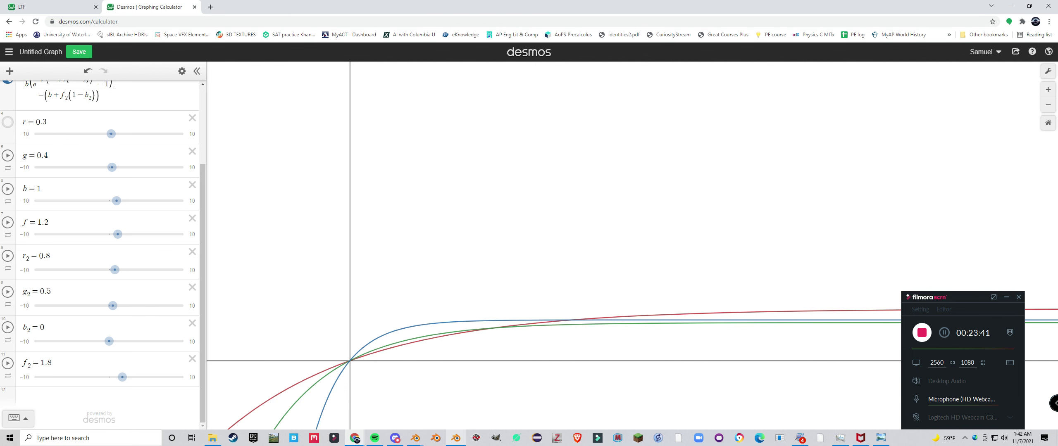
- Switch to Blender and tile its window side by side with the Desmos graph
left_click(456, 437)
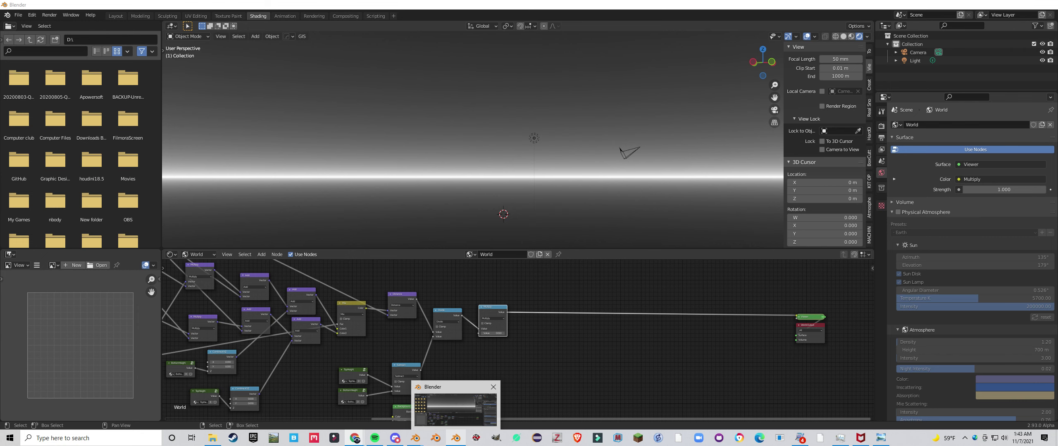
left_click(455, 409)
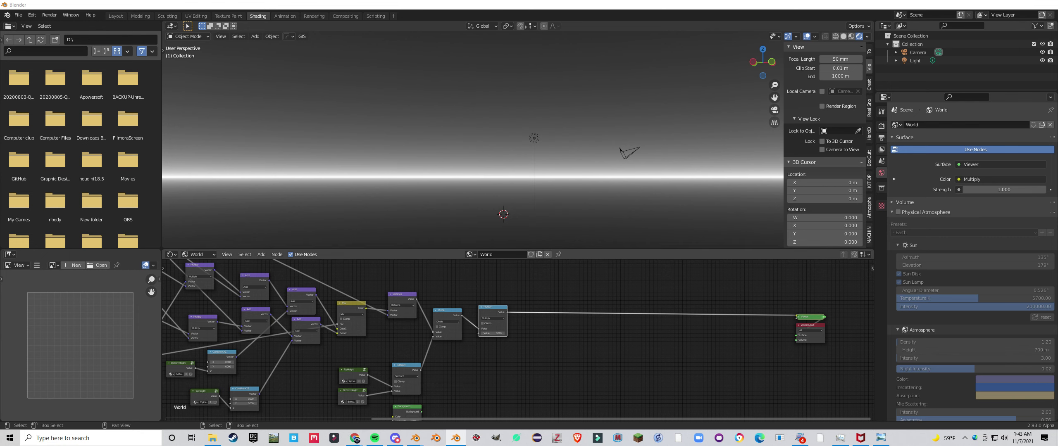
scroll(516, 352, "up", 6)
left_click_drag(516, 352, 455, 389)
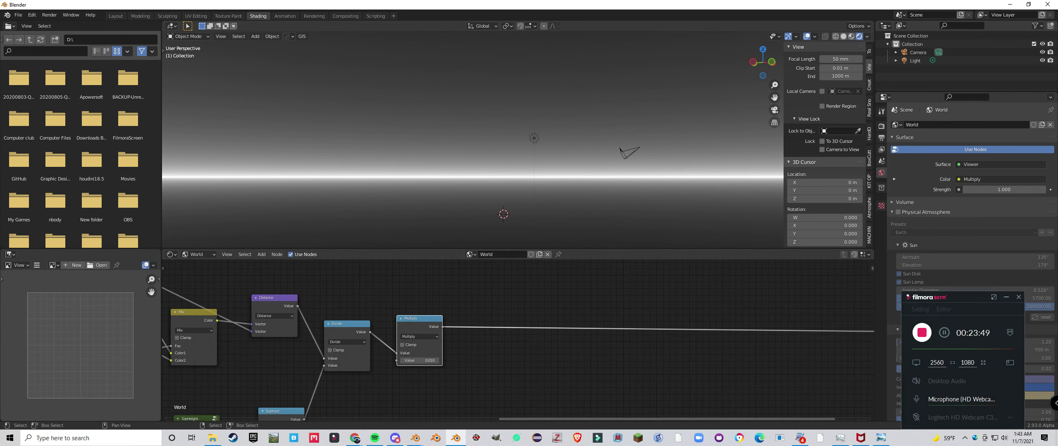
scroll(516, 341, "up", 1)
scroll(516, 341, "down", 4)
left_click_drag(517, 341, 466, 319)
scroll(465, 319, "up", 5)
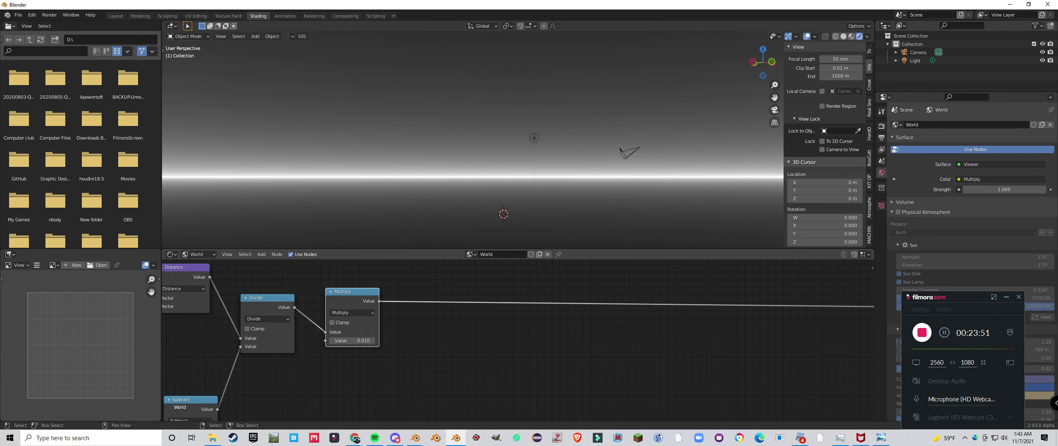
key("super+Right")
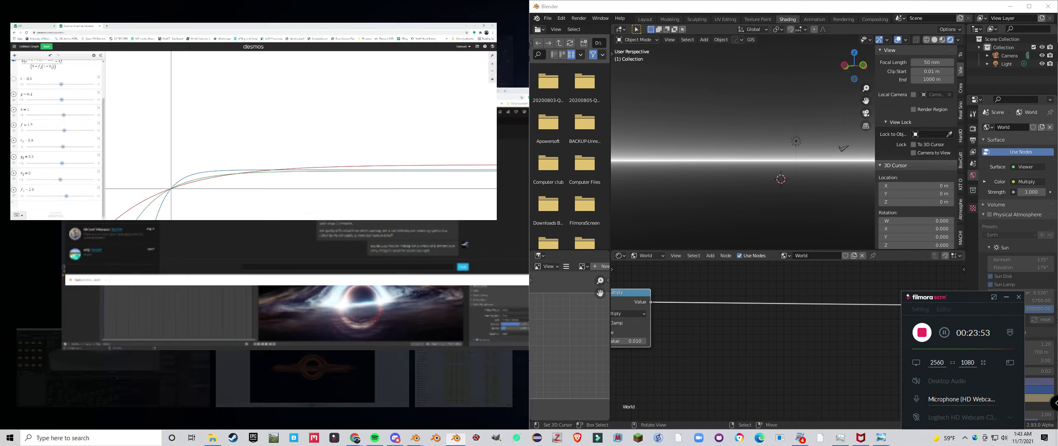
key("Return")
scroll(255, 313, "up", 4)
left_click_drag(255, 313, 305, 356)
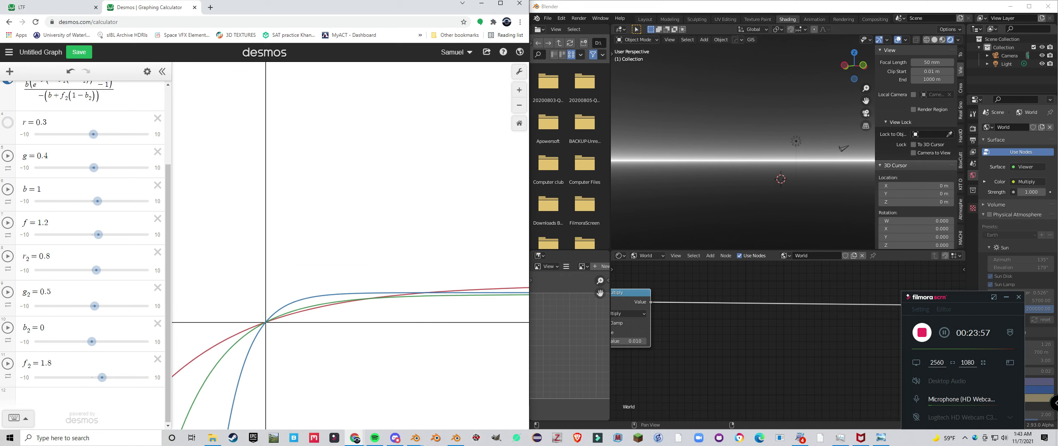
- Look inside the Atmosphere Color node group and return to the World node tree
scroll(83, 248, "up", 3)
left_click_drag(779, 272, 781, 341)
scroll(781, 341, "down", 4)
scroll(785, 341, "up", 8)
left_click_drag(702, 330, 780, 318)
left_click(691, 299)
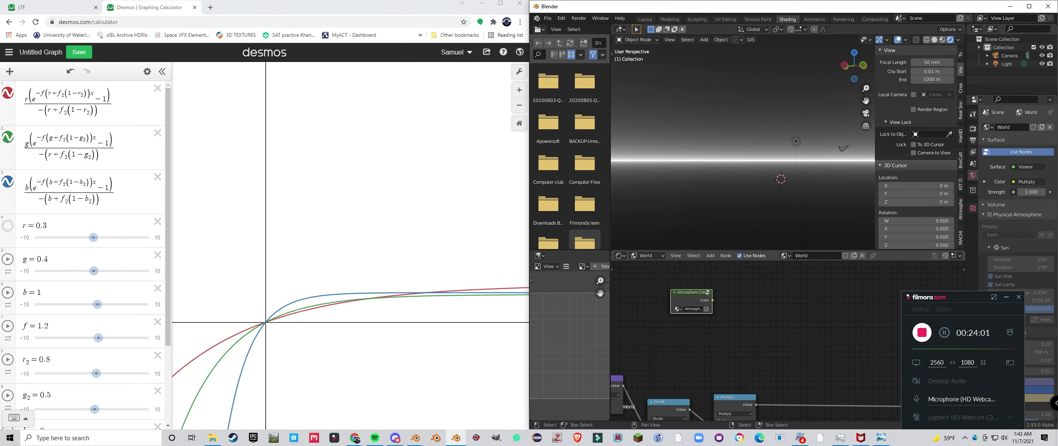
key("Tab")
key("Home")
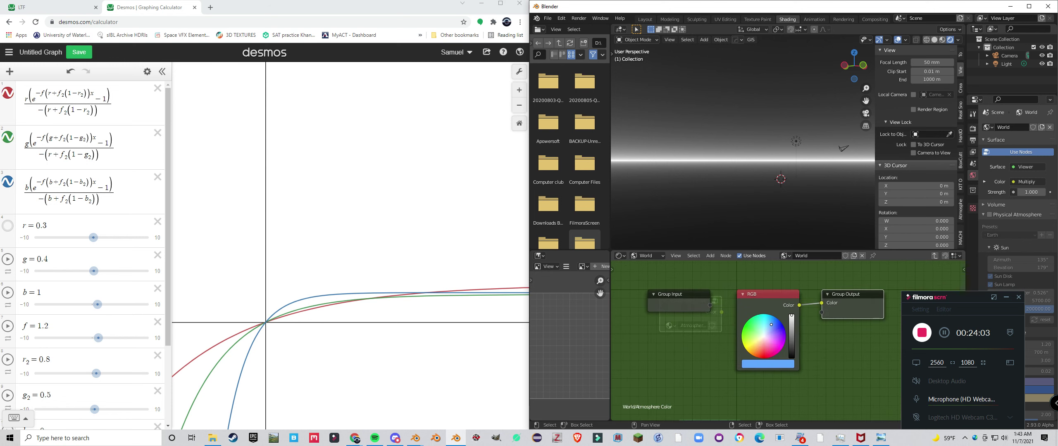
scroll(787, 341, "up", 2)
key("Tab")
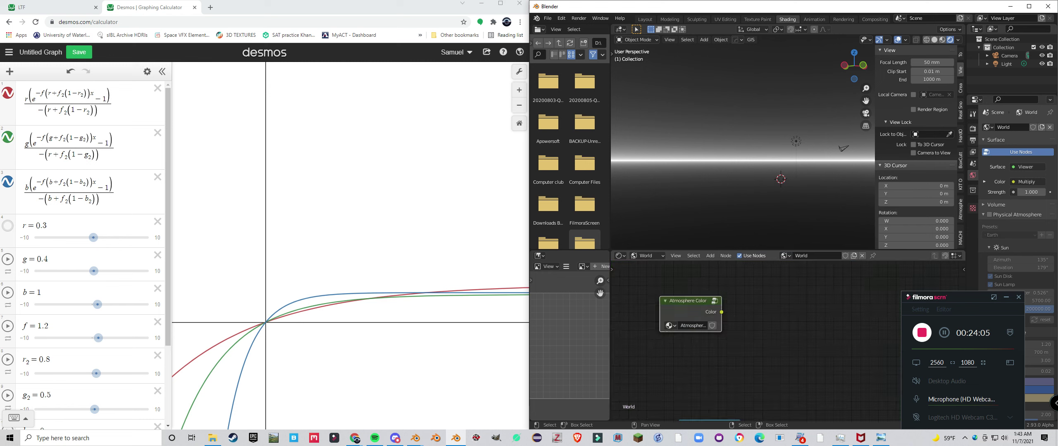
scroll(756, 341, "down", 3)
scroll(715, 346, "up", 2)
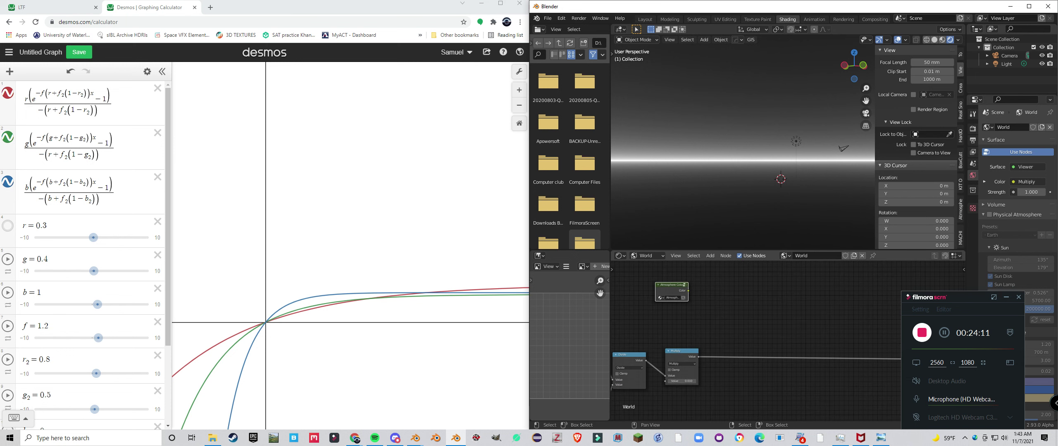
- Select the red expression in Desmos for reference and minimize the recorder window covering Blender's node editor
left_click(124, 103)
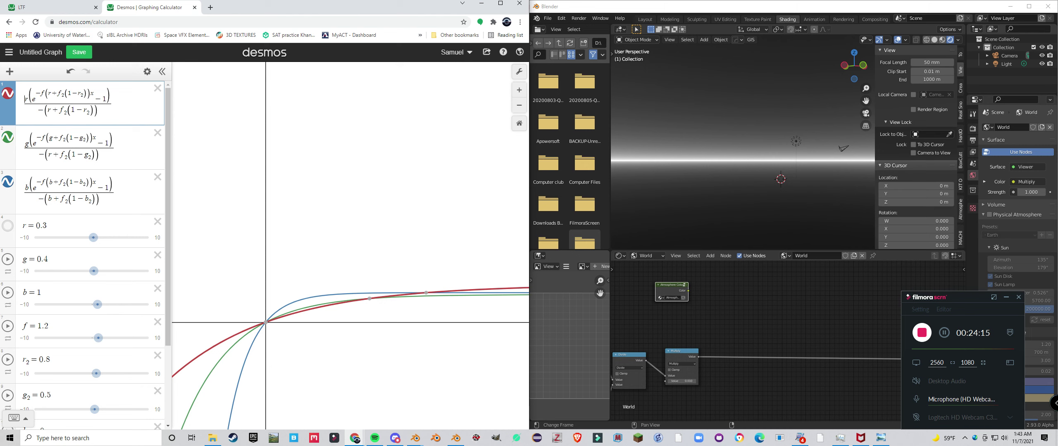
left_click_drag(736, 323, 696, 319)
left_click(695, 319)
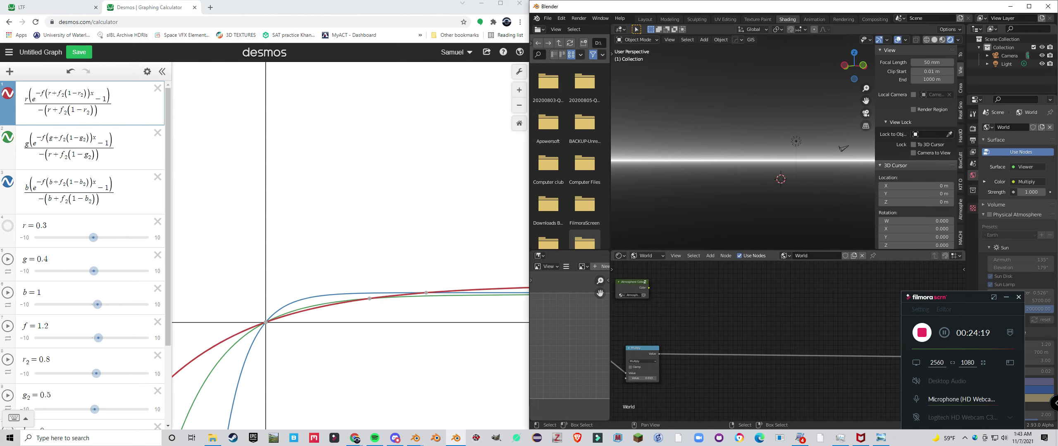
left_click(1006, 297)
scroll(785, 340, "up", 3)
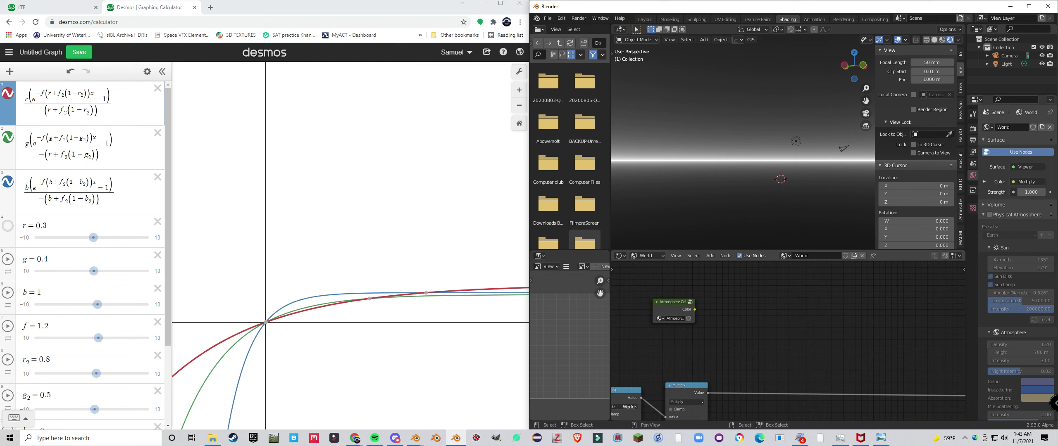
scroll(785, 341, "up", 1)
- Add a Separate RGB node fed by the Atmosphere Color group's Color output and preview its R channel
key("shift+a")
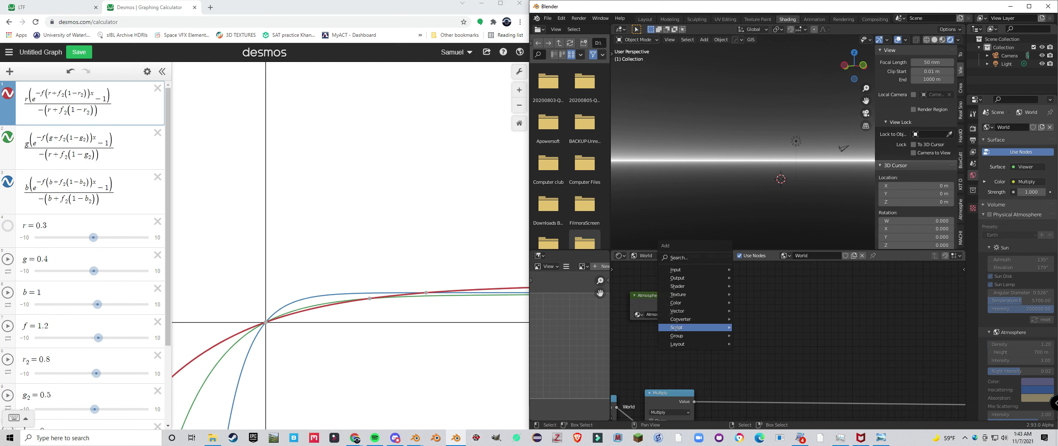
mouse_move(702, 320)
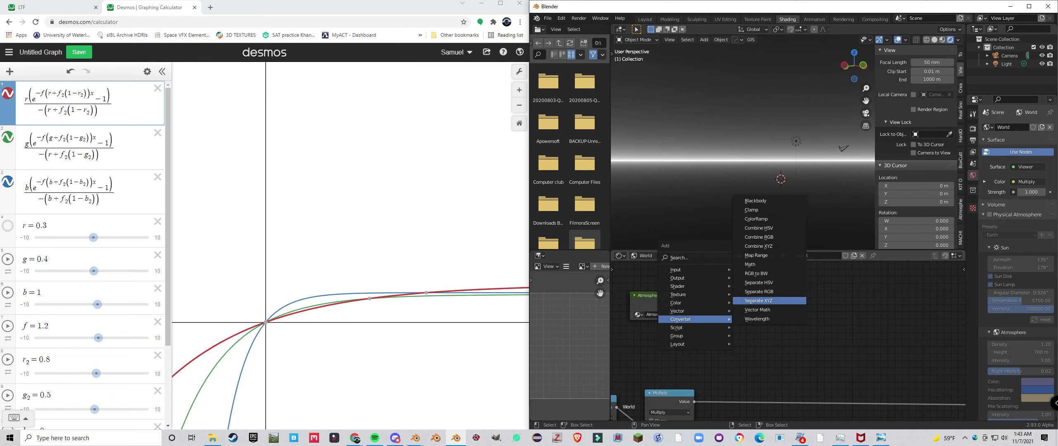
key("Escape")
key("shift+a")
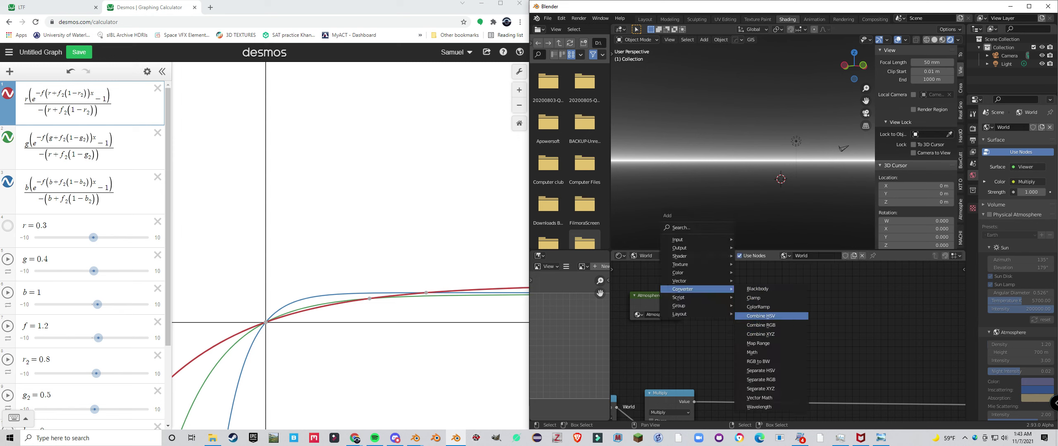
left_click(761, 379)
left_click(712, 294)
left_click_drag(679, 304, 712, 327)
left_click(734, 309, "ctrl+shift")
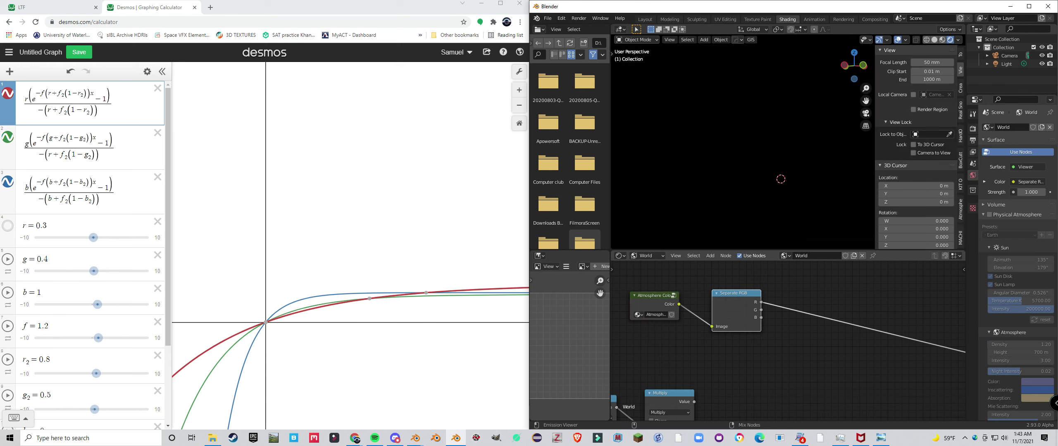
scroll(760, 290, "down", 2)
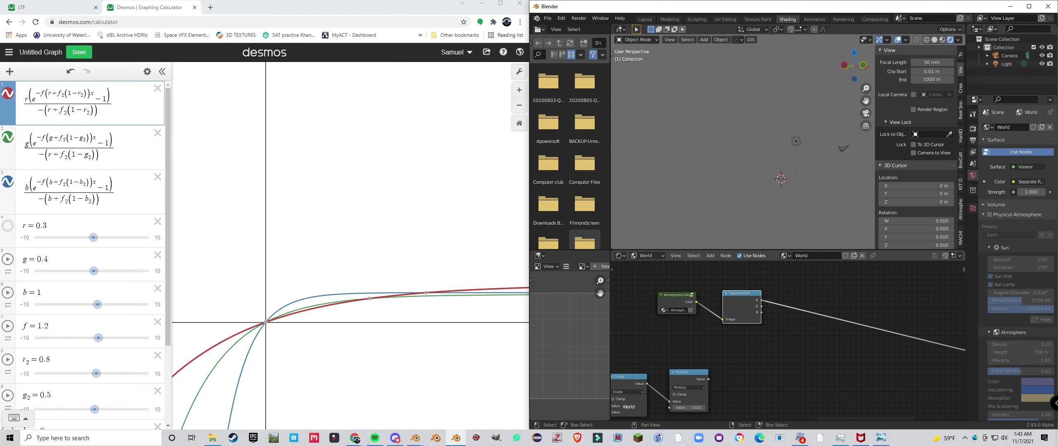
- Add a Value input node between the Atmosphere Color group and the Multiply node
left_click(688, 373)
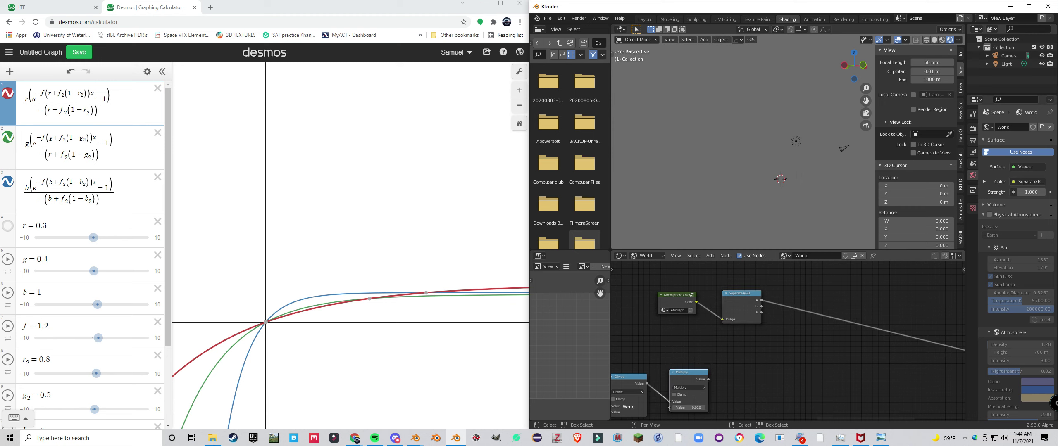
scroll(781, 339, "down", 4)
scroll(769, 272, "up", 4)
left_click_drag(680, 339, 680, 325)
scroll(702, 327, "down", 2)
key("shift+a")
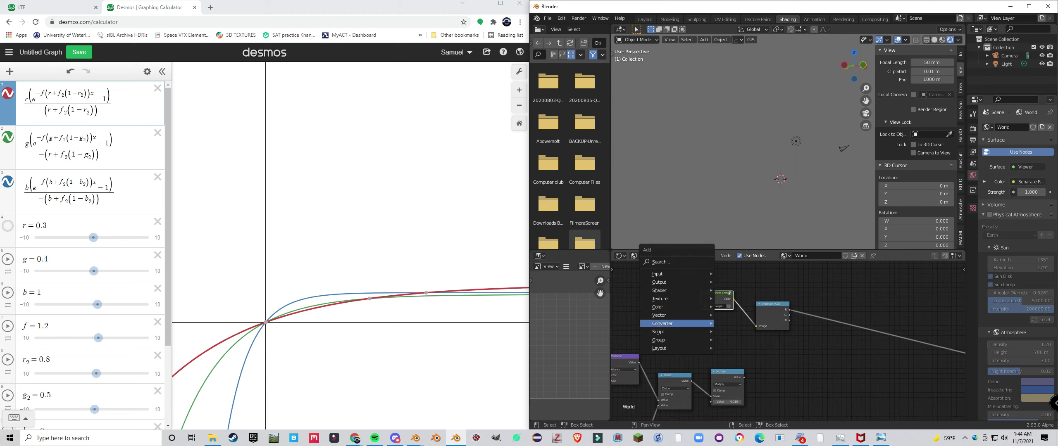
mouse_move(661, 274)
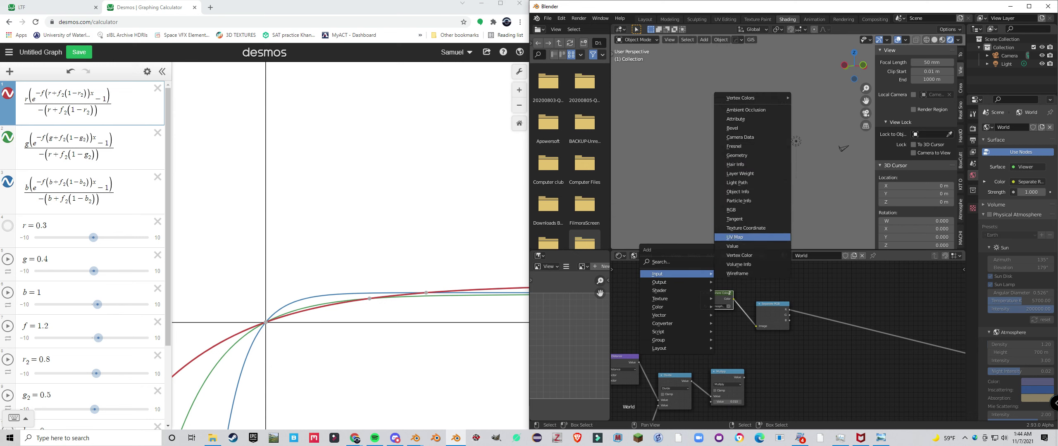
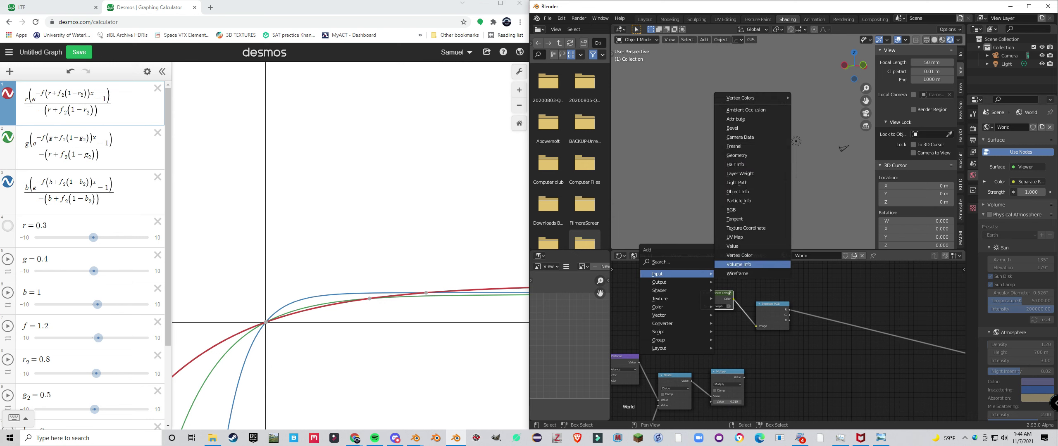
left_click(736, 246)
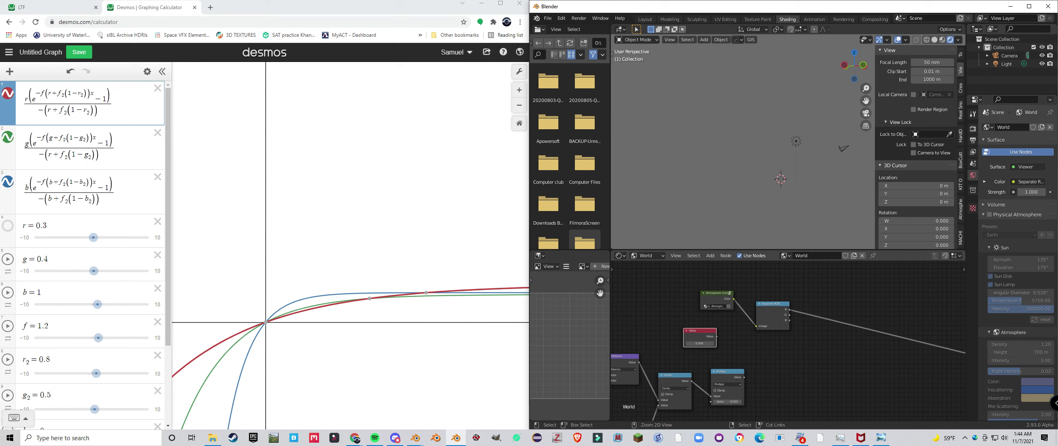
- Group the new Value node and name the node group Atmosphere Density
key("ctrl+g")
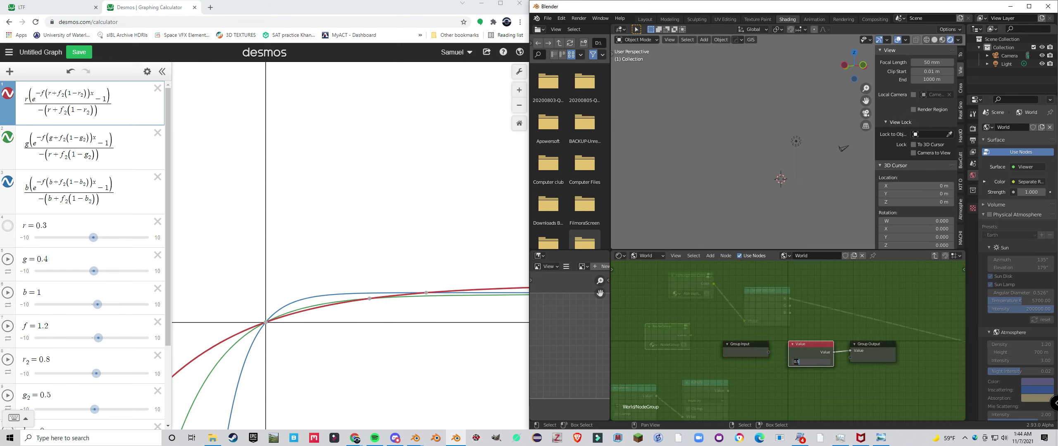
key("Tab")
type("A")
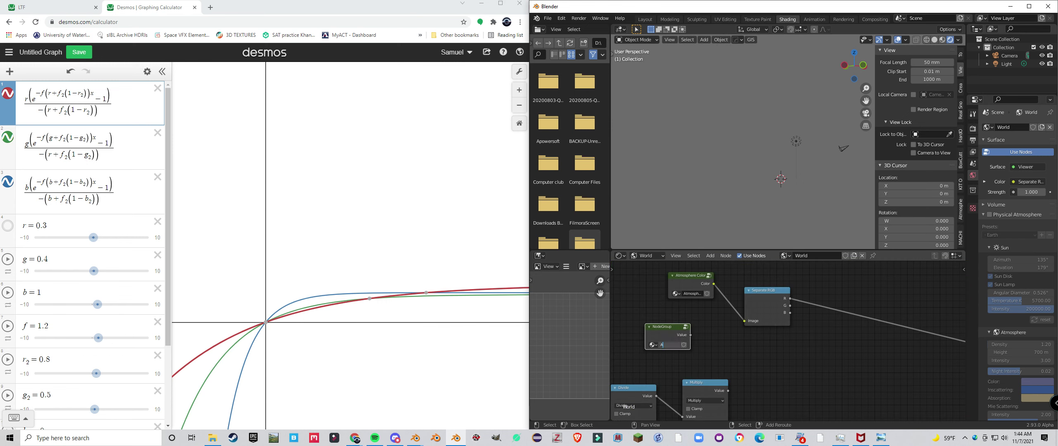
type("tmosphere Density")
key("Return")
scroll(785, 346, "down", 2)
left_click_drag(785, 346, 780, 313)
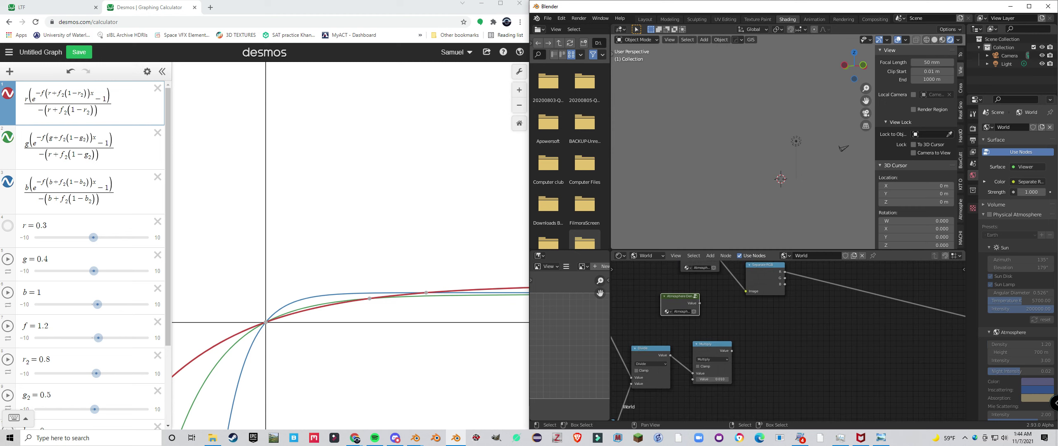
- Move the Atmosphere Density group beneath the Divide node and try to edit the value stored inside it
left_click_drag(680, 296, 670, 372)
key("Tab")
double_click(807, 359)
key("Return")
left_click(807, 359)
key("Return")
key("Tab")
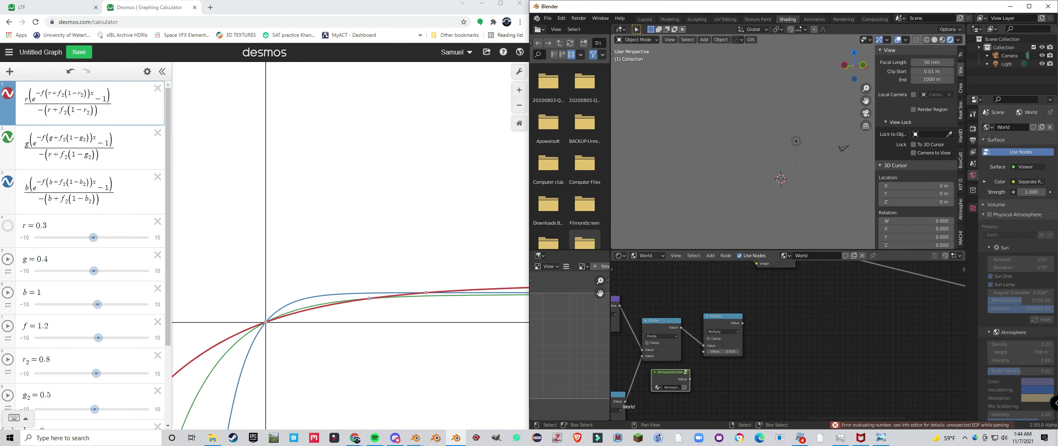
- Feed Atmosphere Density into the Multiply node's second input and select the exponent's x in the red Desmos expression for reference
left_click_drag(689, 379, 719, 321)
scroll(718, 352, "down", 4)
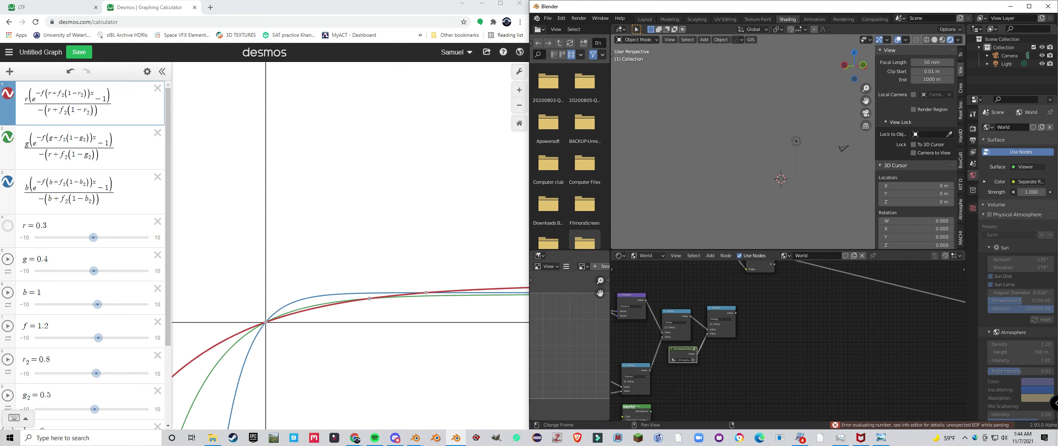
left_click(93, 98)
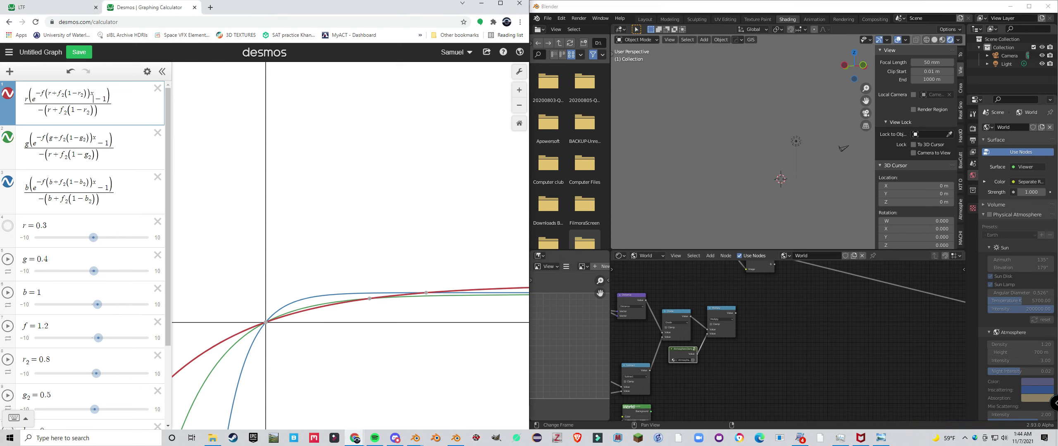
scroll(637, 314, "up", 4)
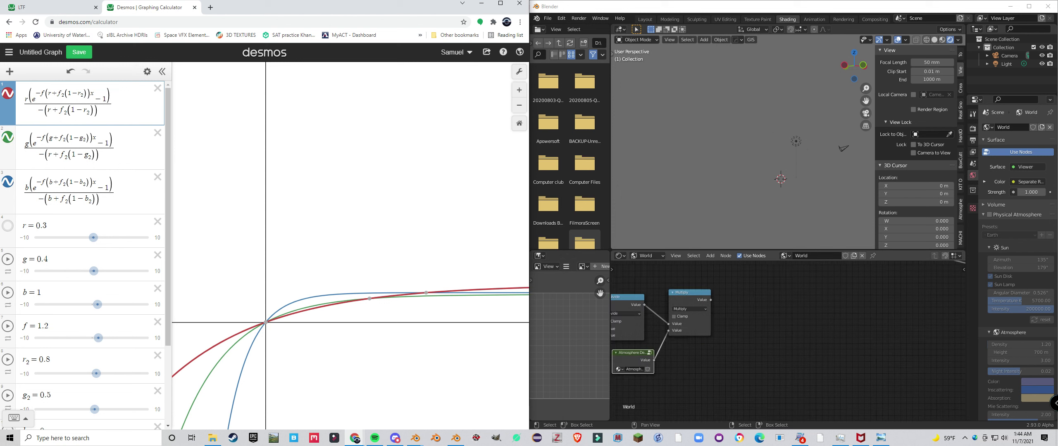
left_click(90, 93)
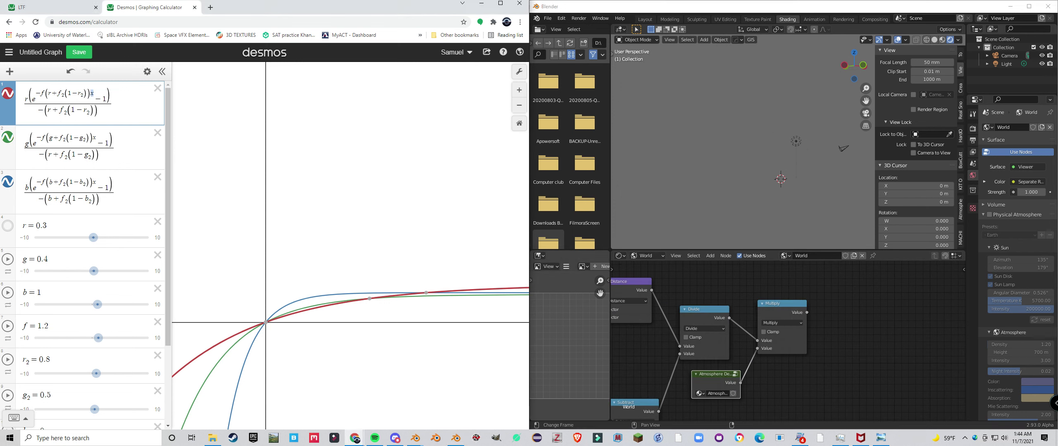
scroll(635, 394, "down", 2)
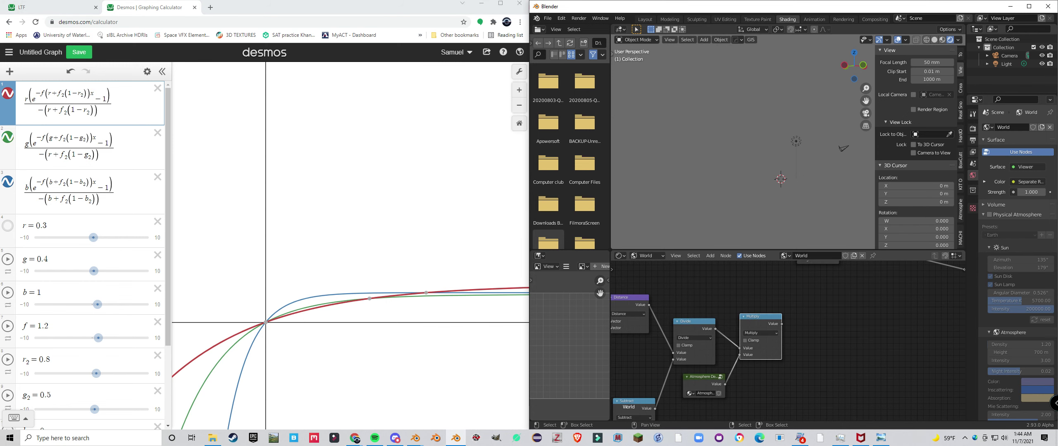
scroll(788, 340, "down", 2)
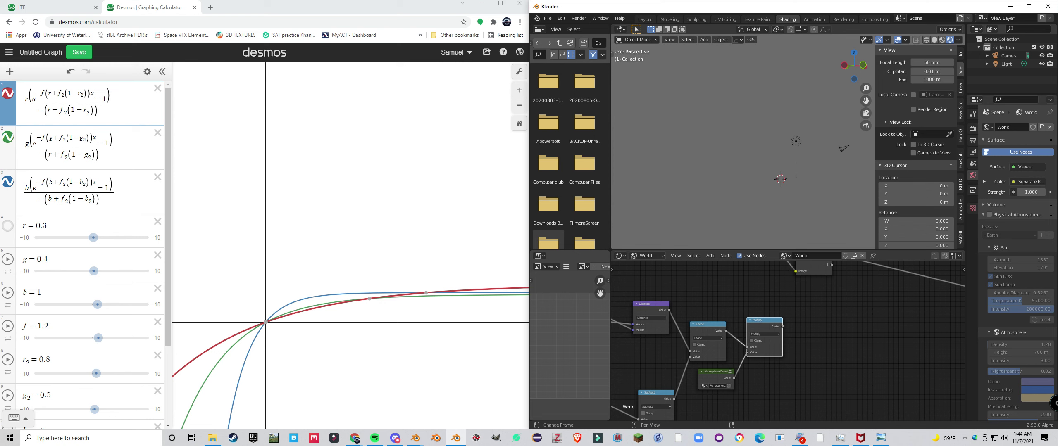
scroll(669, 287, "down", 2)
scroll(898, 392, "up", 3)
- Duplicate the Multiply node further along the chain and feed it with the first Multiply's output
left_click(851, 363)
left_click(711, 296)
left_click_drag(712, 297, 805, 350)
key("shift+d")
left_click(803, 299)
scroll(787, 330, "down", 2)
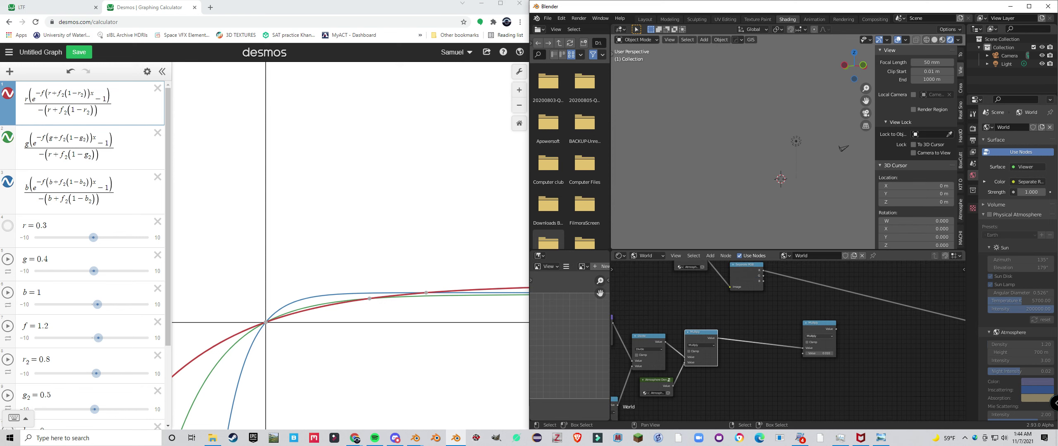
- Duplicate a Multiply node, set it to Add and feed its first input from Separate RGB's R channel
key("shift+d")
left_click(780, 313)
mouse_move(780, 313)
left_mouse_down()
mouse_move(767, 329)
mouse_move(873, 359)
mouse_move(795, 321)
left_mouse_up()
left_click_drag(752, 287, 788, 346)
scroll(788, 346, "up", 2)
left_click(759, 308)
left_click(758, 322)
left_click(757, 337)
left_click_drag(761, 309, 776, 311)
scroll(783, 345, "down", 3)
left_click_drag(783, 345, 883, 386)
- Duplicate the Add node beneath the Atmosphere Color group and switch the copy's type to a Value input node
scroll(883, 387, "up", 2)
left_click(734, 300)
left_click_drag(733, 374, 705, 316)
left_click(690, 365)
key("shift+d")
left_click(704, 269)
scroll(705, 317, "up", 3)
key("shift+s")
mouse_move(703, 366)
left_click(739, 316)
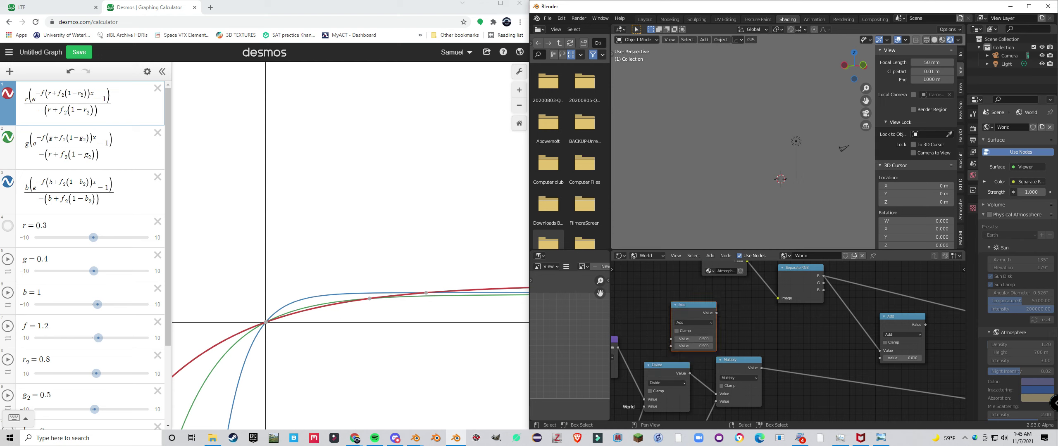
key("shift+s")
mouse_move(661, 250)
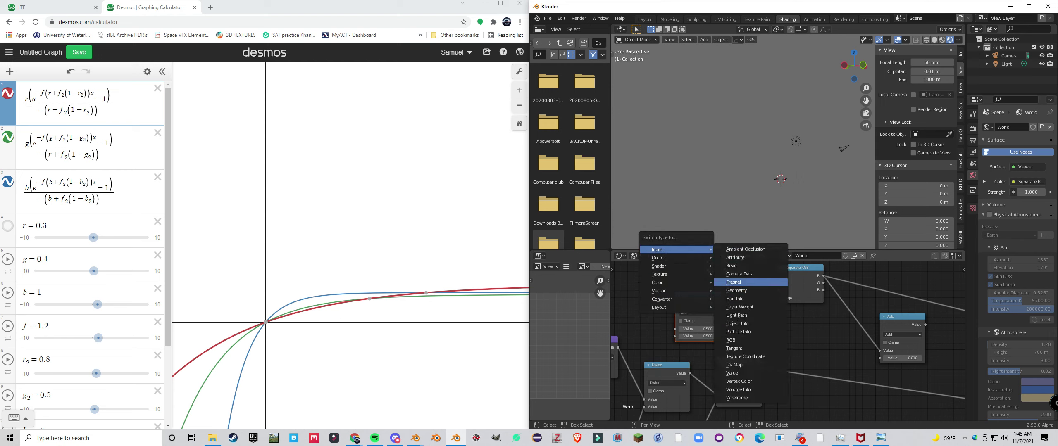
left_click(732, 373)
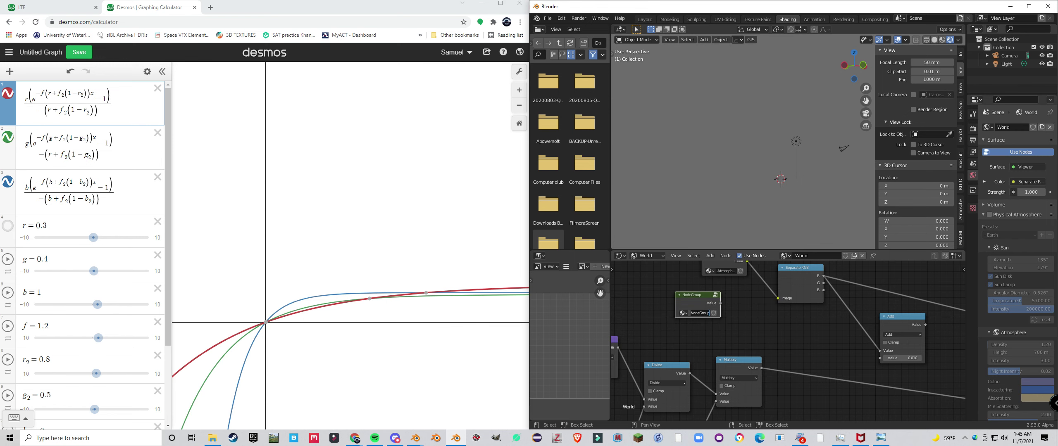
- Name the grouped value node for the absorption factor and link it to the Add node's second input
type("A")
key("Return")
left_click_drag(720, 303, 879, 357)
scroll(879, 358, "down", 1)
- Add an RGB node grouped as Absorption Color and arrange it below the absorption value group
key("shift+a")
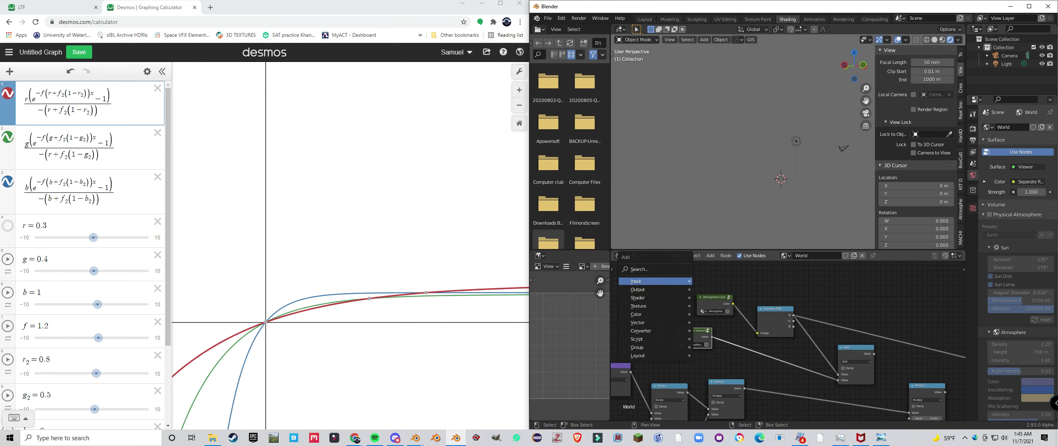
mouse_move(661, 281)
left_click(732, 218)
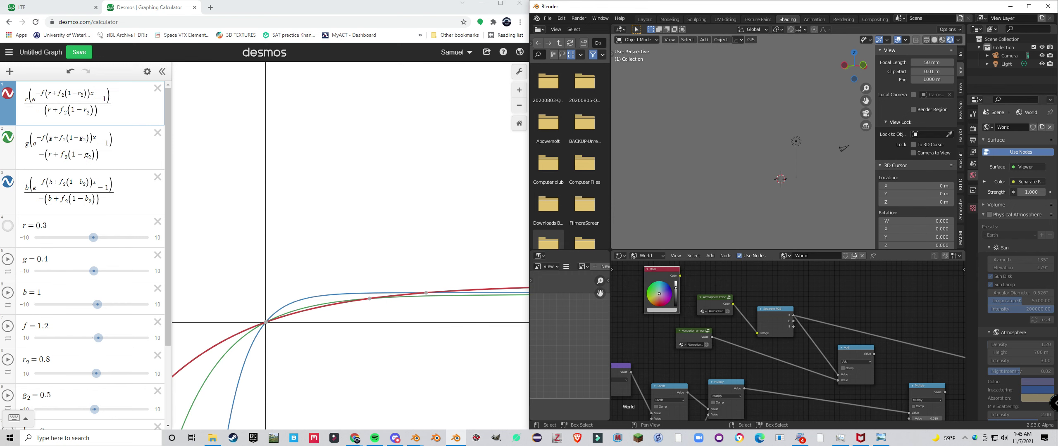
key("ctrl+g")
key("Tab")
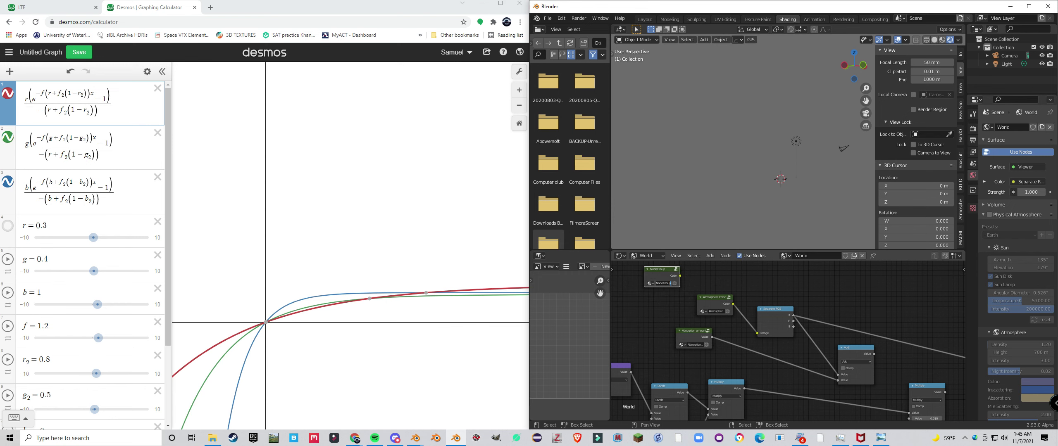
type("Ab")
key("Return")
left_click_drag(702, 331, 681, 331)
left_click_drag(639, 270, 661, 300)
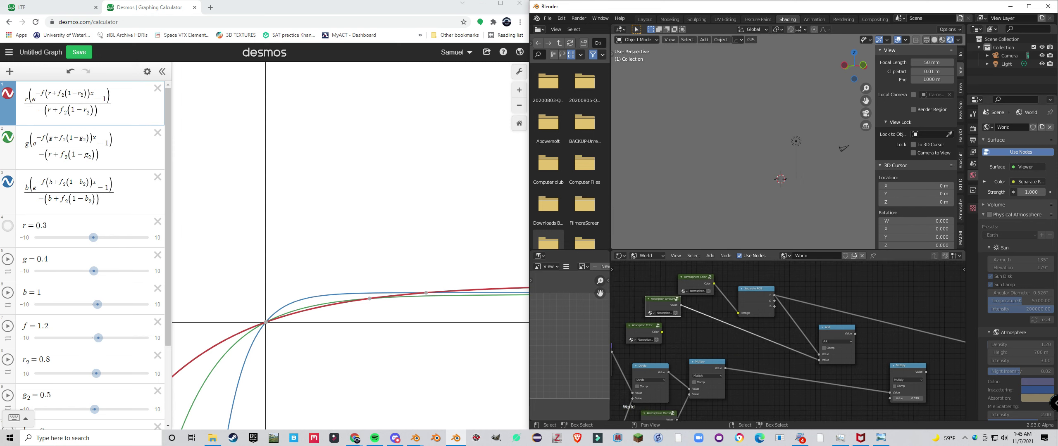
- Insert a duplicated math node set to Multiply between the absorption value group and the Add node
left_click(835, 327)
key("shift+d")
left_click(760, 323)
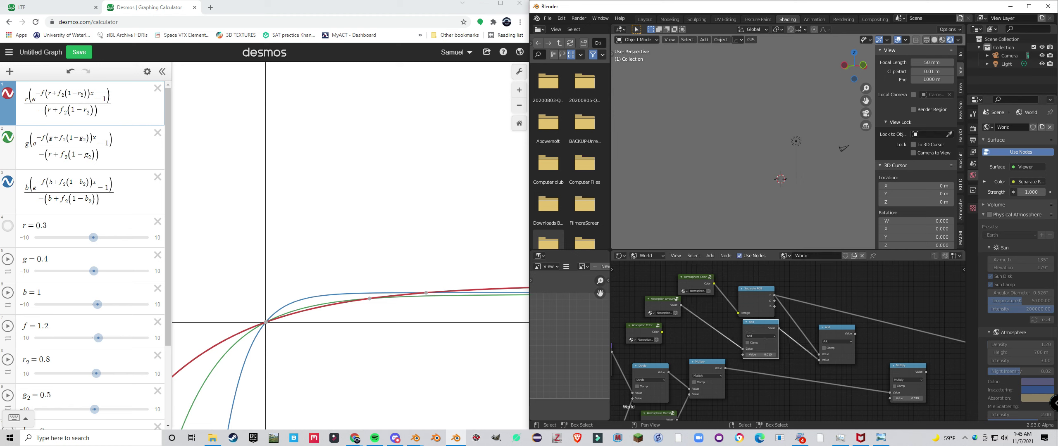
left_click(760, 336)
left_click(752, 361)
left_click_drag(752, 362, 783, 376)
left_click_drag(786, 316, 802, 284)
left_click_drag(692, 320, 703, 248)
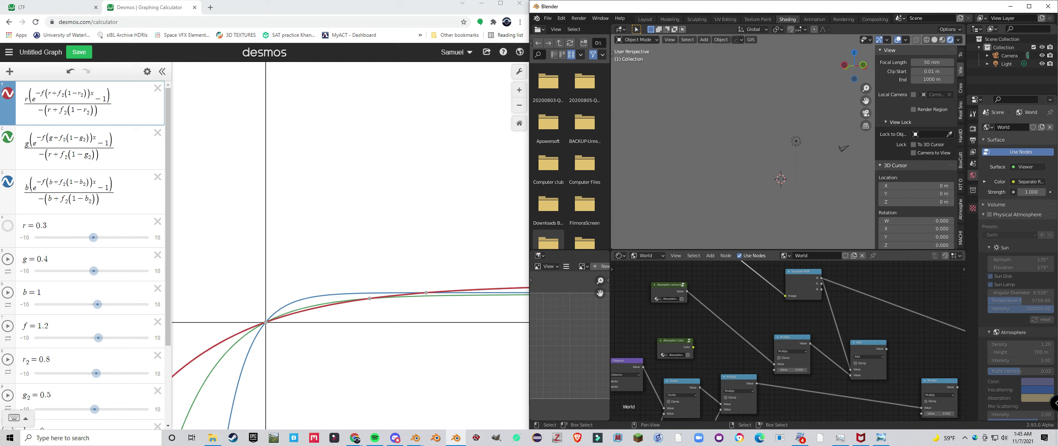
left_click_drag(777, 371, 783, 344)
- Duplicate the Multiply node as a Subtract node with first value 1 and feed Absorption Color into its second input
scroll(783, 344, "up", 3)
left_click(801, 305)
left_click_drag(801, 305, 801, 269)
key("shift+d")
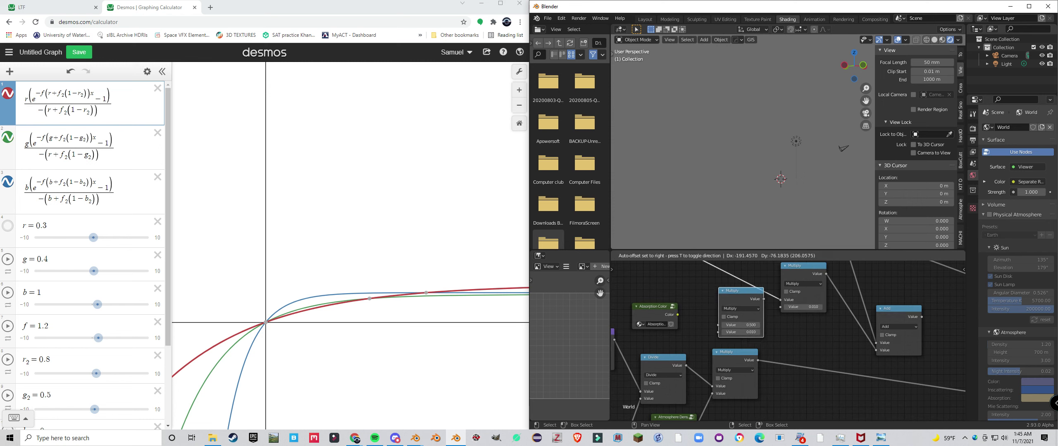
left_click(728, 296)
left_click(729, 310)
left_click(730, 329)
left_click(729, 310)
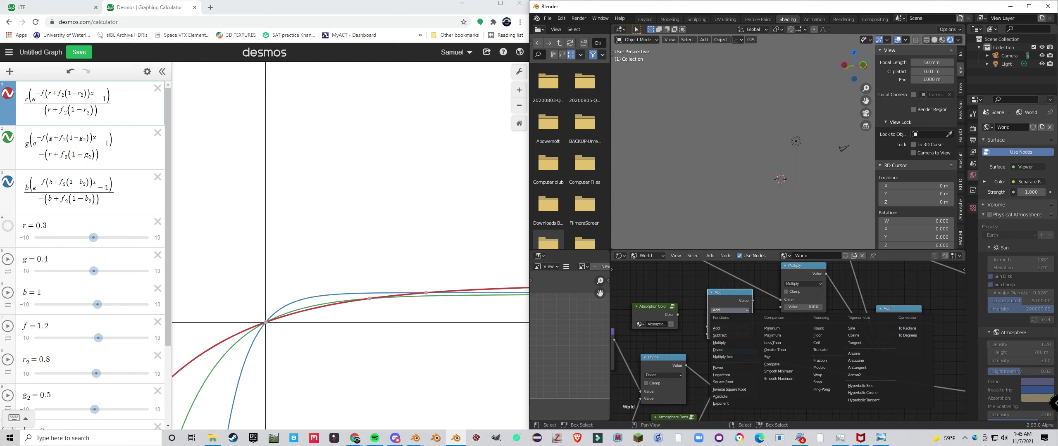
left_click(730, 335)
left_click(731, 326)
type("1")
key("Return")
left_click_drag(655, 308, 706, 358)
- Insert a duplicated Separate RGB node after Absorption Color and link the Subtract node's output into the absorption Multiply
scroll(636, 289, "down", 5)
left_click(846, 307)
key("shift+d")
left_click(731, 344)
scroll(773, 368, "down", 2)
scroll(705, 351, "up", 5)
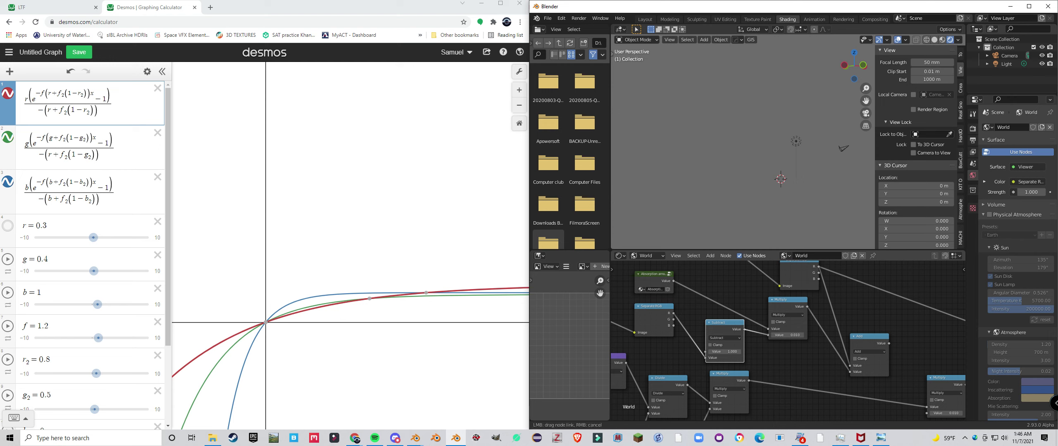
- Move the last Multiply node closer to the Add node and link the Add output to its second input
scroll(787, 341, "down", 2)
left_click_drag(903, 372, 792, 341)
scroll(791, 340, "up", 4)
left_click(791, 341)
key("h")
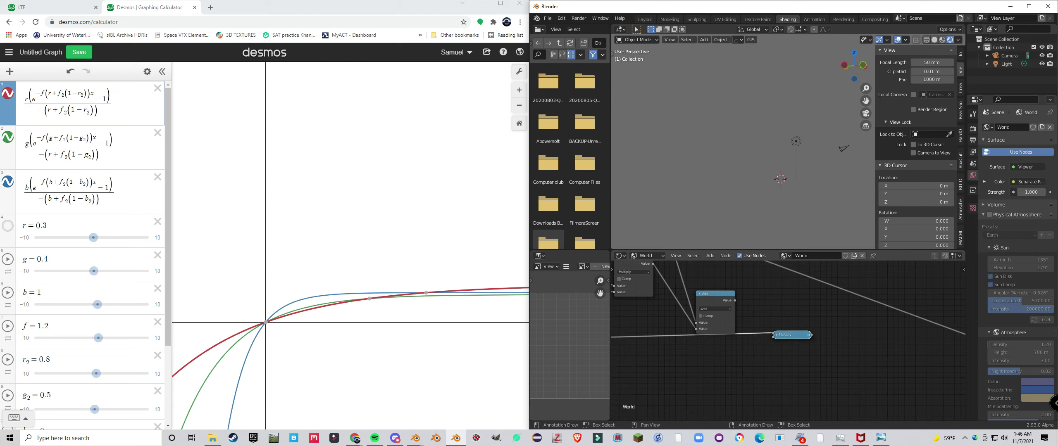
key("h")
left_click_drag(734, 300, 773, 370)
scroll(792, 362, "down", 5)
scroll(793, 362, "up", 2)
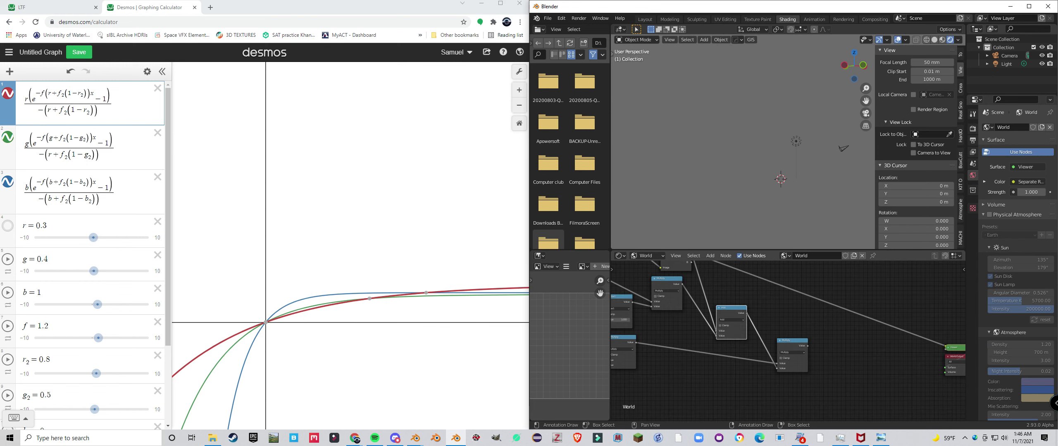
- Duplicate the last Multiply node further along the chain and link the original's output to the copy's second input
left_click(792, 345)
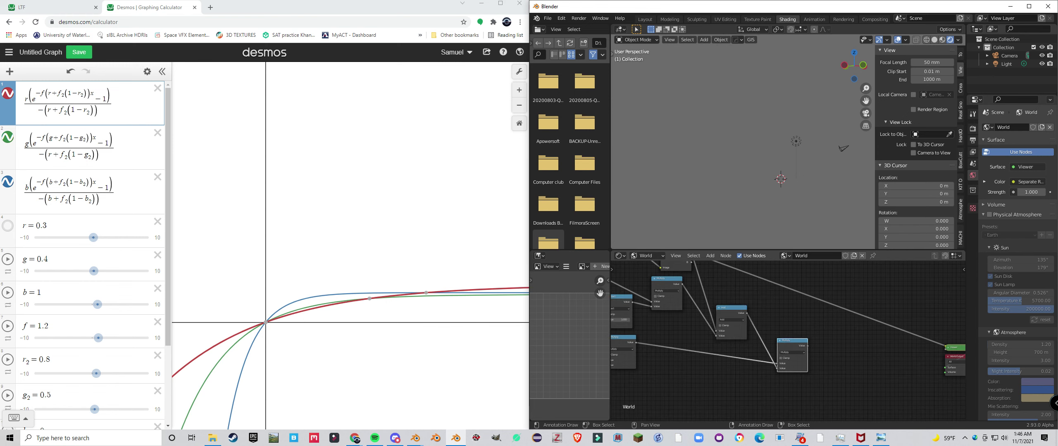
scroll(789, 349, "down", 3)
left_click_drag(790, 350, 828, 347)
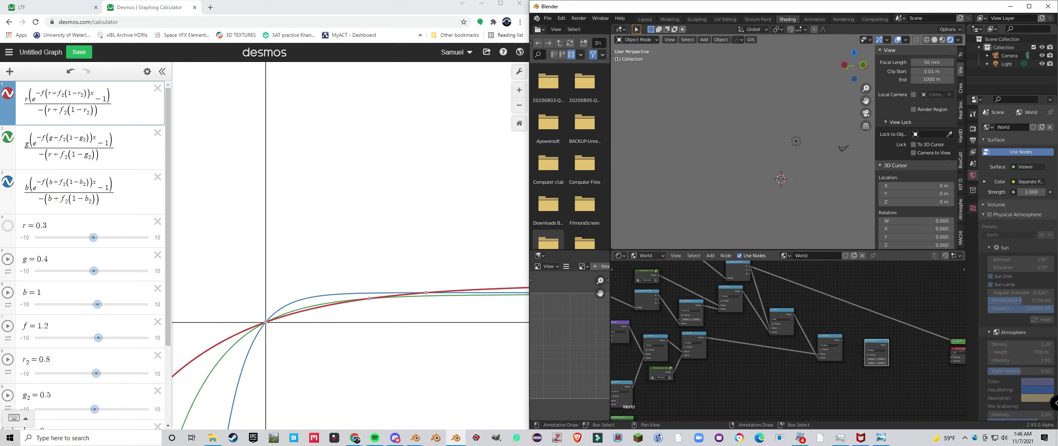
scroll(851, 357, "up", 3)
left_click_drag(756, 318, 794, 369)
- Change the duplicated math node to Power and set its base to 2.718
scroll(787, 341, "down", 2)
scroll(800, 348, "up", 4)
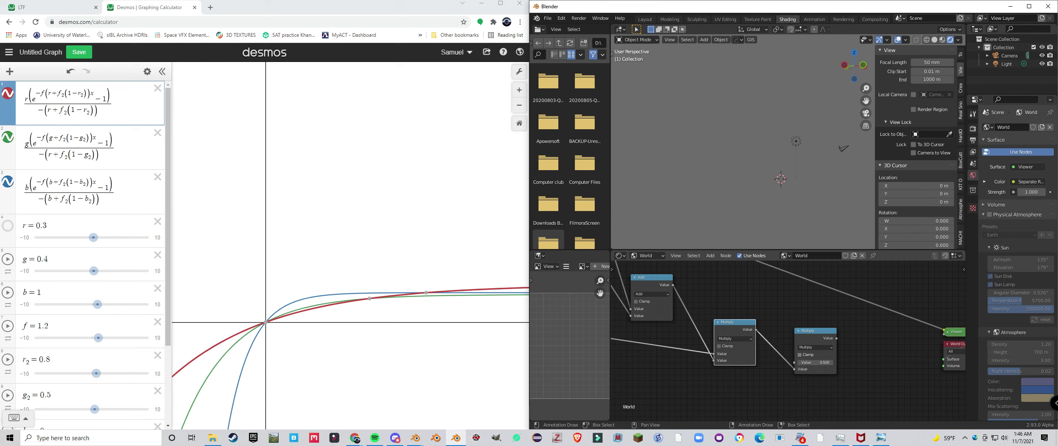
left_click(815, 347)
left_click(805, 307)
scroll(805, 307, "down", 1)
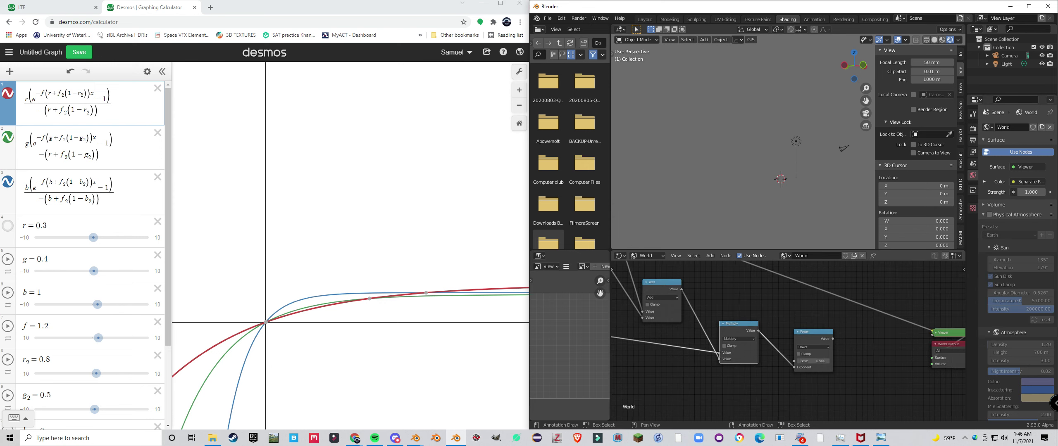
left_click(812, 361)
key("Return")
scroll(780, 337, "up", 1)
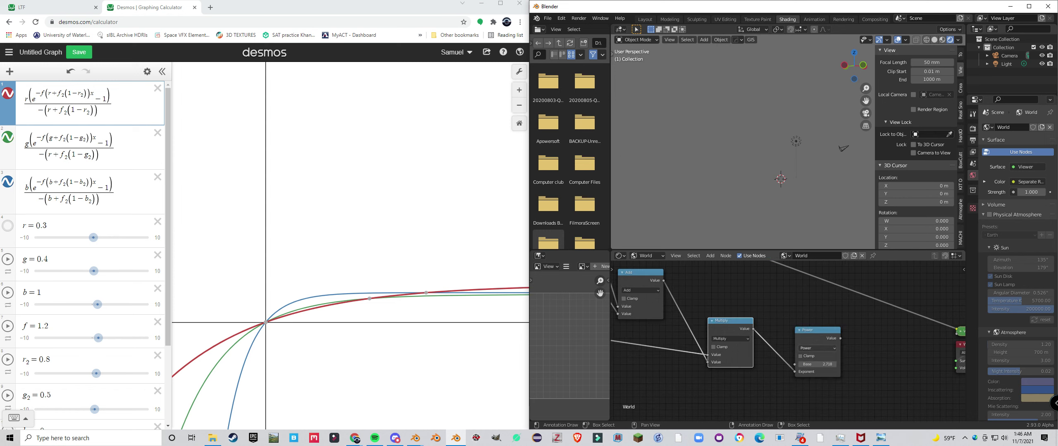
- Insert a duplicated math node between the last Multiply and Power, change it to Multiply and set its second value
key("shift+d")
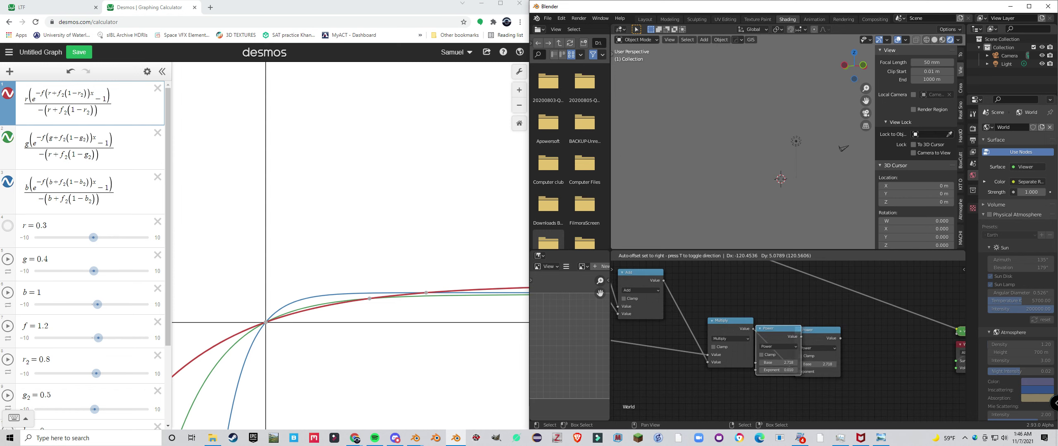
left_click(797, 369)
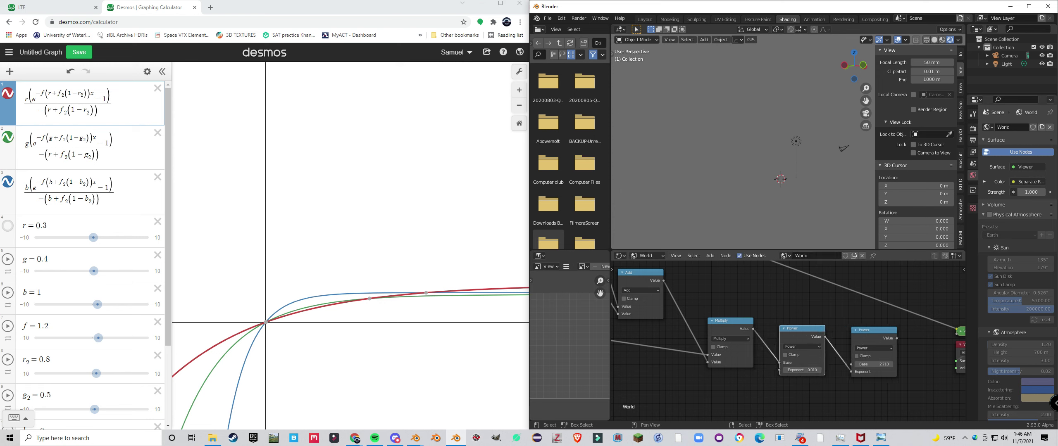
left_click(802, 347)
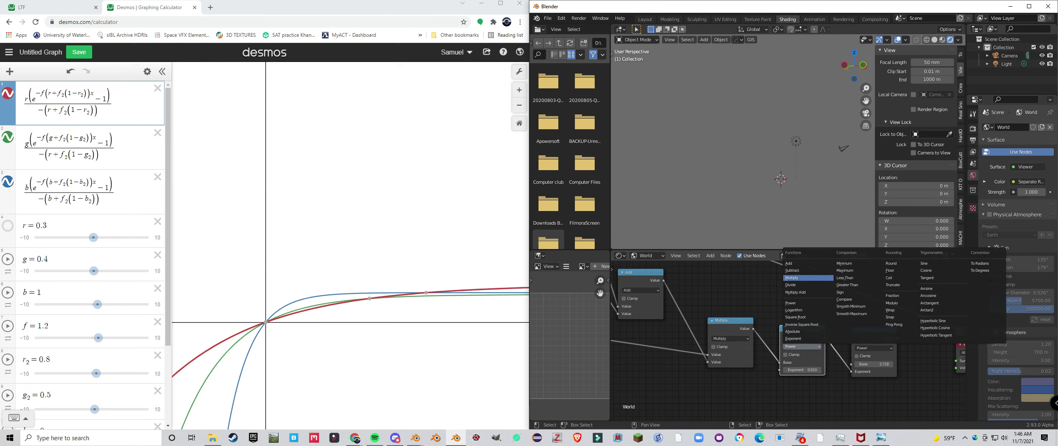
left_click(791, 278)
left_click(802, 370)
key("Return")
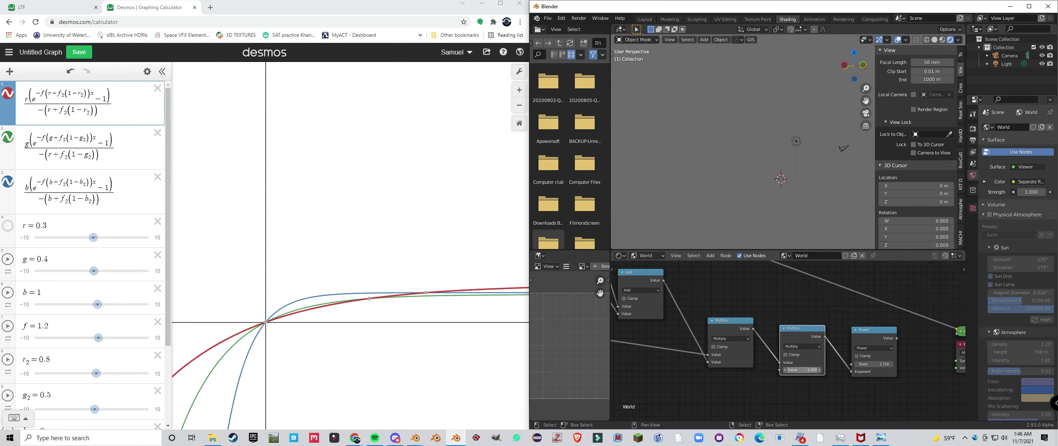
- Move the Viewer and World Output nodes further along to make room after the Power node
scroll(818, 343, "down", 1)
left_click_drag(841, 341, 790, 339)
scroll(791, 337, "up", 1)
left_click(815, 336)
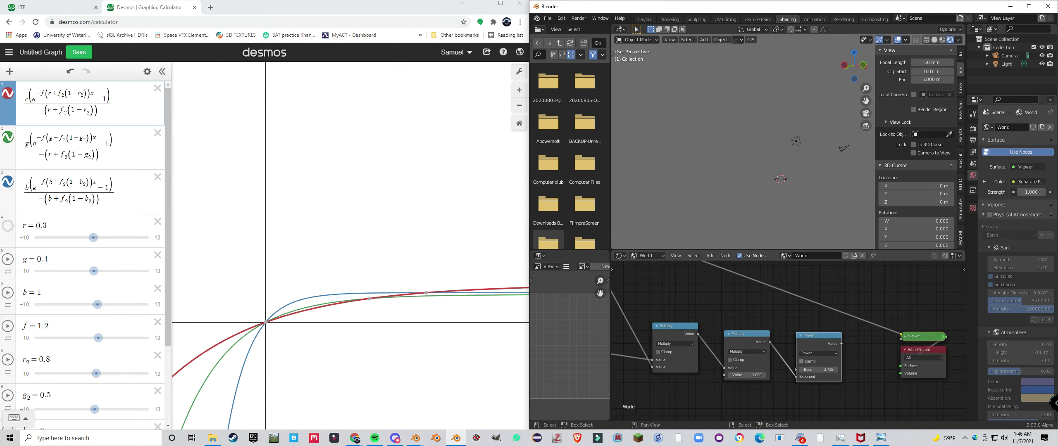
scroll(783, 342, "down", 6)
left_click_drag(806, 349, 726, 345)
left_click_drag(762, 321, 799, 348)
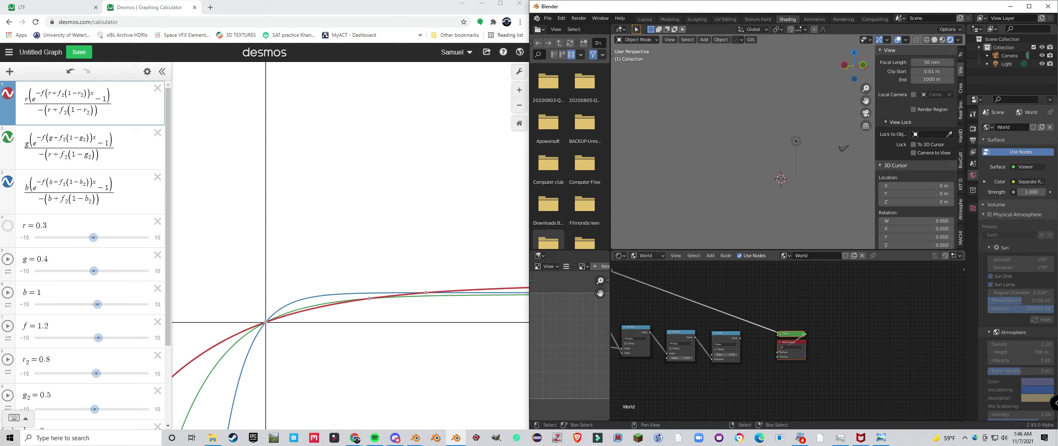
key("g")
left_click(866, 339)
- Duplicate the Power node after itself, change the copy to Subtract with a value of 1, and feed it the Power output
scroll(865, 339, "down", 4)
left_click_drag(865, 339, 880, 328)
scroll(798, 336, "up", 1)
mouse_move(798, 336)
left_mouse_down()
mouse_move(776, 343)
mouse_move(767, 334)
mouse_move(782, 345)
left_mouse_up()
scroll(776, 343, "up", 2)
left_click(746, 332)
key("shift+d")
left_click(799, 327)
left_click(799, 333)
left_click(789, 345)
left_click(799, 333)
left_click(793, 351)
left_click(799, 350)
type("1")
key("Return")
- Duplicate the final Subtract node after itself and change the copy to Multiply
left_click(799, 326)
key("shift+d")
left_click(828, 326)
mouse_move(829, 326)
left_mouse_down()
mouse_move(799, 335)
mouse_move(821, 324)
left_mouse_up()
scroll(798, 336, "up", 4)
left_click(825, 340)
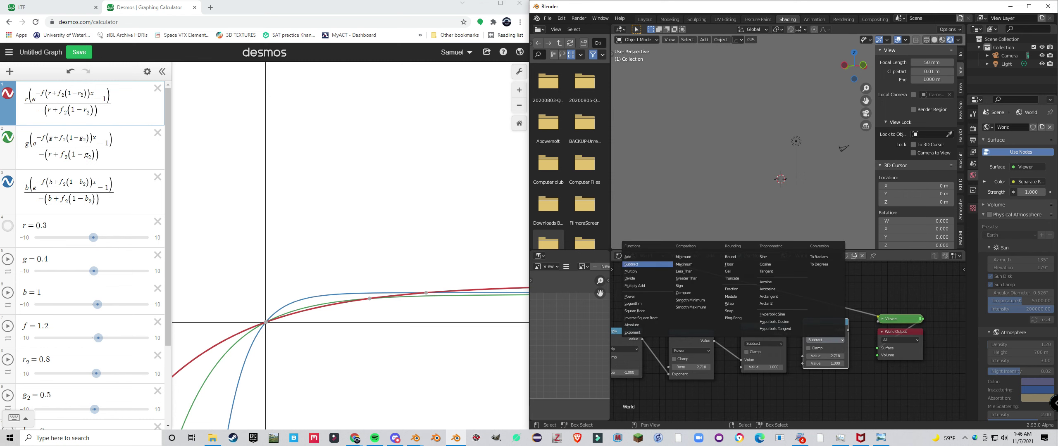
left_click(644, 271)
- Link the Subtract output and the atmosphere color's red channel into the two inputs of the final Multiply
left_click(768, 327)
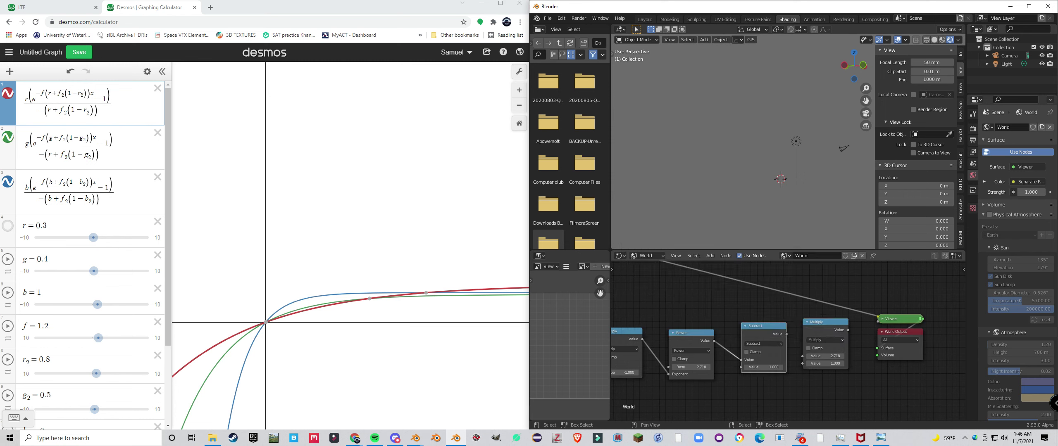
left_click_drag(786, 334, 803, 355)
scroll(956, 378, "down", 2)
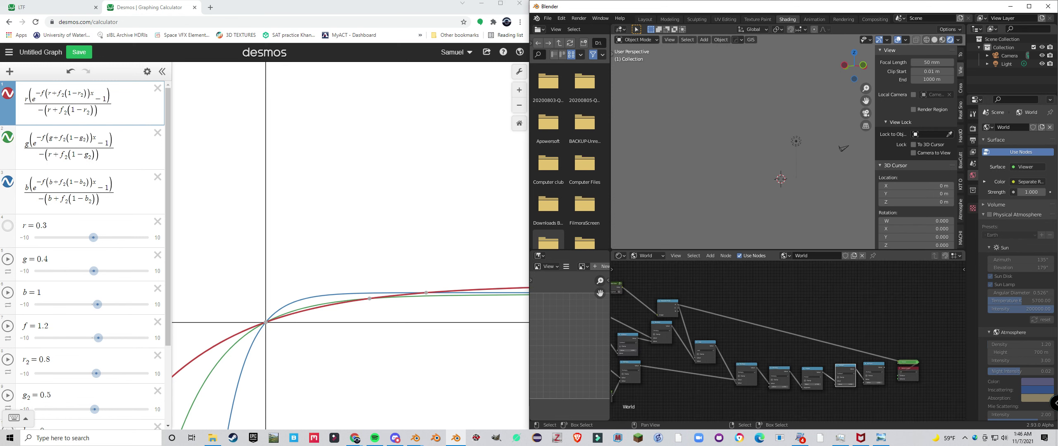
scroll(955, 378, "down", 2)
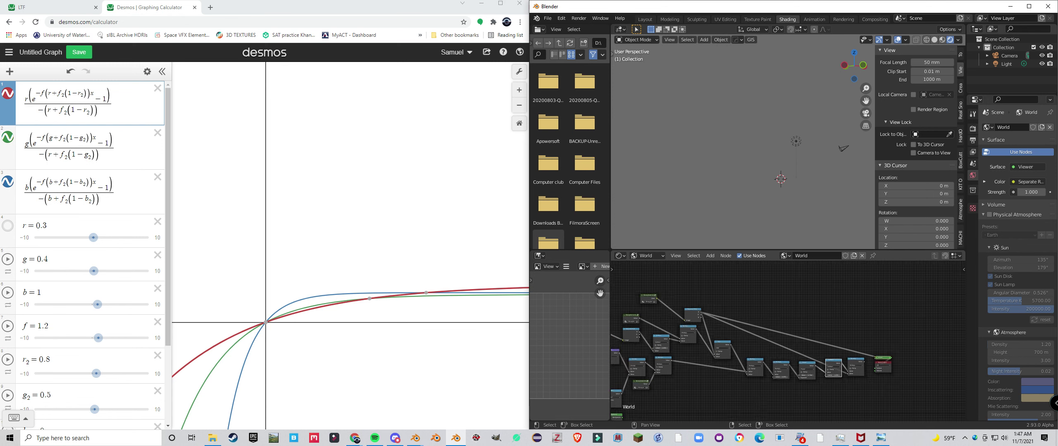
scroll(959, 380, "up", 4)
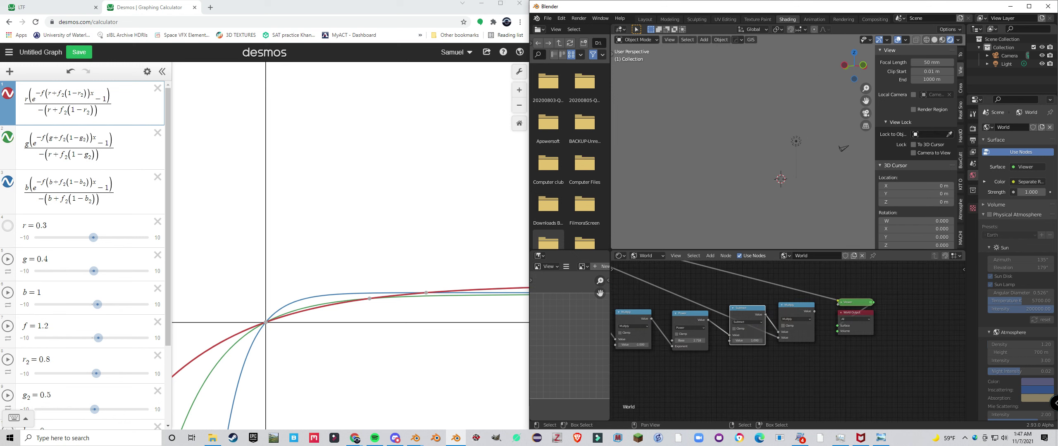
- Examine the (1−r₂) term in the red Desmos expression and compare it with the absorption nodes
scroll(946, 337, "down", 2)
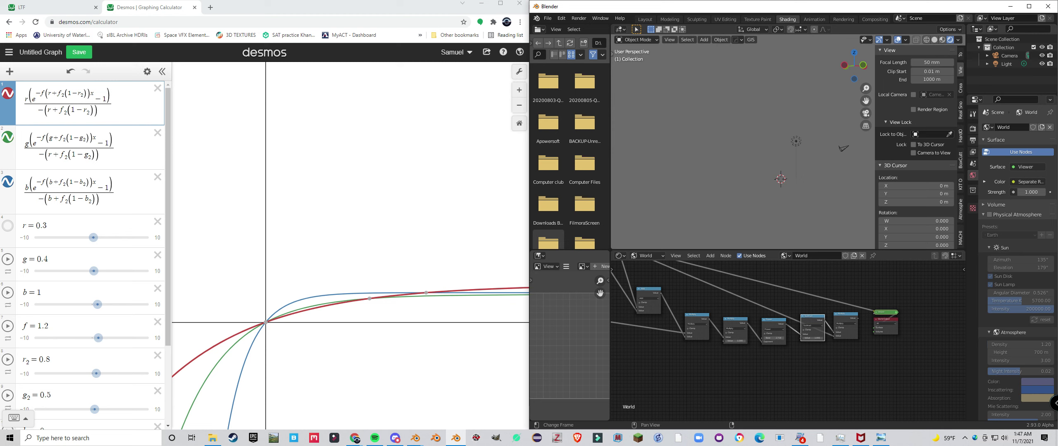
left_click_drag(64, 94, 86, 94)
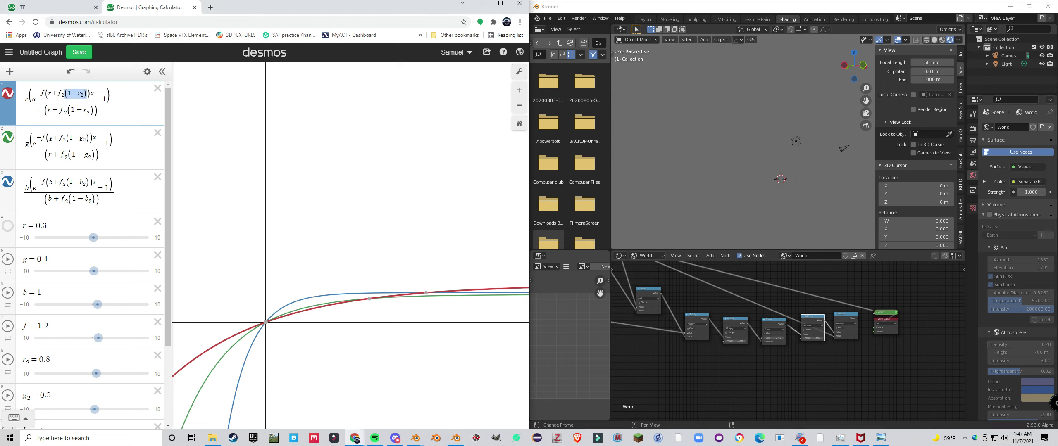
key("shift+Left")
left_click(671, 296)
left_click_drag(661, 293, 837, 336)
scroll(740, 322, "up", 3)
scroll(765, 337, "down", 1)
left_click_drag(764, 337, 784, 340)
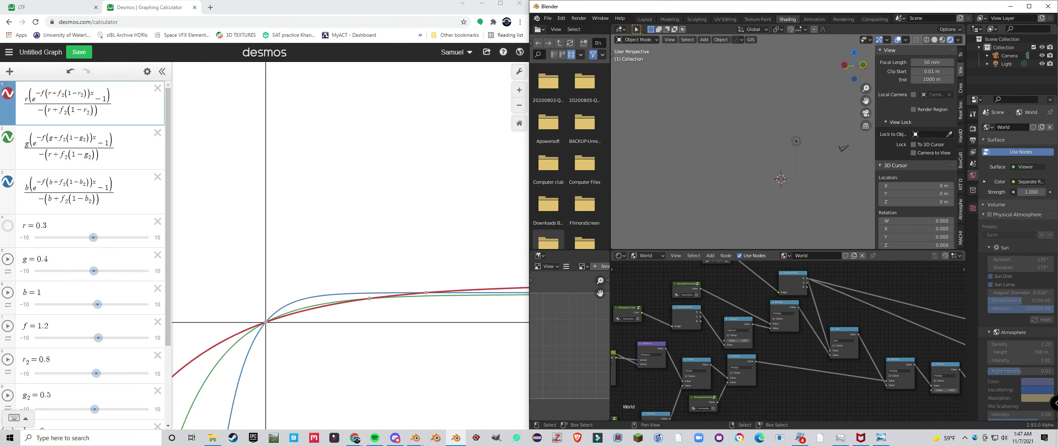
left_click_drag(788, 341, 767, 345)
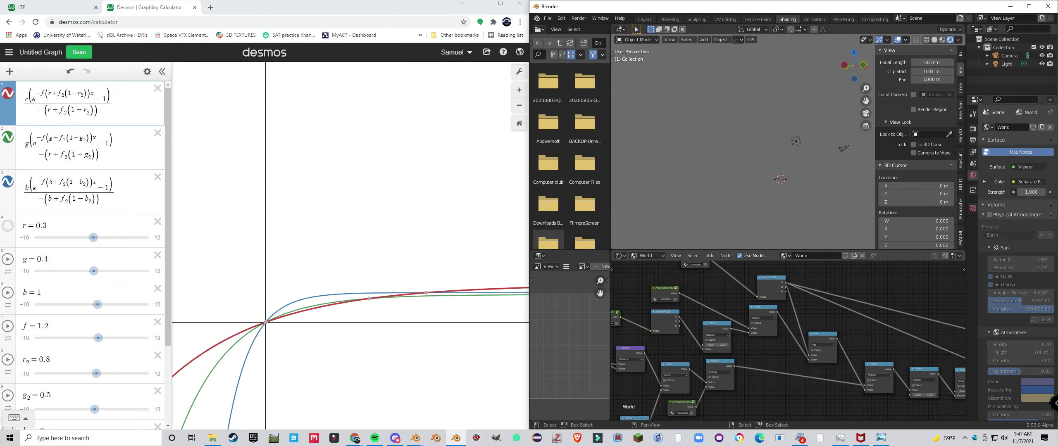
- Move the Viewer and World Output nodes further away from the final Multiply
scroll(788, 341, "down", 2)
left_click_drag(788, 340, 698, 308)
left_click_drag(921, 337, 802, 341)
scroll(864, 333, "up", 2)
left_click(868, 332)
left_click_drag(812, 311, 841, 354)
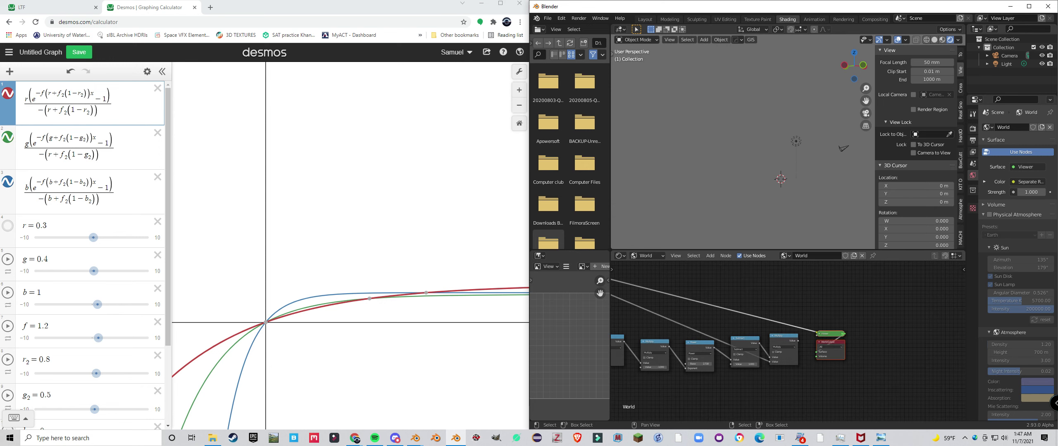
key("g")
left_click(940, 333)
- Duplicate the final Multiply, change the copy to Divide, and link the Multiply output to its first input
left_click(784, 340)
key("shift+d")
left_click(822, 335)
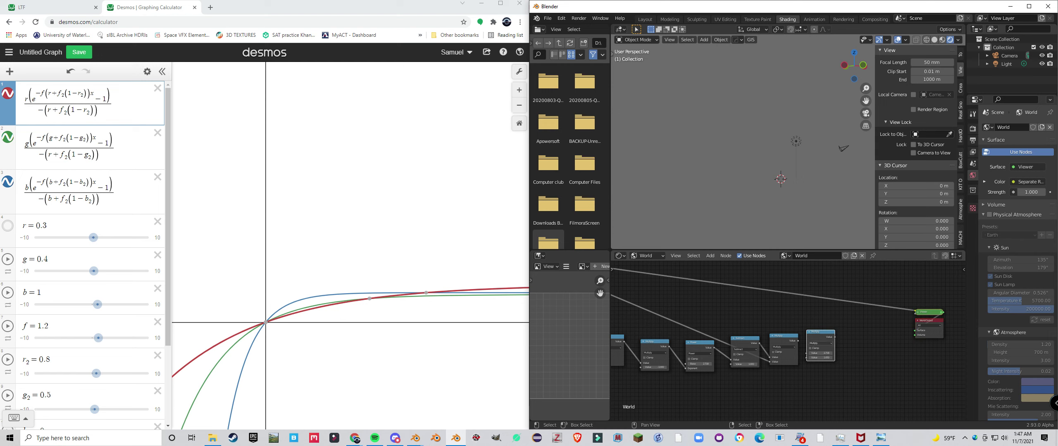
left_click(820, 343)
left_click(820, 368)
left_click_drag(797, 341, 807, 354)
- Link the Add node's output to the second input of the Divide node
scroll(785, 345, "down", 4)
left_click_drag(661, 306, 761, 320)
scroll(740, 316, "up", 2)
scroll(764, 322, "down", 1)
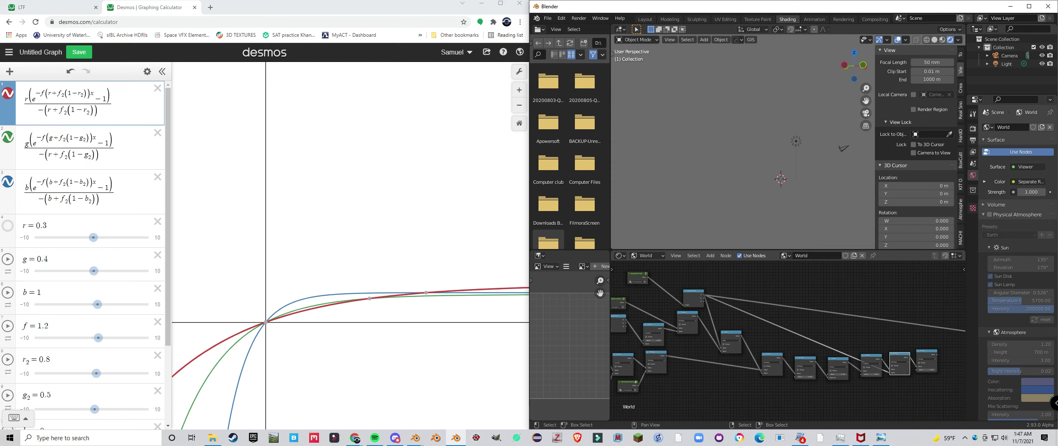
left_click(688, 318)
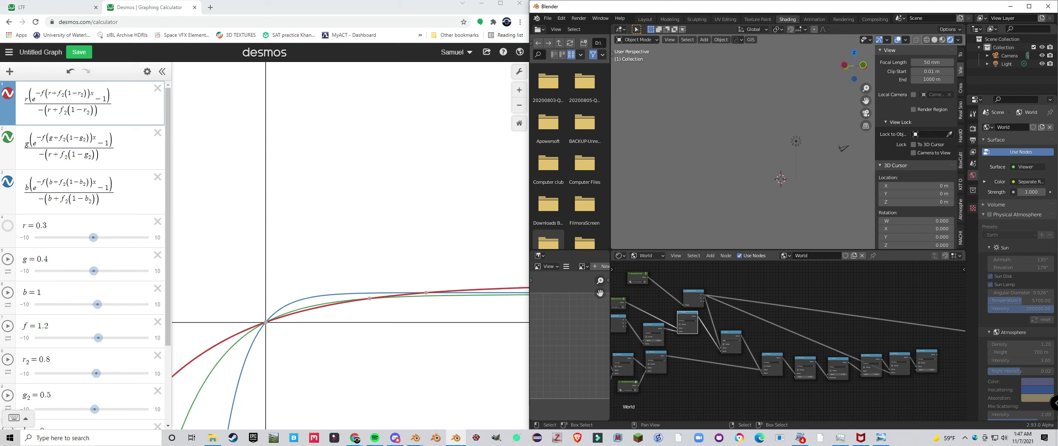
left_click_drag(742, 336, 860, 355)
scroll(768, 343, "down", 4)
left_click_drag(719, 337, 851, 352)
scroll(798, 349, "up", 7)
scroll(806, 363, "down", 2)
- Select the color, absorption and falloff nodes through Divide and move them together away from the distance nodes
left_click_drag(681, 281, 794, 362)
left_click(794, 362, "shift")
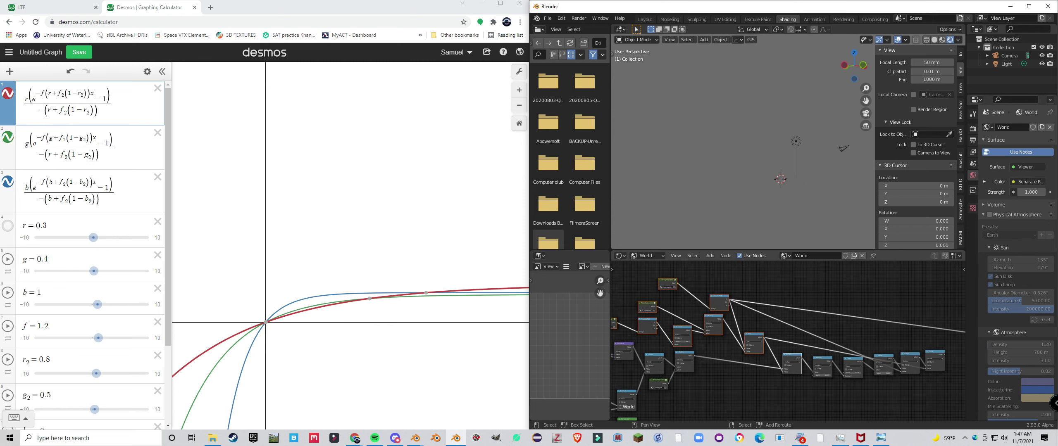
left_click(910, 362, "shift")
left_click(935, 359, "shift")
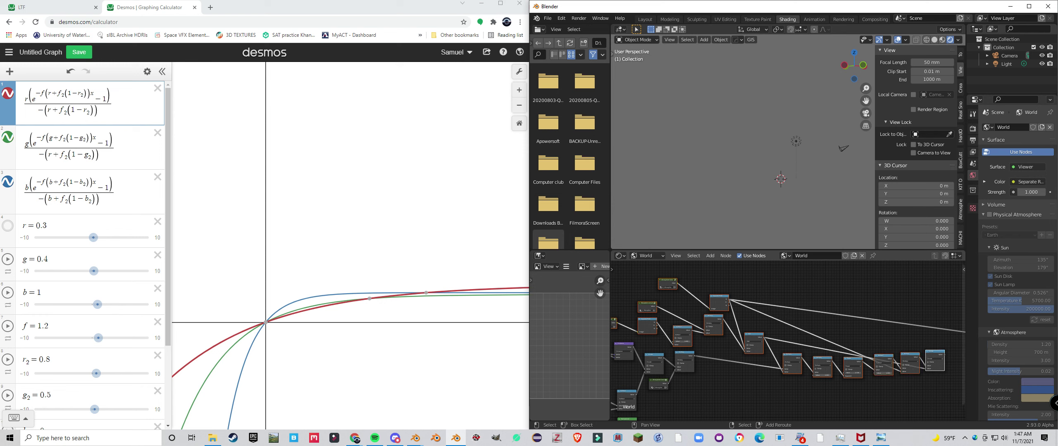
key("g")
left_click(961, 346)
- Move the World Output node clear of the Divide node at the end of the chain
left_click_drag(960, 346, 779, 350)
scroll(779, 349, "up", 5)
left_click(779, 350)
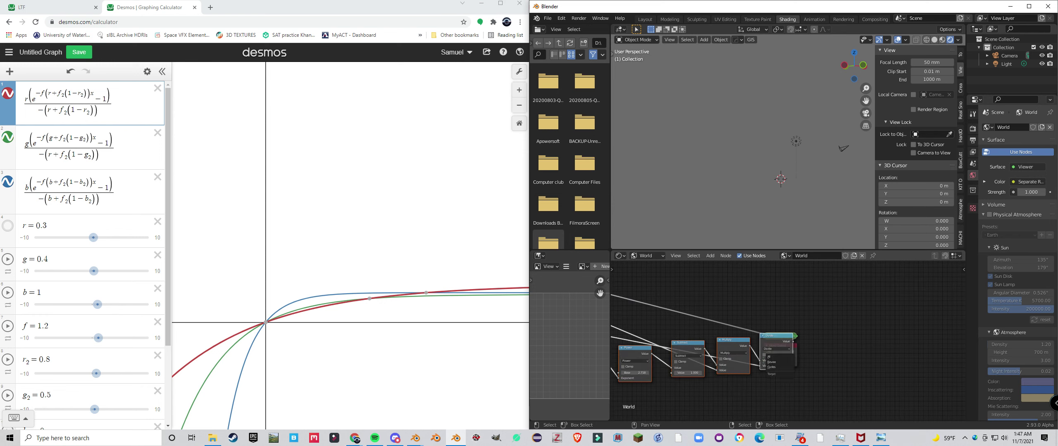
left_click(795, 352)
key("g")
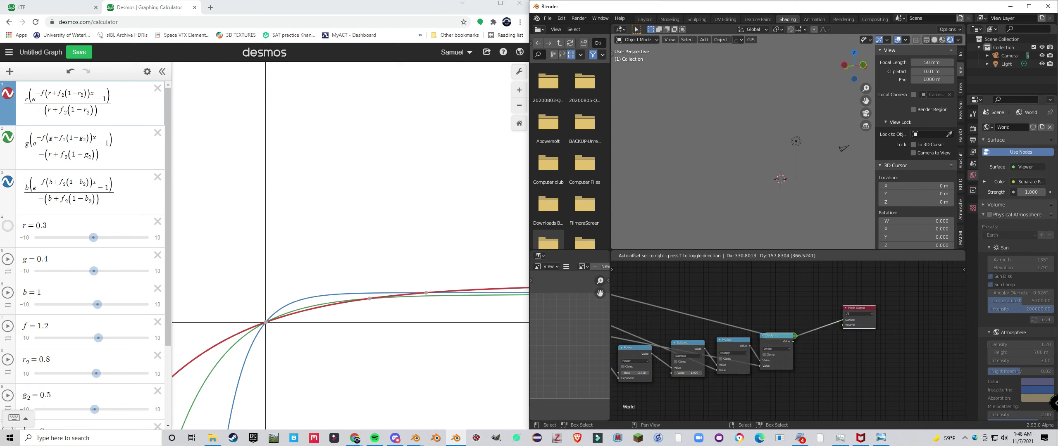
left_click(902, 307)
- Move the Viewer node clear of the Divide node, closer to World Output
scroll(797, 324, "down", 3)
scroll(855, 298, "up", 3)
left_click(785, 359)
left_click(788, 352)
left_click(785, 358)
key("g")
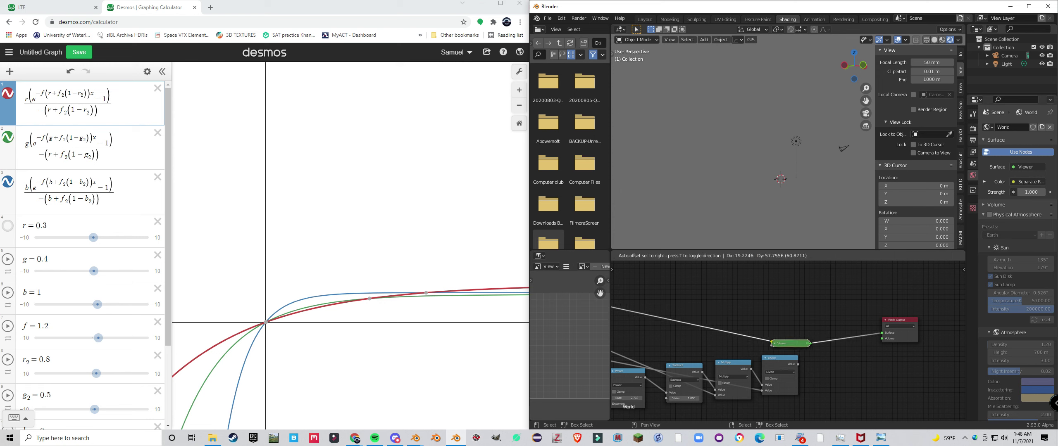
left_click(861, 283)
- Duplicate the whole red-channel falloff chain and place the copy below the original
scroll(810, 331, "down", 5)
left_click_drag(810, 330, 882, 334)
scroll(859, 316, "down", 2)
scroll(682, 313, "up", 4)
left_click_drag(682, 312, 643, 347)
scroll(643, 346, "down", 1)
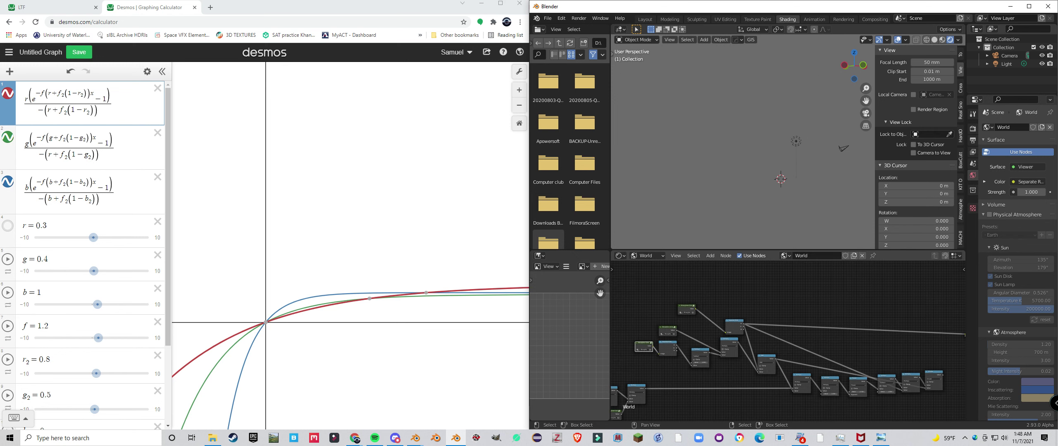
left_click_drag(644, 290, 797, 322)
left_click_drag(651, 293, 944, 409)
scroll(788, 340, "down", 2)
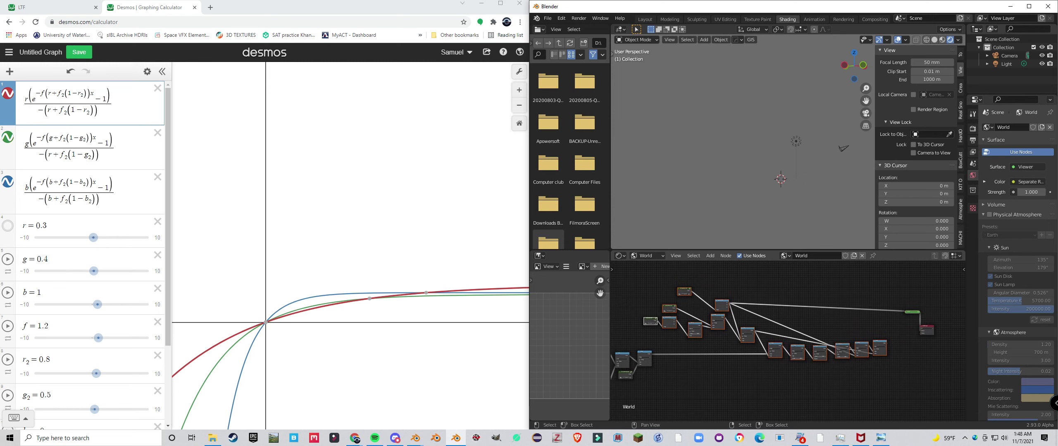
key("shift+d")
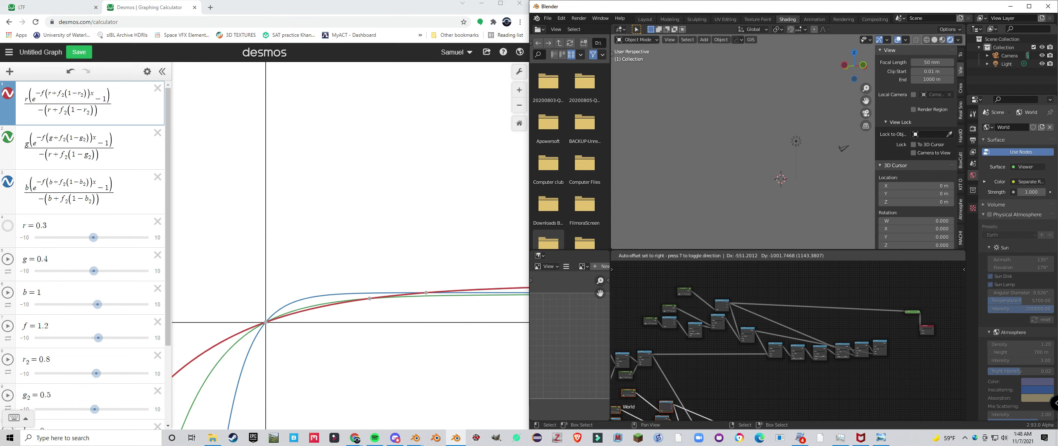
left_click(739, 384)
- Reposition the copied falloff chain beside the distance nodes, clear of the original chain
left_click_drag(739, 384, 829, 304)
scroll(735, 292, "up", 1)
key("g")
double_click(753, 339)
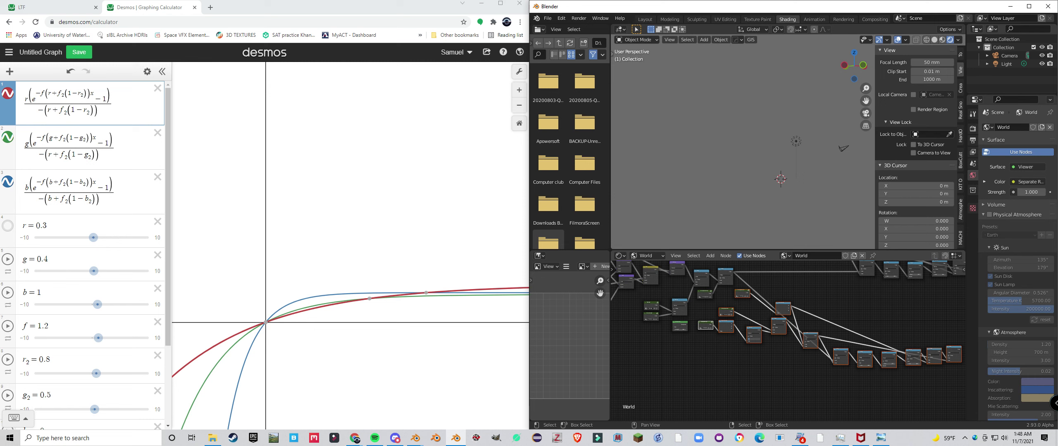
- Relink the copied chain's Add and final Multiply to the green output of its atmosphere color Separate RGB node
scroll(754, 336, "up", 4)
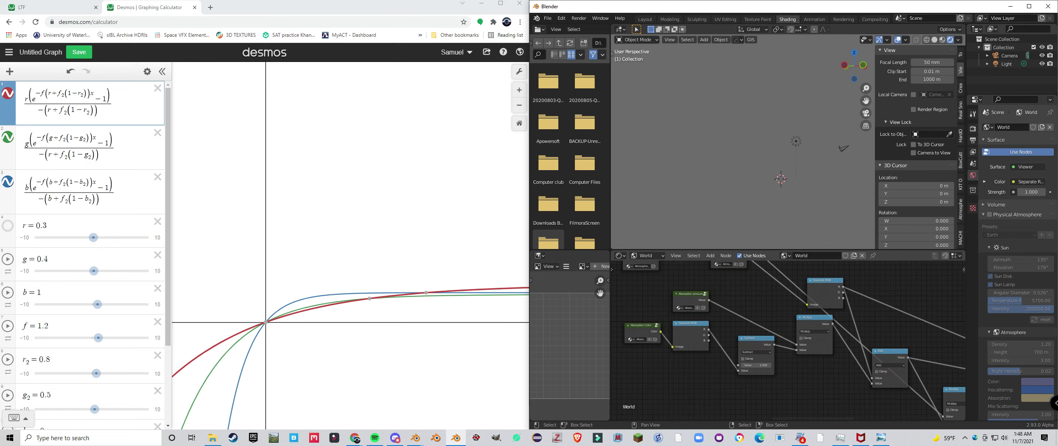
scroll(795, 343, "down", 1)
left_click_drag(715, 335, 636, 349)
scroll(768, 355, "down", 2)
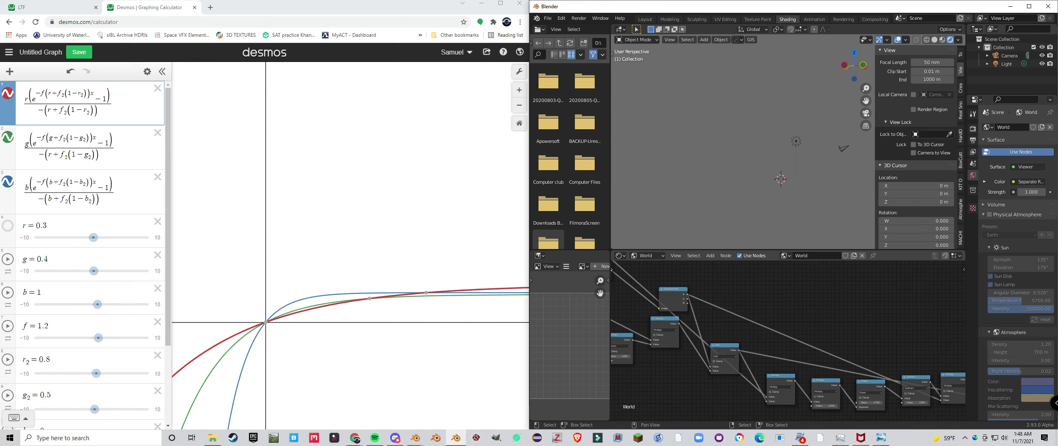
left_click_drag(687, 294, 938, 400)
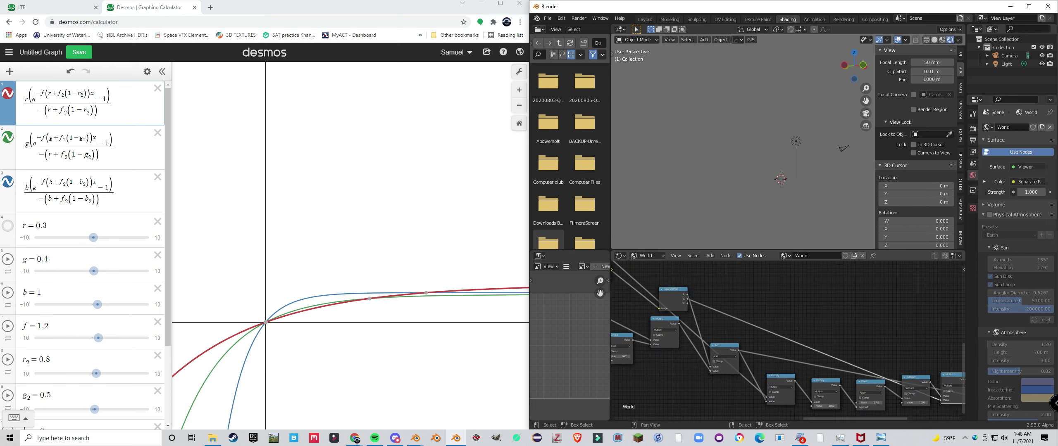
left_click_drag(687, 298, 709, 367)
- Duplicate the original falloff chain again and place this second copy below the green chain
scroll(710, 367, "down", 5)
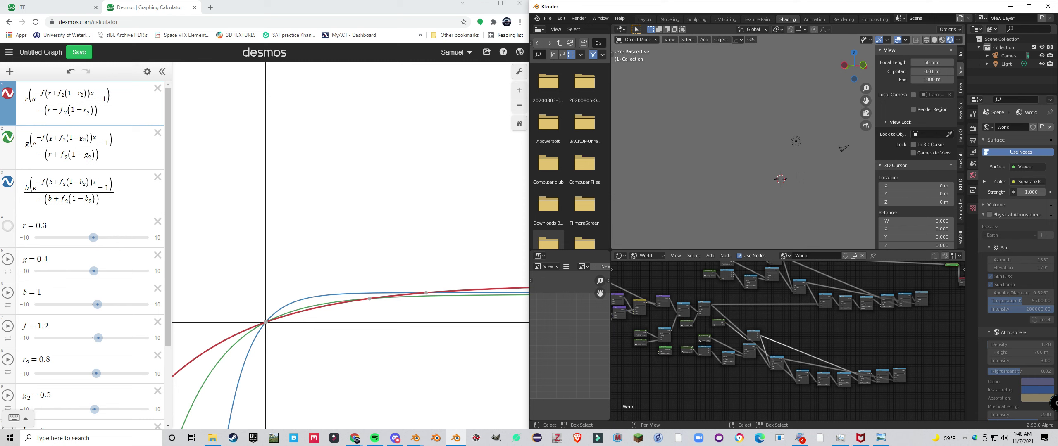
scroll(723, 356, "down", 2)
left_click_drag(723, 356, 703, 392)
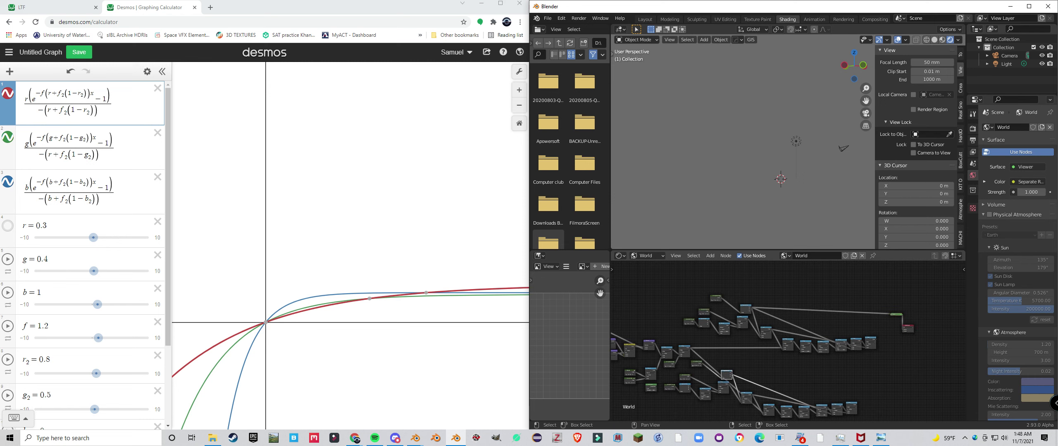
left_click_drag(693, 281, 872, 350)
scroll(781, 332, "down", 3)
left_click_drag(781, 331, 784, 303)
key("shift+d")
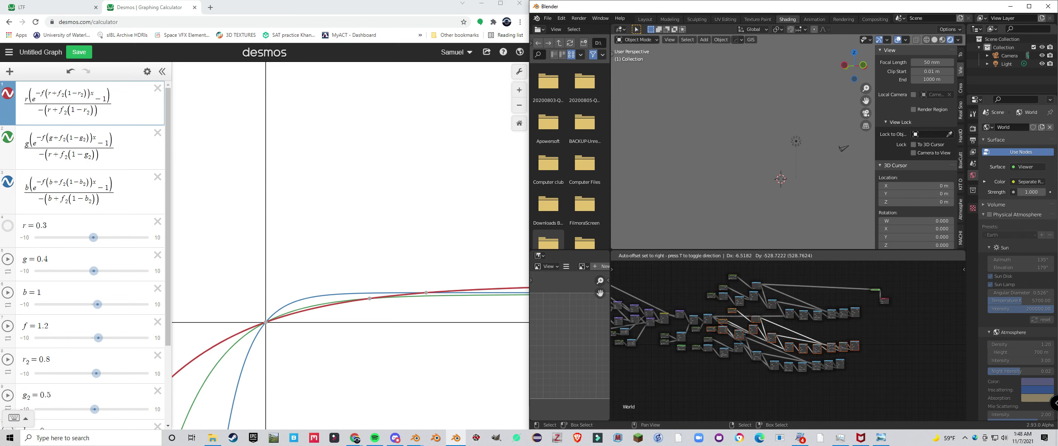
left_click(765, 396)
- Relink the second copied falloff chain to the blue output of its atmosphere color Separate RGB node
scroll(781, 363, "up", 3)
left_click_drag(765, 397, 823, 389)
scroll(855, 351, "up", 1)
left_click(851, 351)
left_click_drag(847, 360, 789, 327)
scroll(784, 333, "up", 2)
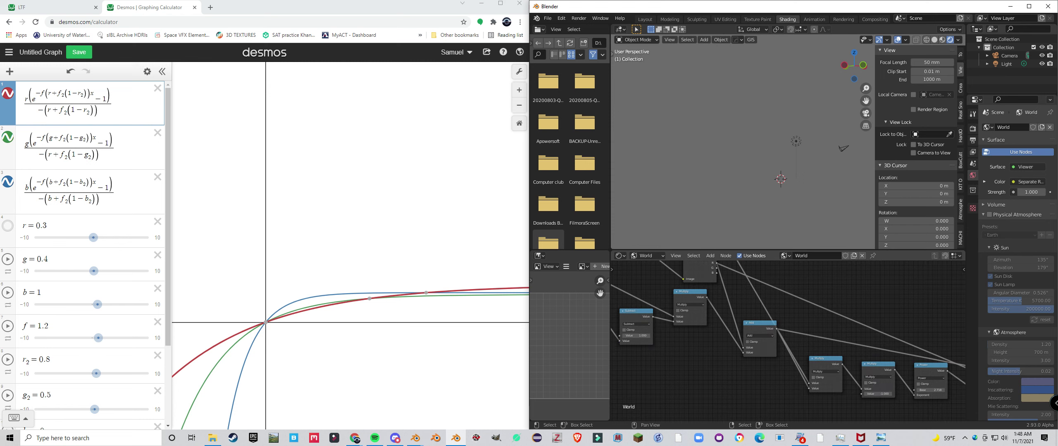
left_click_drag(716, 273, 704, 344)
scroll(748, 344, "down", 2)
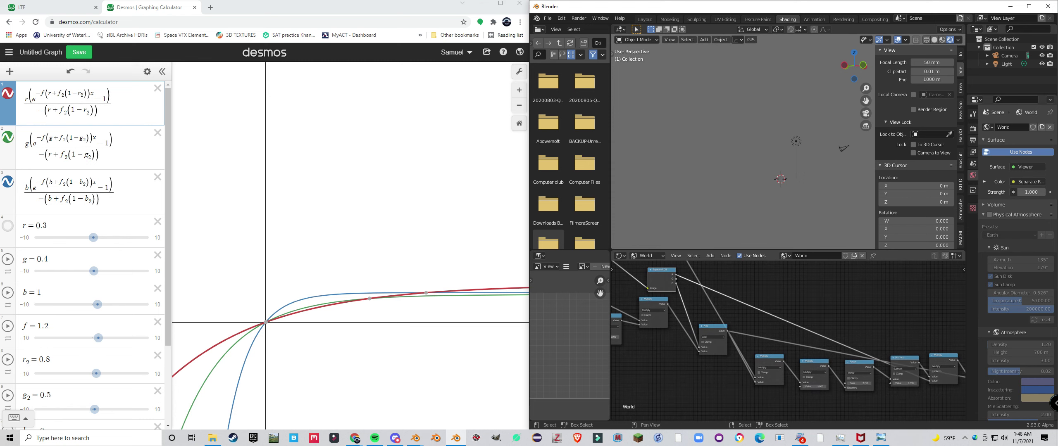
left_click_drag(676, 284, 929, 381)
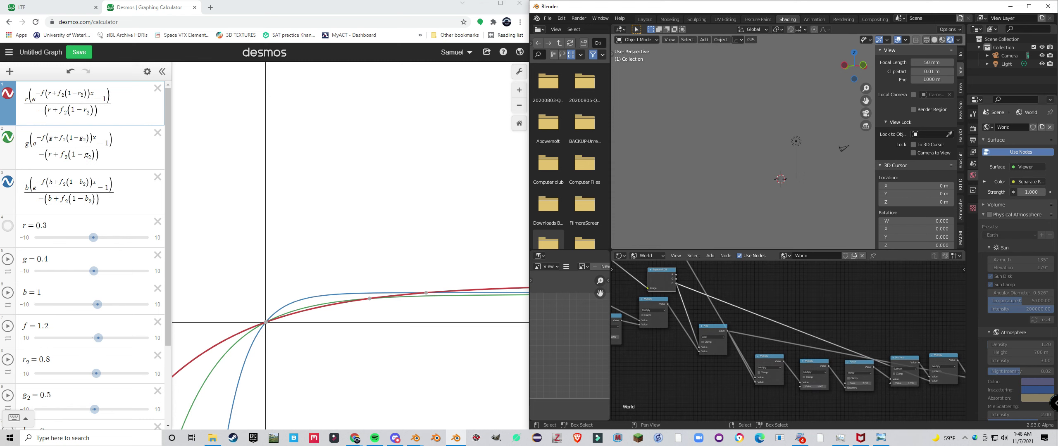
left_click_drag(810, 351, 911, 364)
scroll(781, 339, "up", 2)
left_click_drag(781, 339, 829, 347)
scroll(826, 347, "up", 1)
left_click_drag(690, 338, 710, 361)
scroll(785, 351, "down", 4)
left_click_drag(938, 360, 619, 321)
left_click_drag(762, 356, 765, 335)
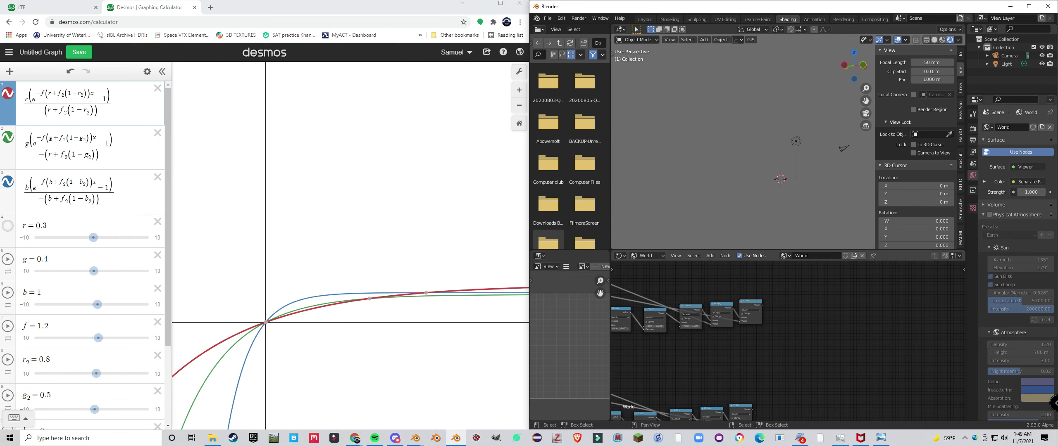
scroll(765, 334, "down", 1)
key("shift+a")
mouse_move(760, 383)
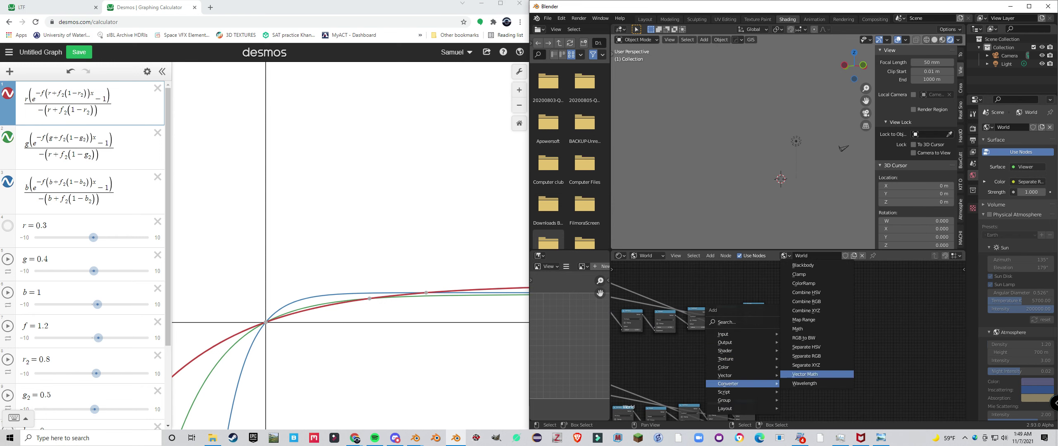
left_click(804, 356)
right_click(800, 335)
- Add a Combine RGB node and link the ends of the red, green and blue chains to its R, G and B inputs
key("shift+a")
mouse_move(797, 335)
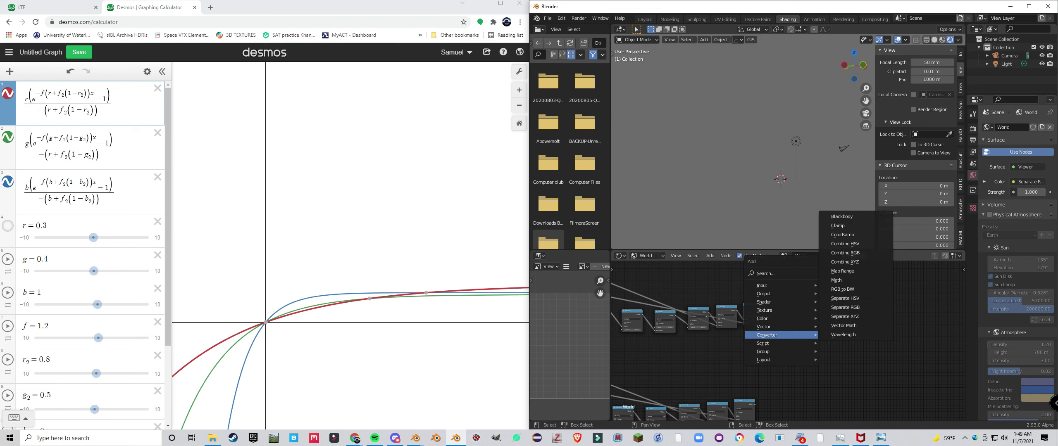
left_click(847, 268)
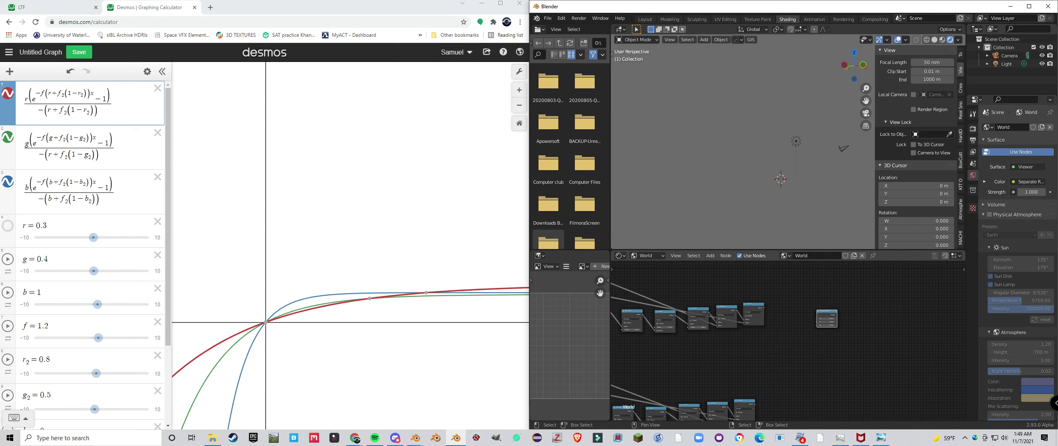
left_click_drag(764, 308, 771, 376)
left_click_drag(755, 404, 756, 404)
left_click_drag(759, 365, 745, 420)
left_click_drag(811, 367, 791, 340)
scroll(805, 324, "up", 6)
left_click_drag(764, 283, 775, 351)
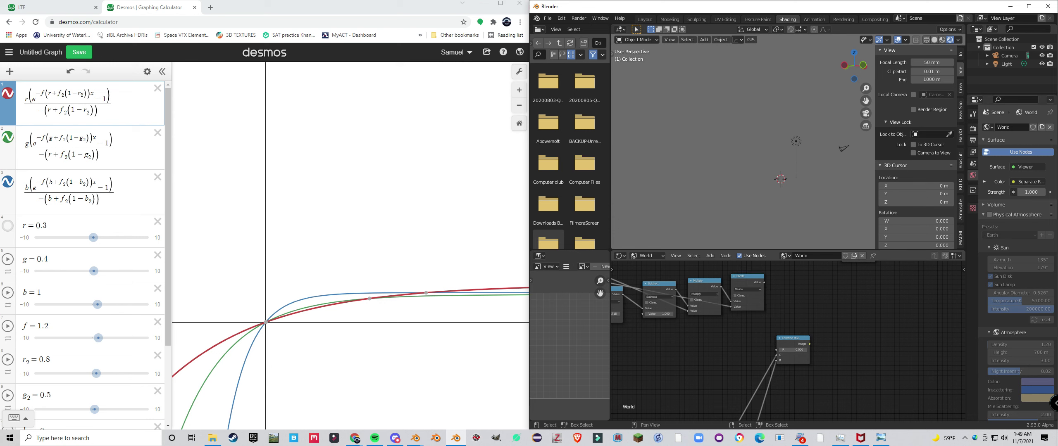
left_click_drag(764, 283, 776, 350)
left_click_drag(789, 341, 768, 364)
scroll(807, 312, "down", 3)
- Preview the Combine RGB node's output as the world background and examine it in the viewport
left_click(768, 368, "ctrl+shift")
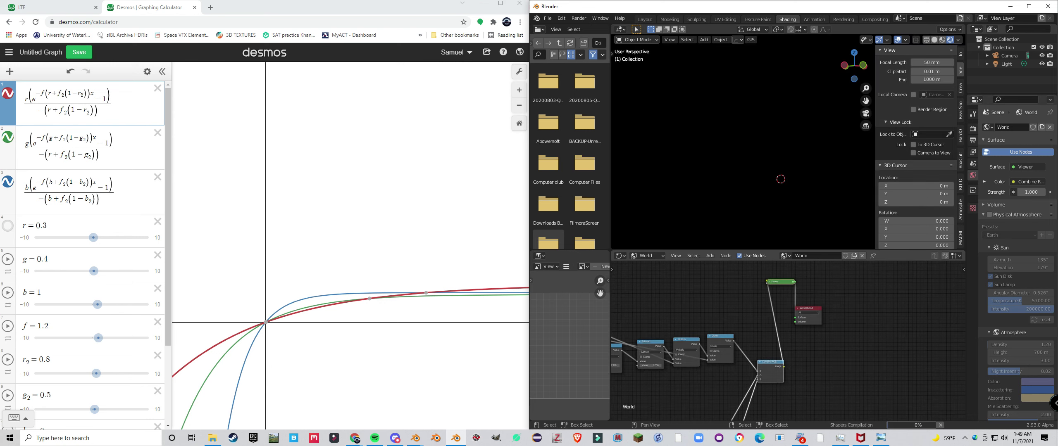
scroll(787, 342, "down", 2)
left_click_drag(785, 191, 813, 167)
left_click_drag(785, 165, 777, 188)
scroll(744, 335, "down", 1)
- Preview the red chain's final Divide node and examine the math nodes leading into it
left_click_drag(735, 339, 788, 325)
scroll(788, 341, "up", 5)
left_click_drag(704, 349, 797, 344)
scroll(797, 343, "up", 1)
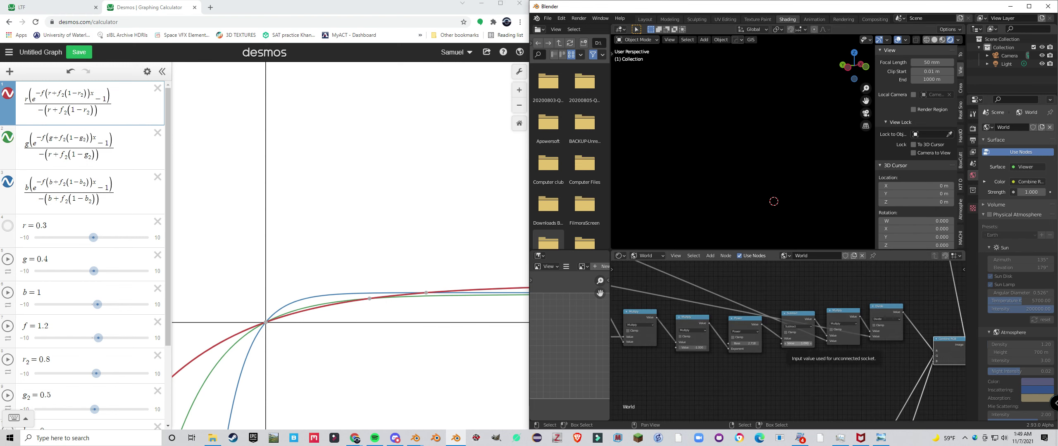
left_click(886, 314, "ctrl+shift")
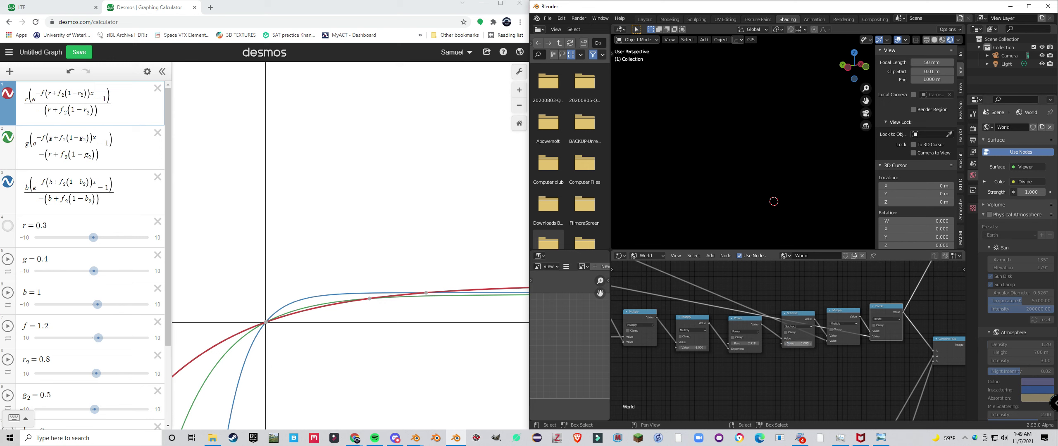
scroll(783, 338, "down", 2)
left_click_drag(820, 324, 785, 340)
scroll(786, 339, "up", 2)
left_click(792, 336)
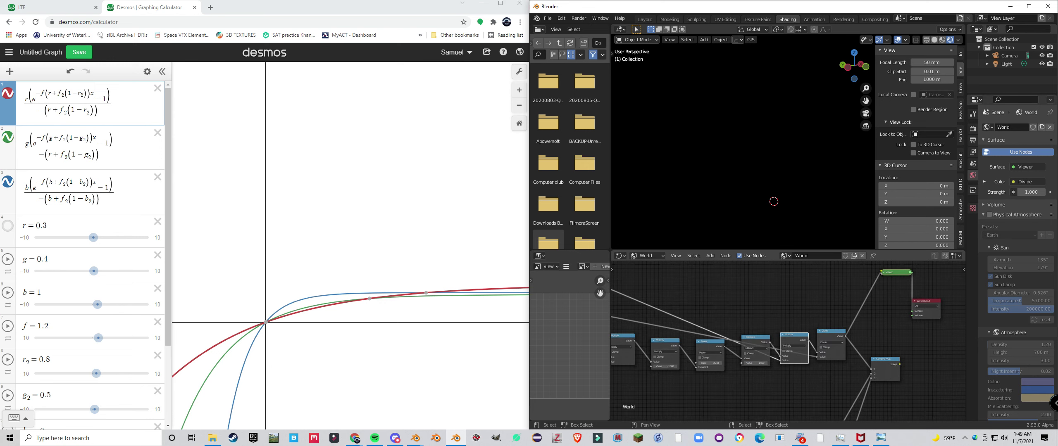
- Examine the contents of the Absorption amount group and the neighbouring group inputs of the red chain
scroll(744, 335, "down", 2)
left_click_drag(744, 336, 959, 381)
scroll(788, 342, "up", 2)
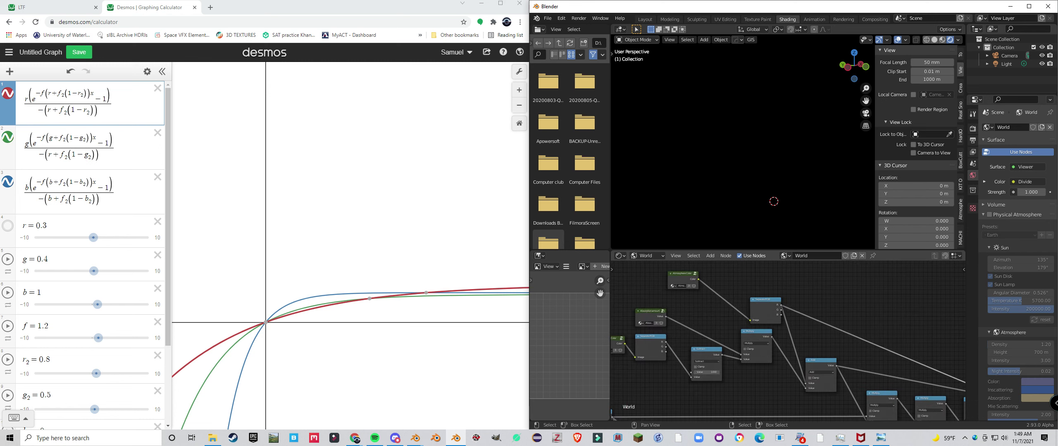
left_click_drag(744, 331, 784, 337)
left_click(691, 318)
key("Tab")
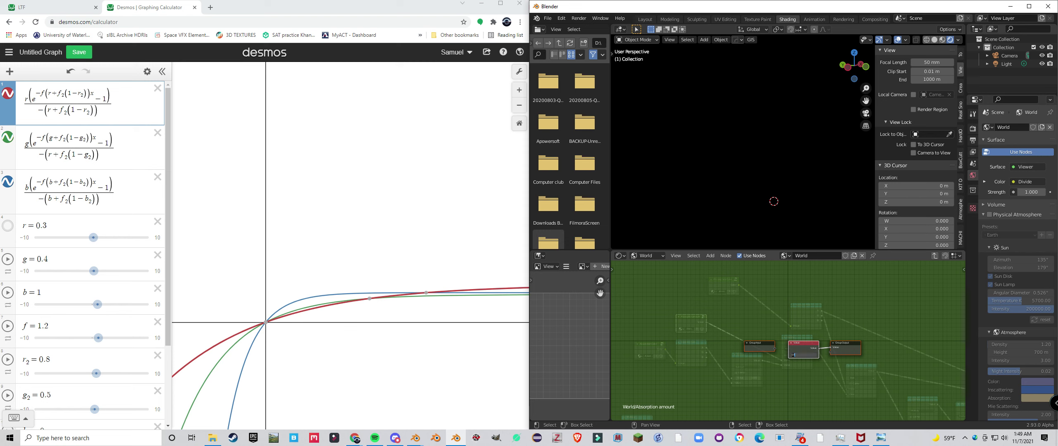
key("Tab")
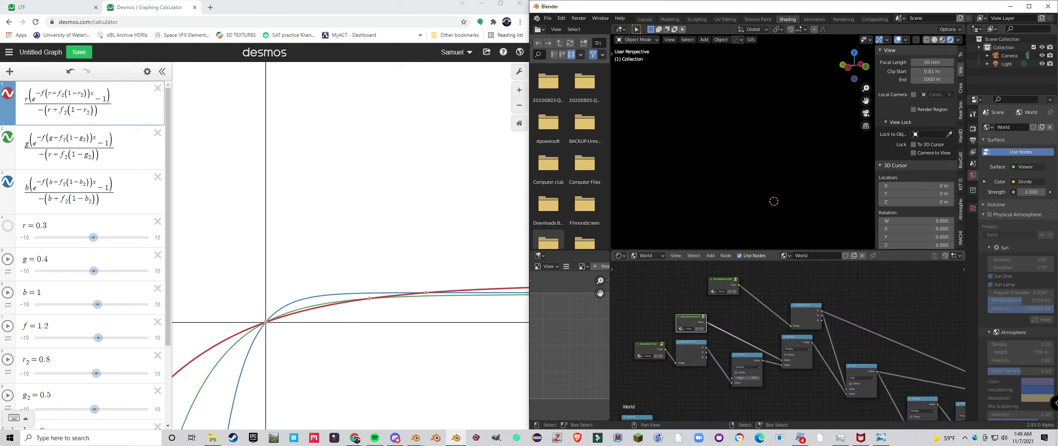
scroll(744, 326, "up", 1)
mouse_move(744, 326)
left_mouse_down()
mouse_move(809, 331)
mouse_move(742, 337)
left_mouse_up()
scroll(787, 341, "down", 2)
left_click_drag(765, 306, 739, 309)
scroll(783, 334, "up", 2)
left_click(707, 299)
key("Tab")
key("Tab")
- Check the value inside the Atmosphere Density group and return to the world node tree
left_click_drag(641, 388, 783, 337)
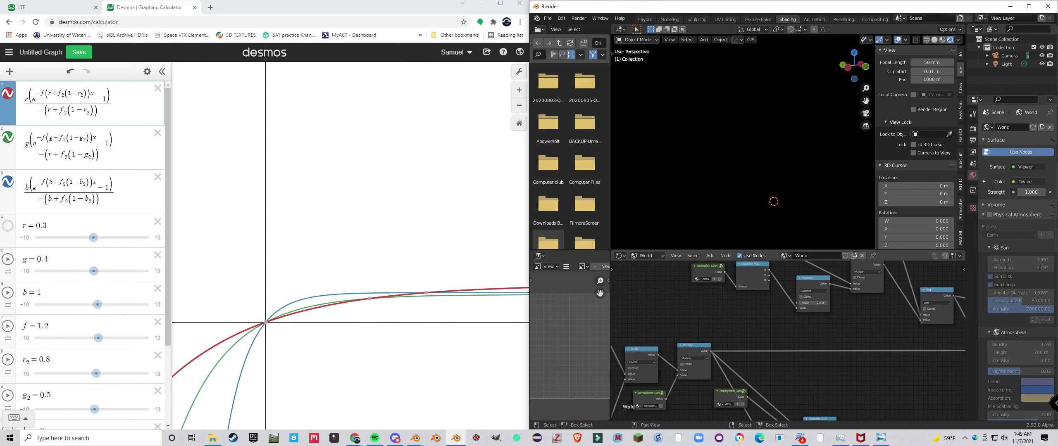
scroll(714, 342, "down", 3)
key("Tab")
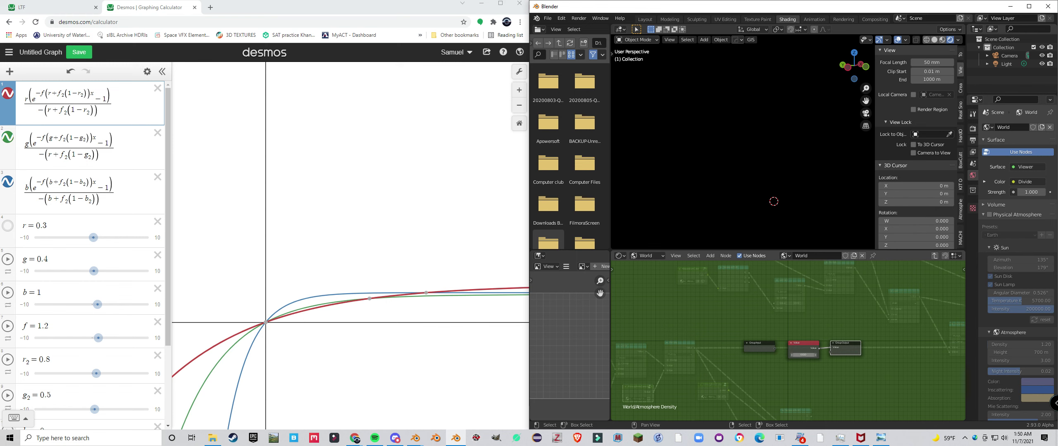
key("Tab")
- Mute the Multiply node directly before Power in the red chain and preview the Combine RGB node again
left_click_drag(921, 351, 748, 332)
scroll(788, 339, "up", 6)
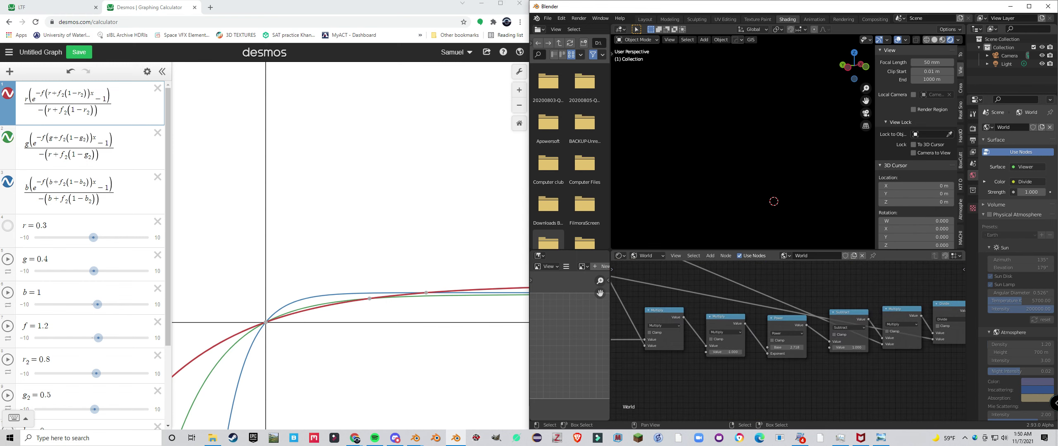
scroll(788, 340, "up", 1)
left_click(721, 320)
key("m")
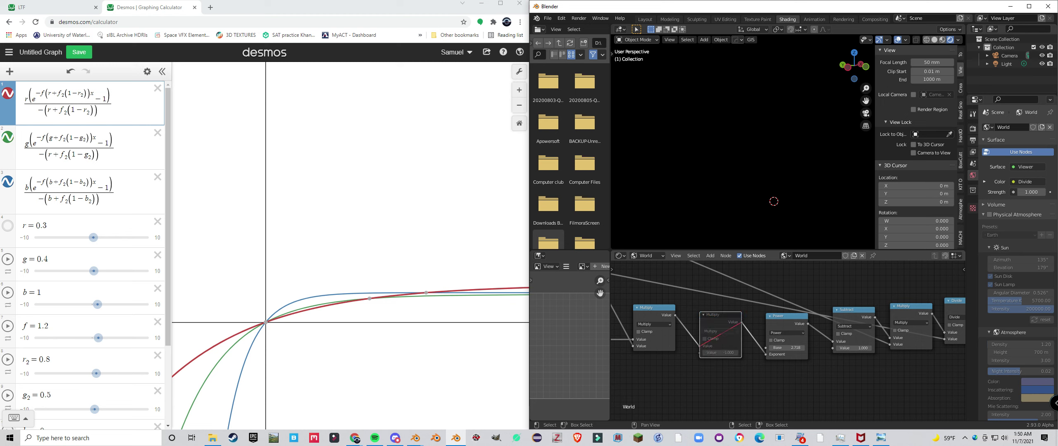
mouse_move(764, 165)
left_mouse_down()
mouse_move(771, 142)
mouse_move(767, 165)
mouse_move(763, 154)
left_mouse_up()
scroll(805, 331, "down", 4)
left_click_drag(843, 330, 628, 325)
left_click(775, 343, "ctrl+shift")
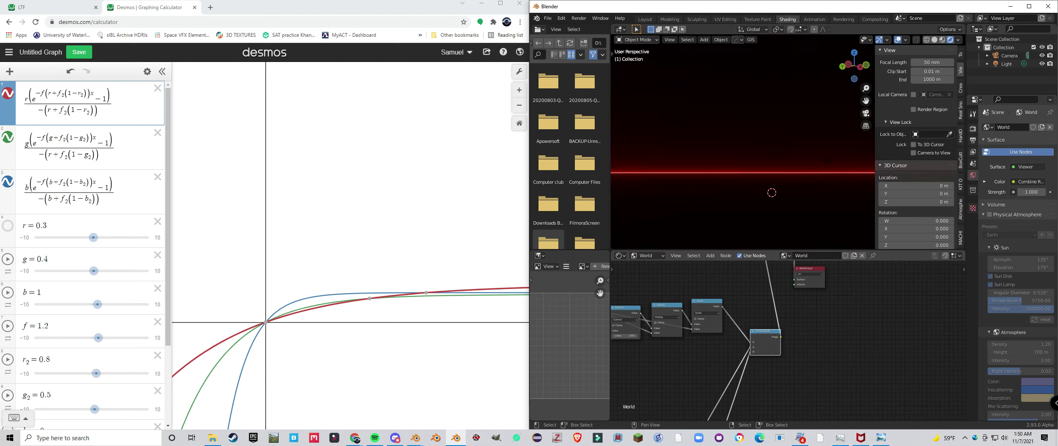
- Delete the Multiply node directly before Power from the red, green and blue chains, keeping each chain connected
scroll(775, 343, "down", 1)
scroll(765, 332, "down", 2)
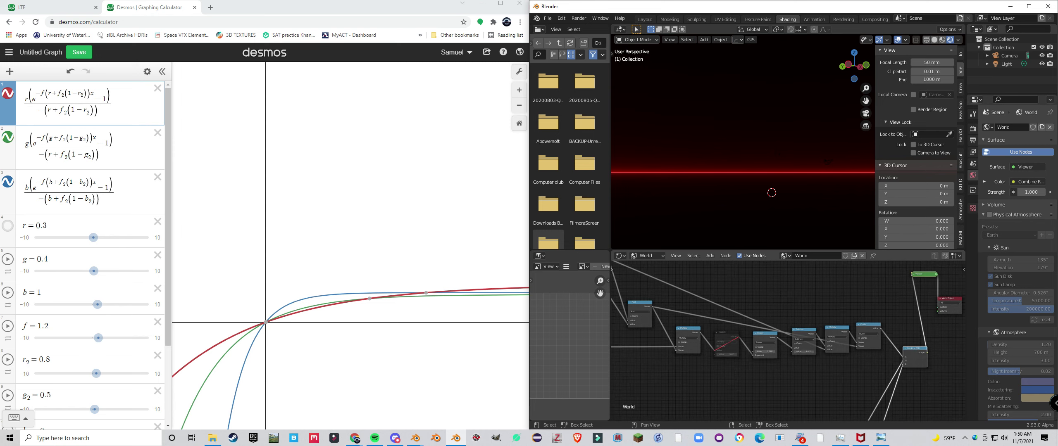
left_click(738, 321)
key("ctrl+x")
left_click_drag(765, 385, 771, 275)
scroll(777, 339, "down", 2)
left_click_drag(777, 339, 792, 310)
scroll(738, 331, "up", 2)
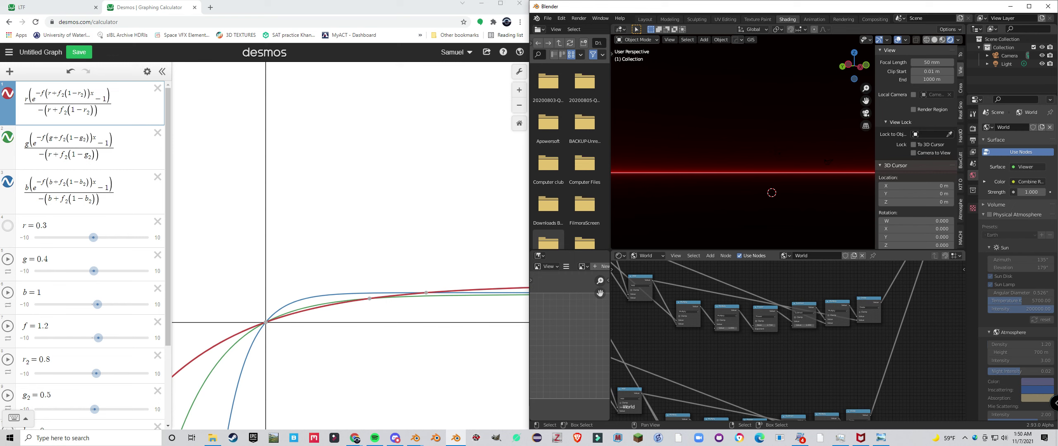
key("ctrl+x")
scroll(806, 329, "down", 2)
left_click_drag(806, 330, 793, 289)
scroll(789, 355, "up", 2)
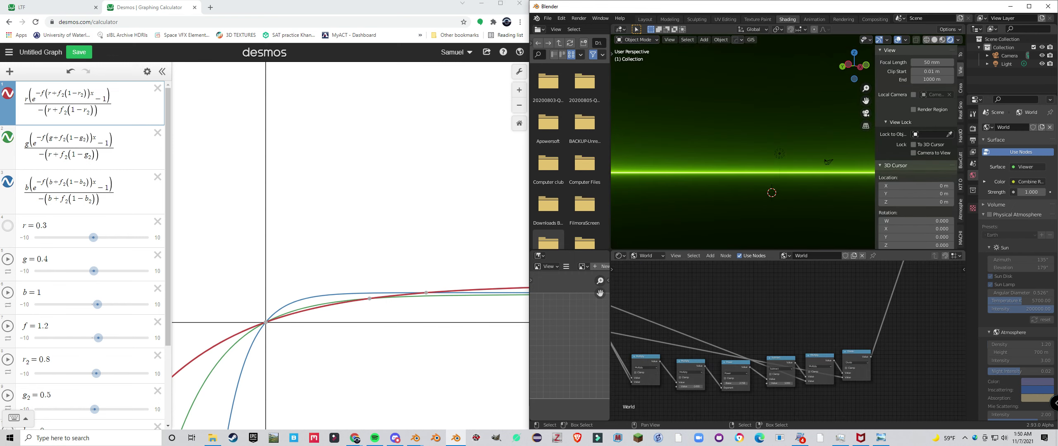
key("ctrl+x")
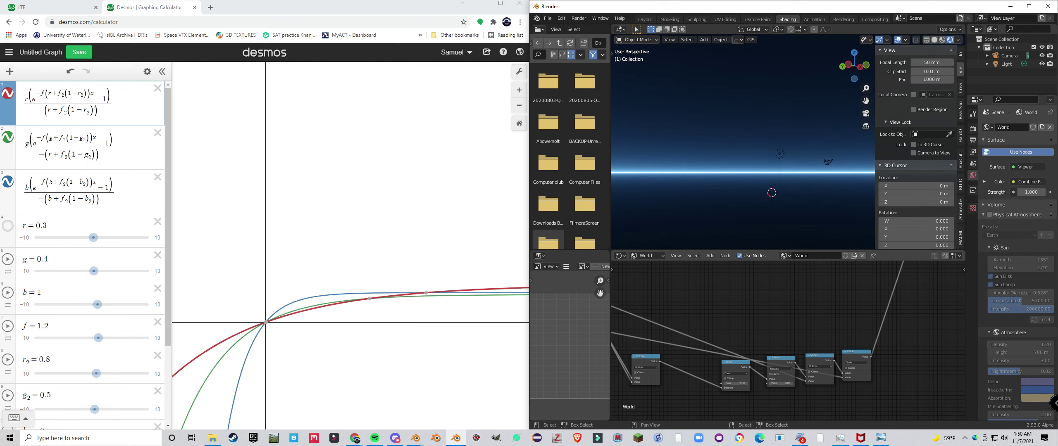
- Locate the Atmosphere Density group among the distance nodes and look inside it
scroll(838, 366, "down", 1)
left_click_drag(682, 372, 961, 273)
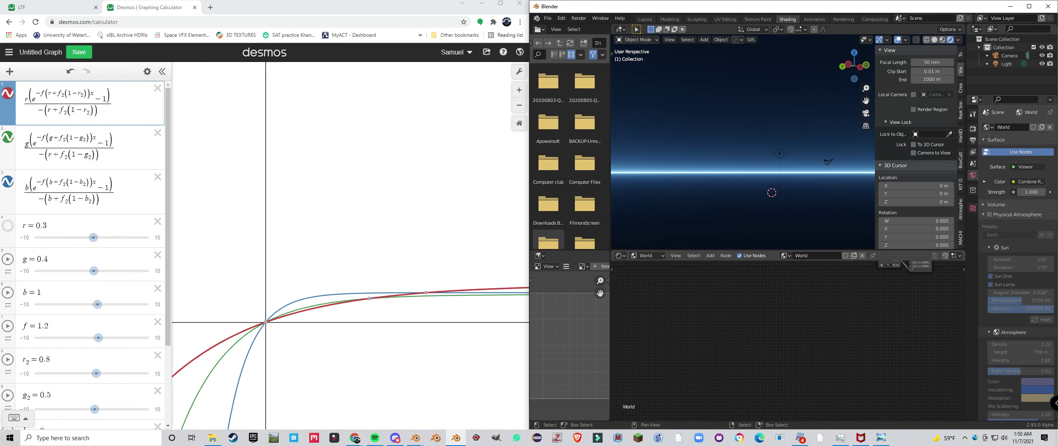
left_click_drag(831, 270, 746, 362)
scroll(816, 397, "up", 2)
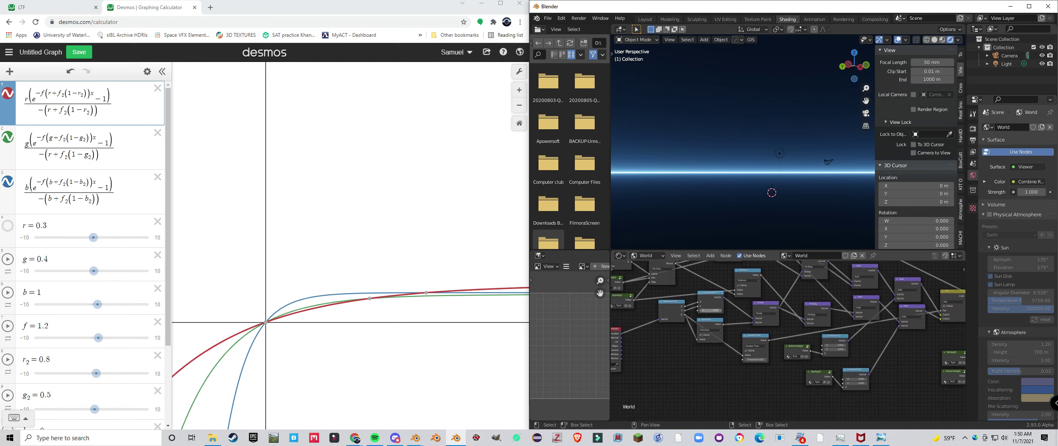
scroll(792, 342, "up", 2)
left_click(795, 349)
scroll(797, 349, "down", 1)
left_click_drag(909, 355, 622, 336)
left_click_drag(847, 343, 702, 343)
key("Tab")
key("Tab")
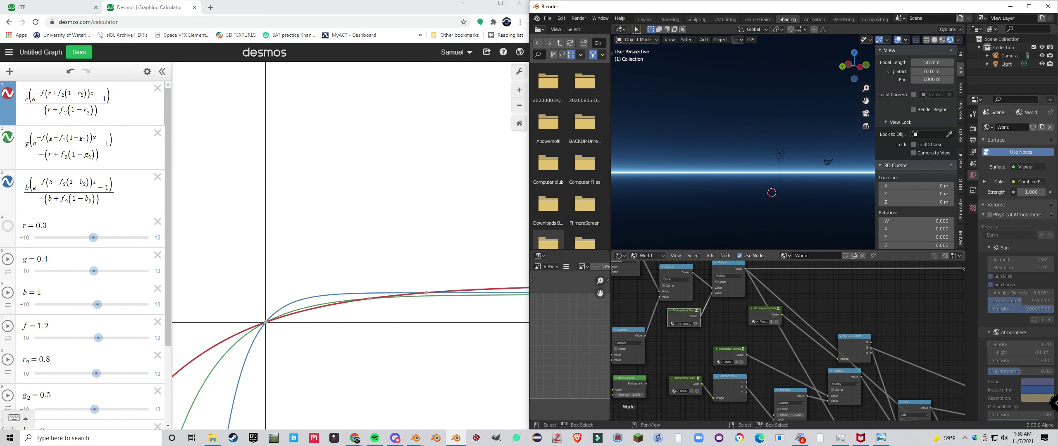
- Increase the value inside the Atmosphere Density group, check the sky in the viewport and leave the group
scroll(684, 322, "down", 4)
left_click_drag(765, 355, 673, 291)
left_click_drag(785, 343, 730, 349)
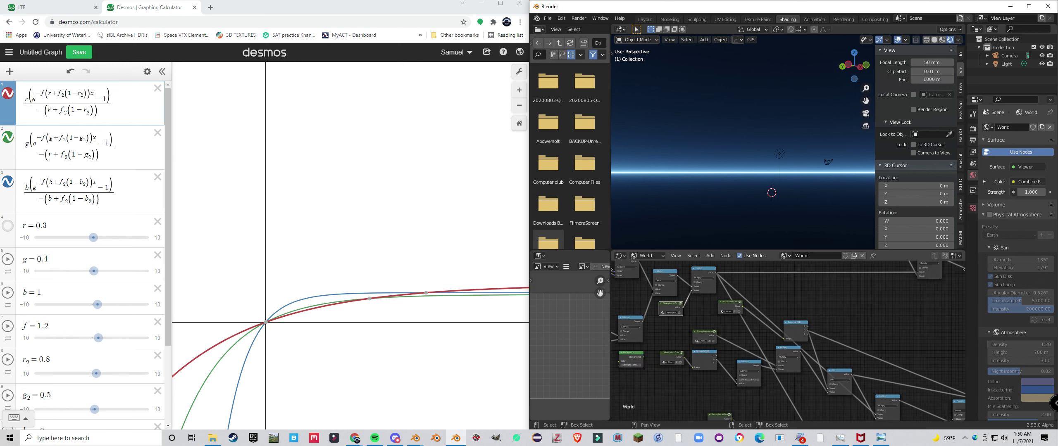
key("Tab")
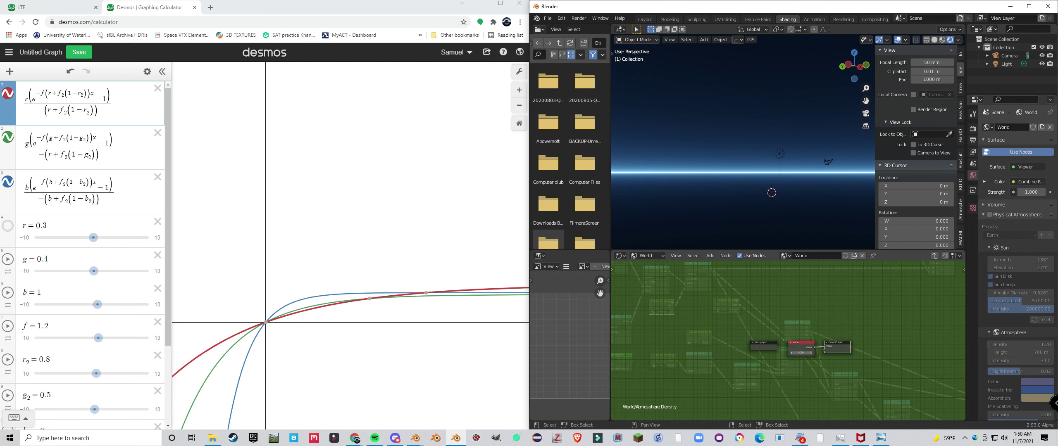
left_click(811, 353)
left_click_drag(781, 198, 782, 239)
scroll(782, 207, "up", 2)
scroll(782, 207, "down", 4)
left_click_drag(782, 207, 781, 196)
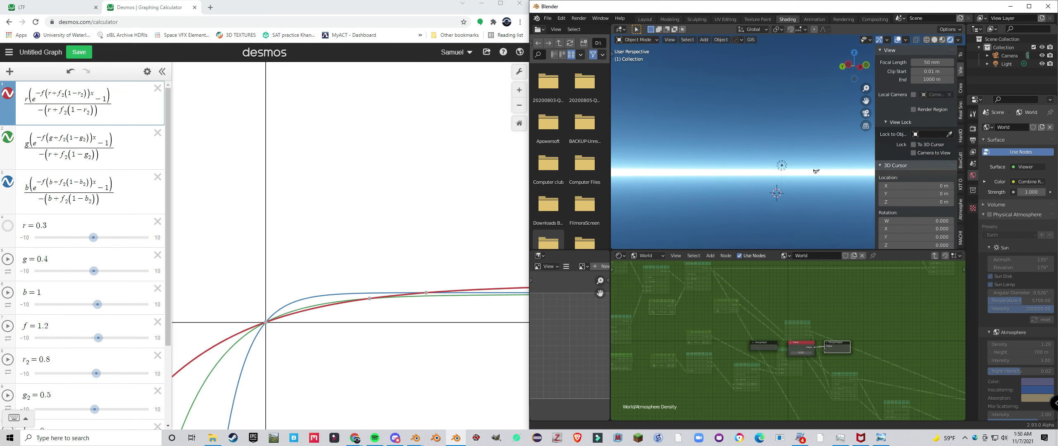
key("Tab")
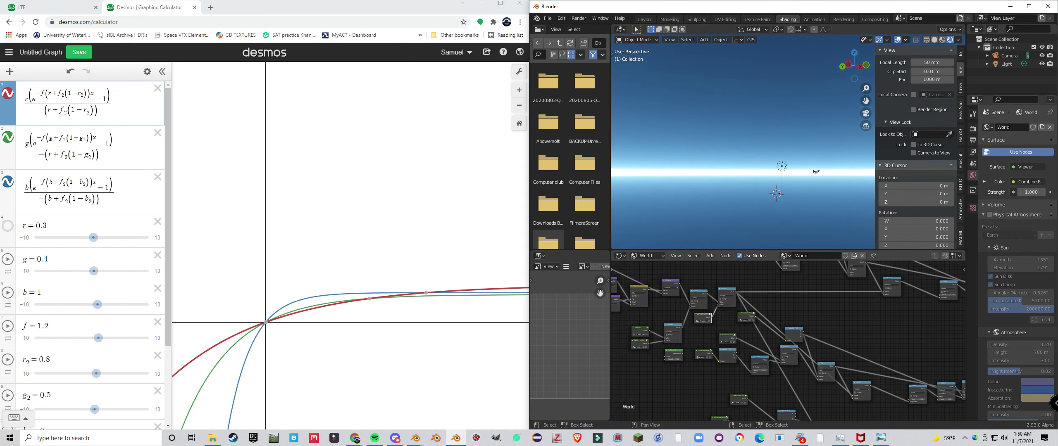
- Reset the 3D cursor and view, and examine the sky gradient above and below the horizon
left_click_drag(371, 257, 347, 260)
scroll(764, 178, "up", 5)
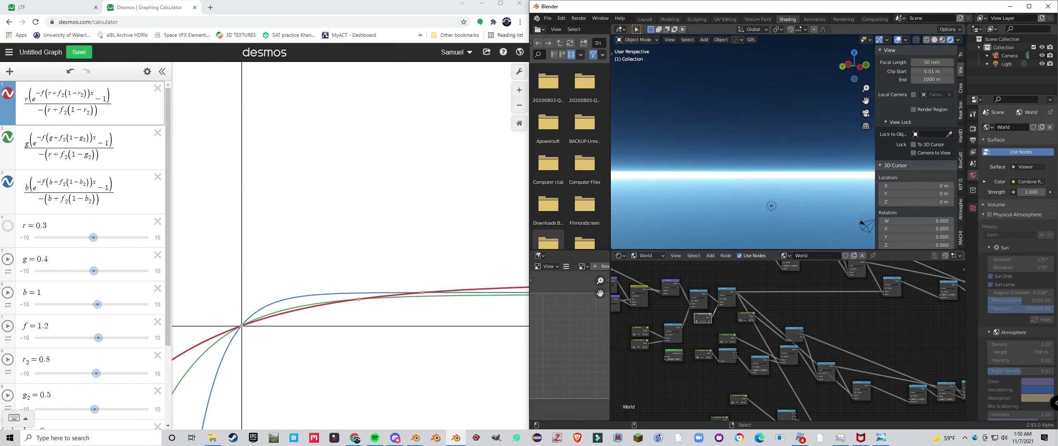
key("shift+c")
left_click_drag(777, 157, 768, 180)
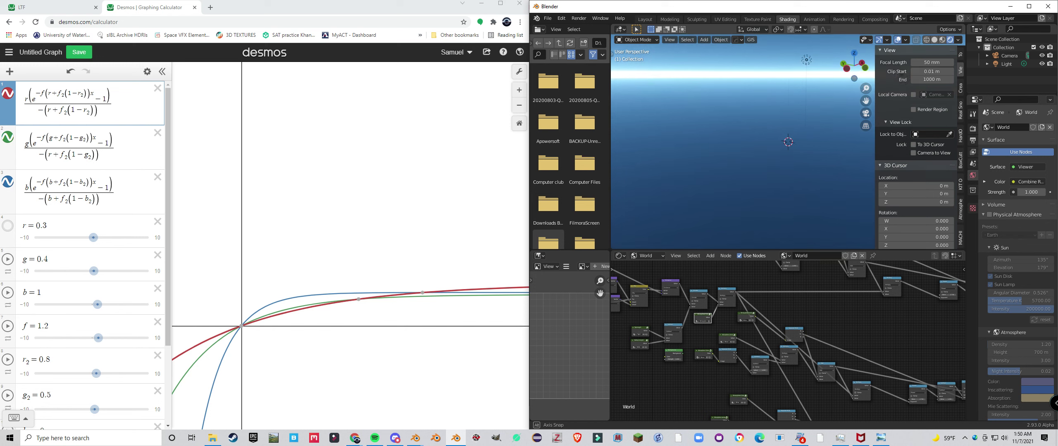
- Set a new value inside the Atmosphere Density group, check the sky in the viewport and leave the group
scroll(769, 181, "down", 3)
scroll(765, 322, "down", 2)
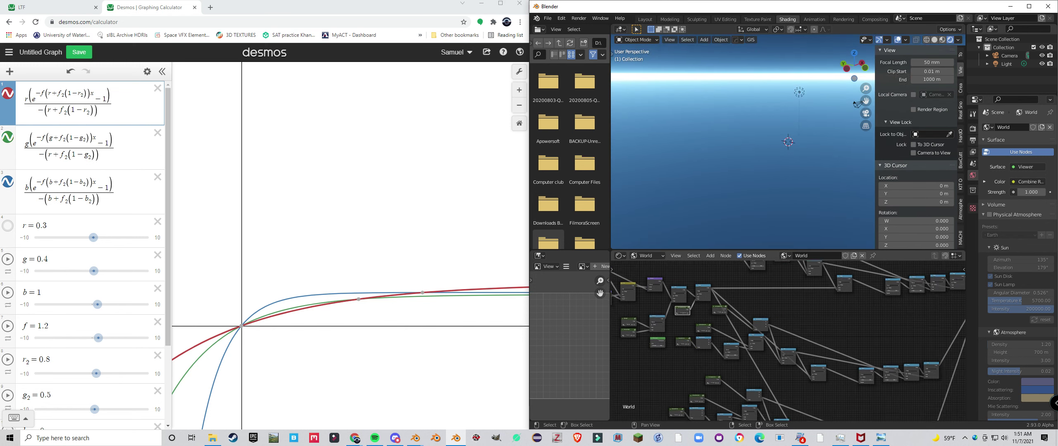
key("Tab")
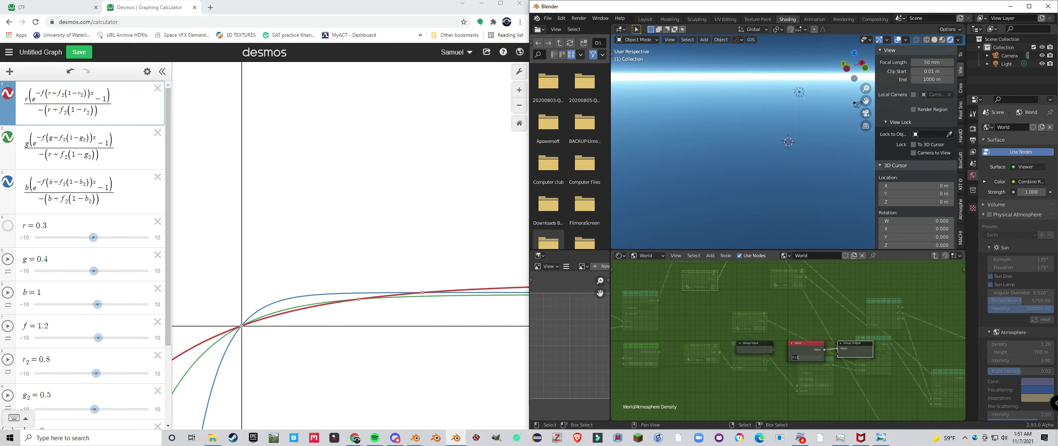
key("Return")
left_click_drag(781, 178, 778, 164)
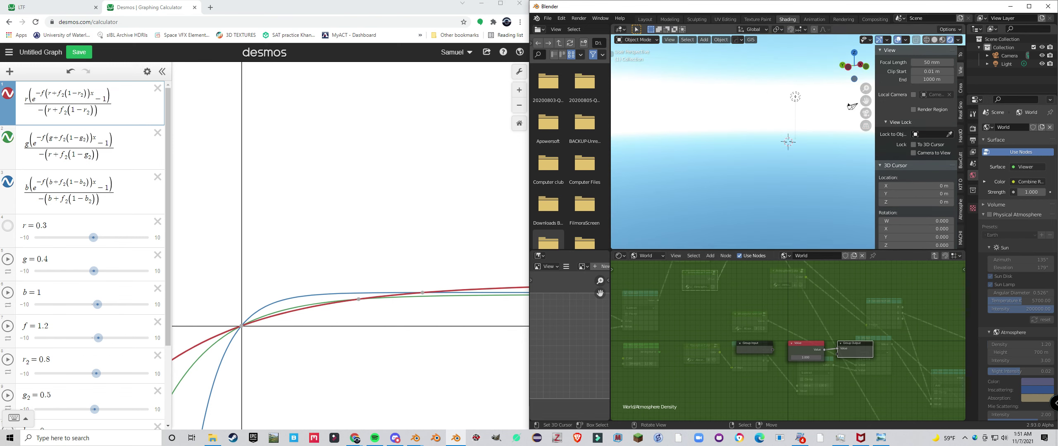
key("Tab")
- Set a new value inside the Absorption amount group and return to the main world node tree
scroll(777, 322, "down", 3)
left_click_drag(777, 298, 800, 391)
key("Tab")
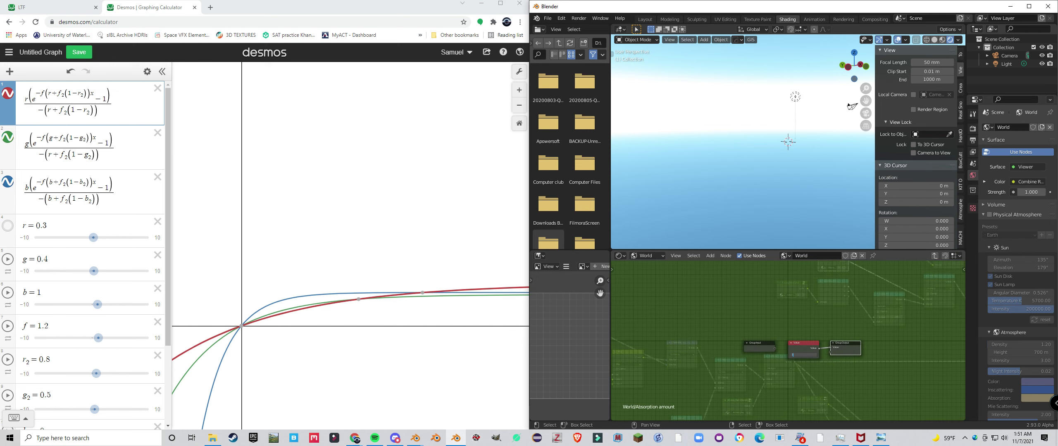
key("Return")
key("Tab")
- Duplicate the Power node in the red chain and insert the copy between the preceding Multiply node and Power
left_click_drag(926, 351, 791, 331)
scroll(791, 330, "up", 4)
scroll(886, 334, "up", 1)
left_click_drag(887, 333, 858, 360)
left_click_drag(785, 124, 777, 158)
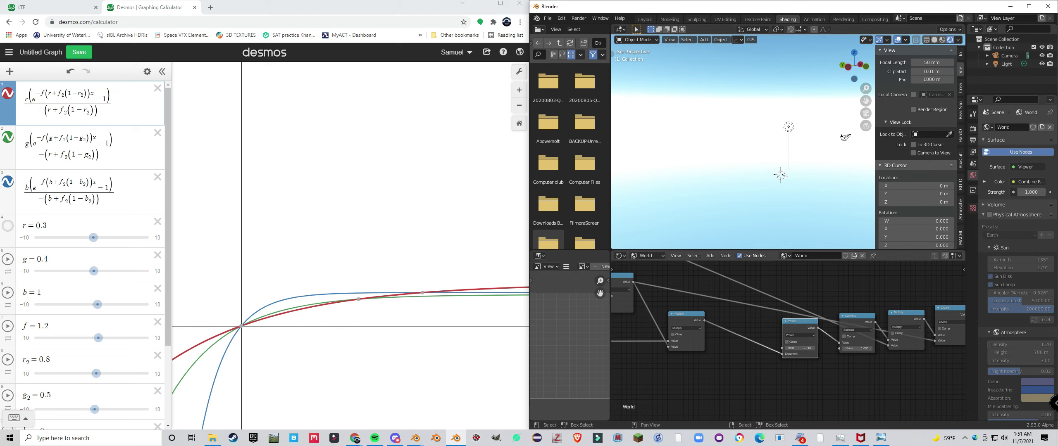
key("shift+d")
left_click(744, 348)
scroll(750, 347, "down", 2)
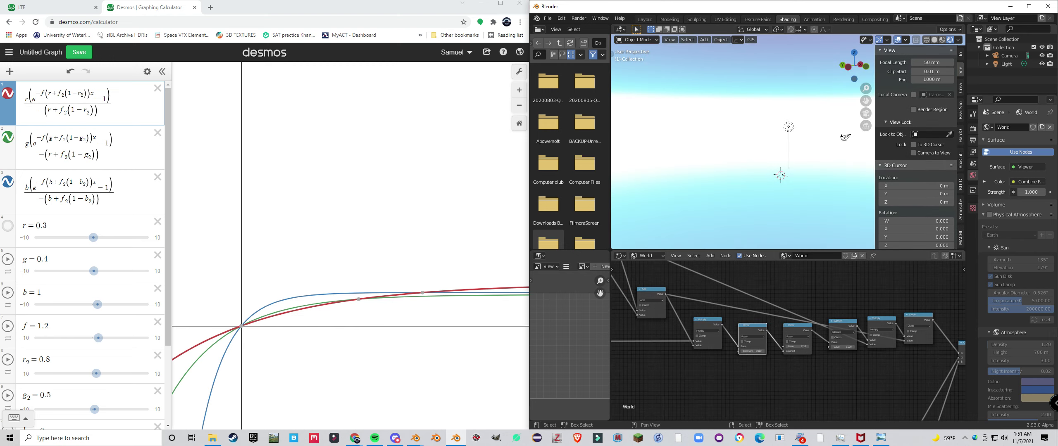
- Change the inserted copy's operation to Multiply and enter its multiplier value
scroll(786, 343, "up", 2)
left_click(740, 336)
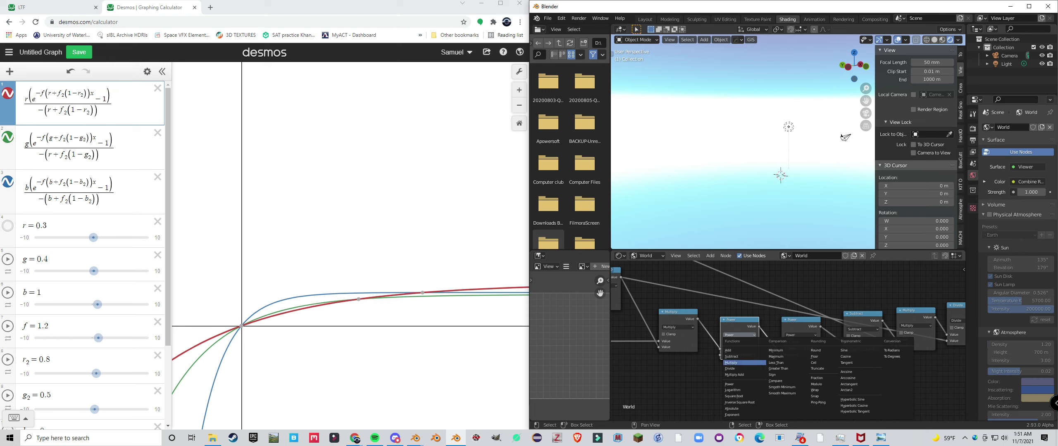
left_click(744, 362)
left_click(739, 355)
type("0.01")
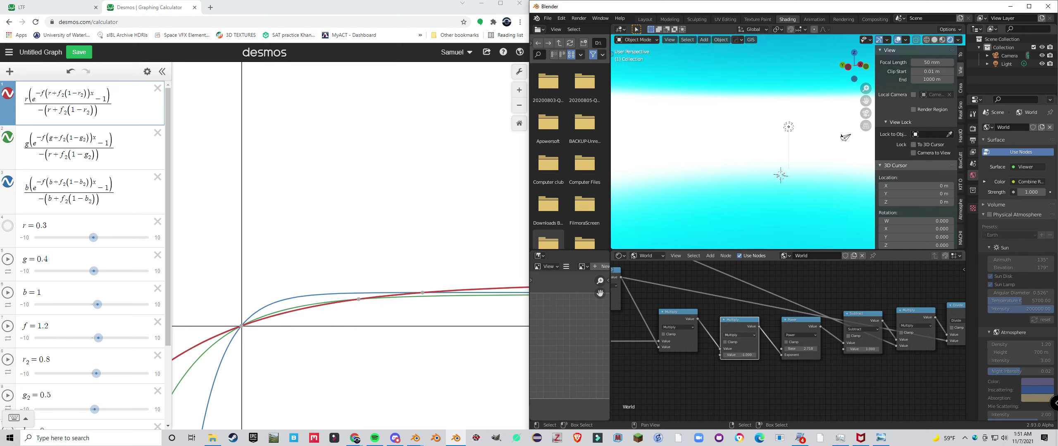
- Preview the outputs of the new Multiply node and the Power node, and examine the Power gradient in the viewport
left_click(738, 326, "ctrl+shift")
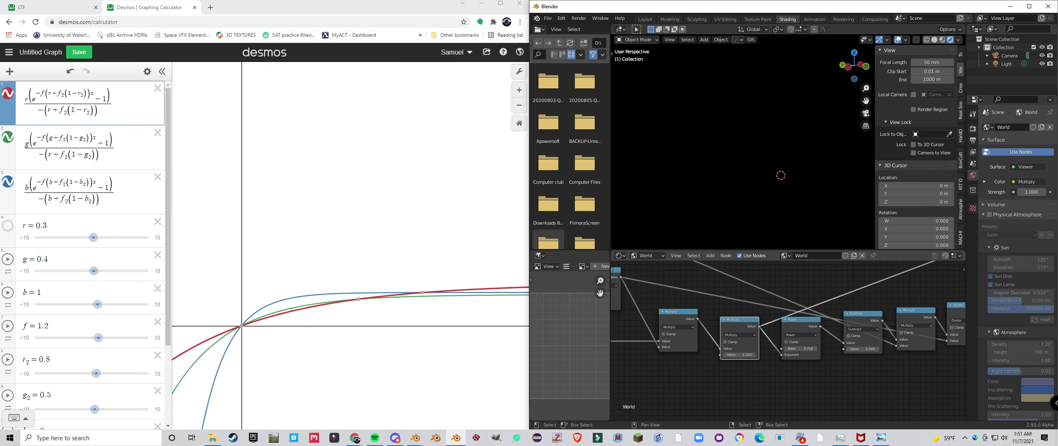
scroll(777, 366, "down", 3)
left_click_drag(776, 366, 683, 363)
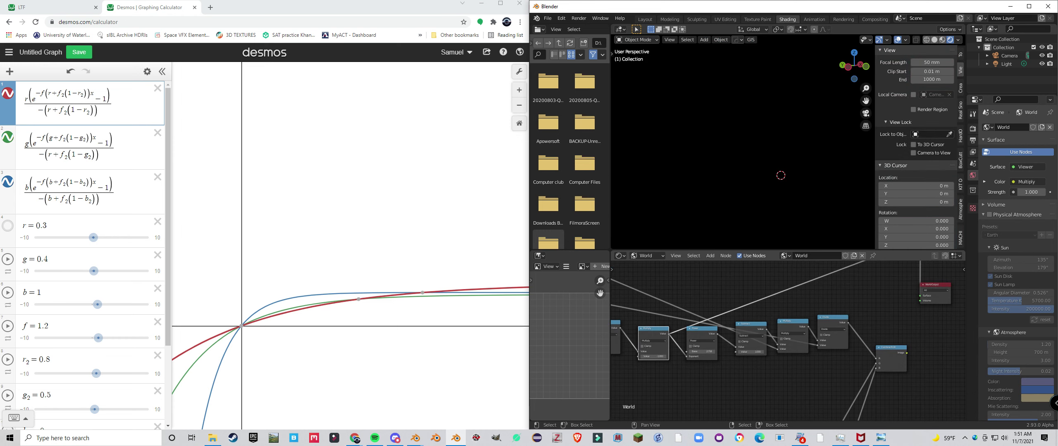
scroll(838, 339, "down", 3)
left_click(730, 334, "ctrl+shift")
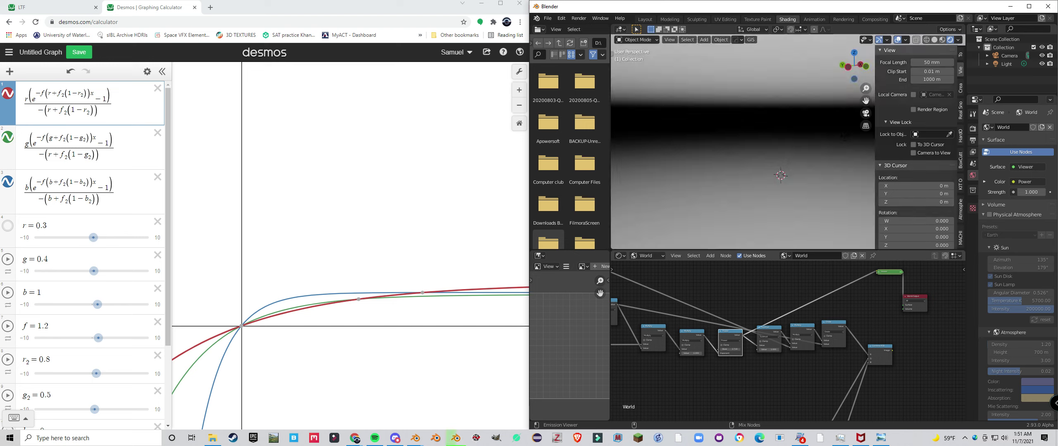
mouse_move(756, 153)
left_mouse_down()
mouse_move(757, 171)
mouse_move(753, 140)
mouse_move(755, 149)
left_mouse_up()
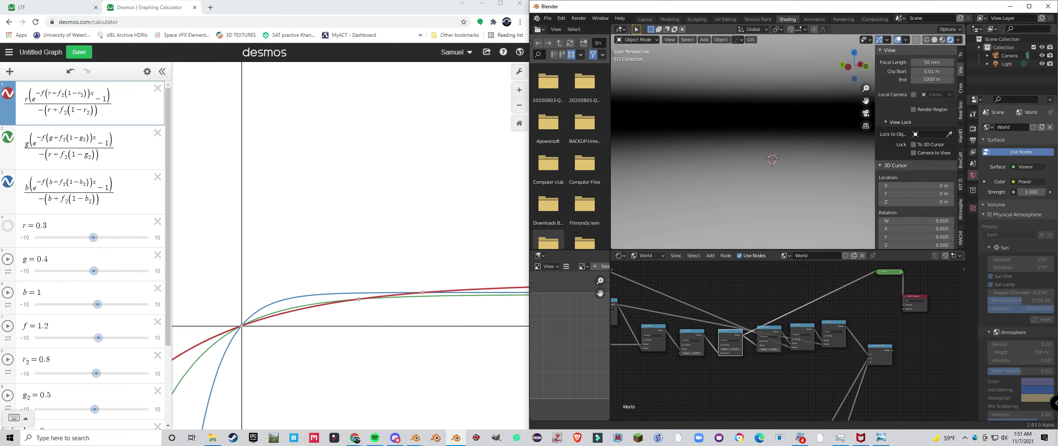
scroll(788, 341, "up", 3)
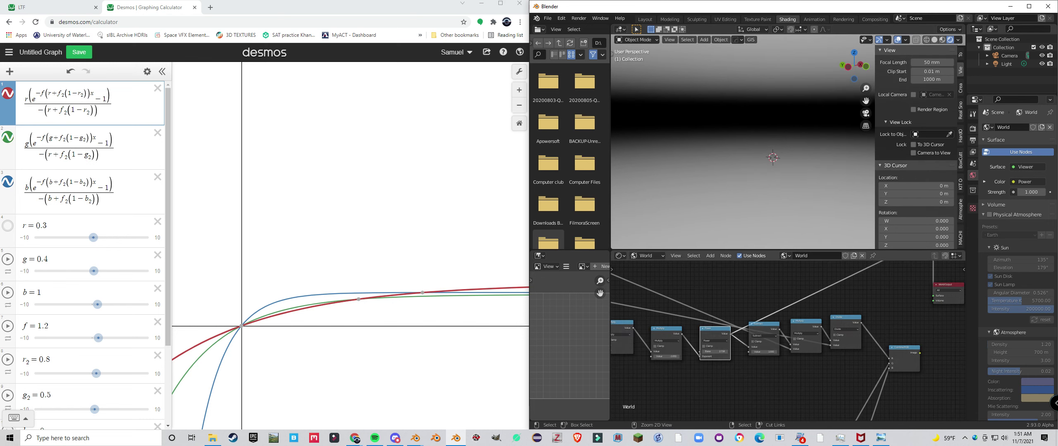
scroll(793, 341, "down", 2)
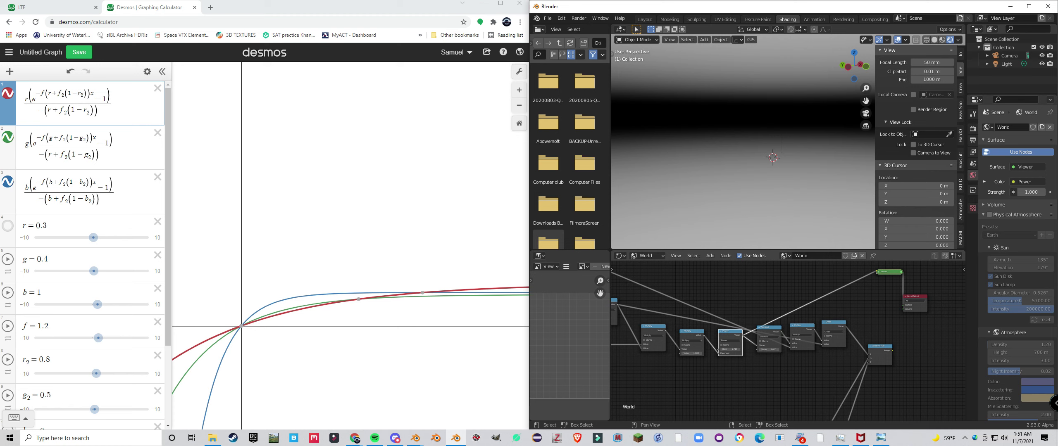
left_click_drag(758, 155, 715, 136)
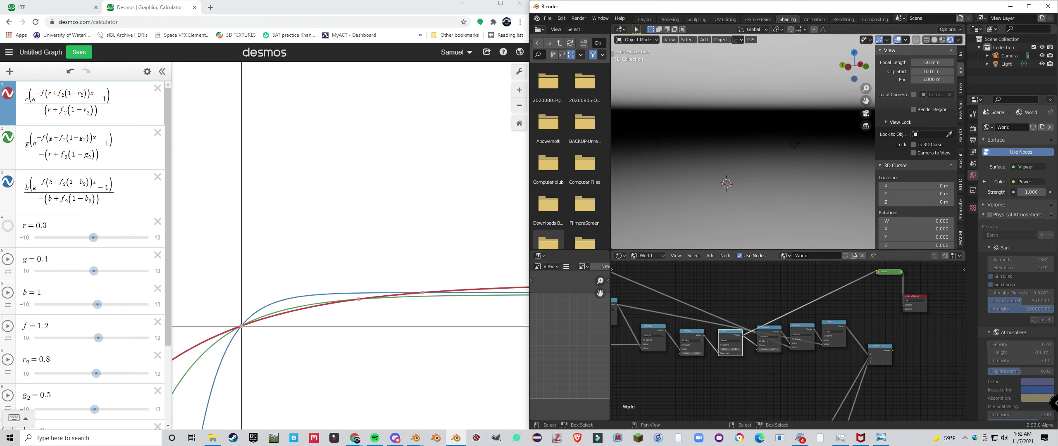
- Preview the Multiply node that follows Subtract in the red chain, and mute Subtract to compare the gradient
left_click(802, 331, "ctrl+shift")
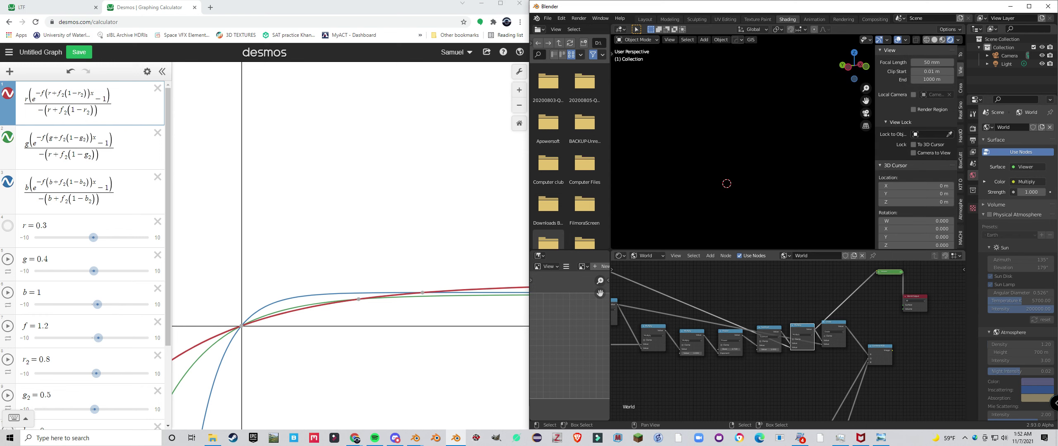
left_click(767, 332)
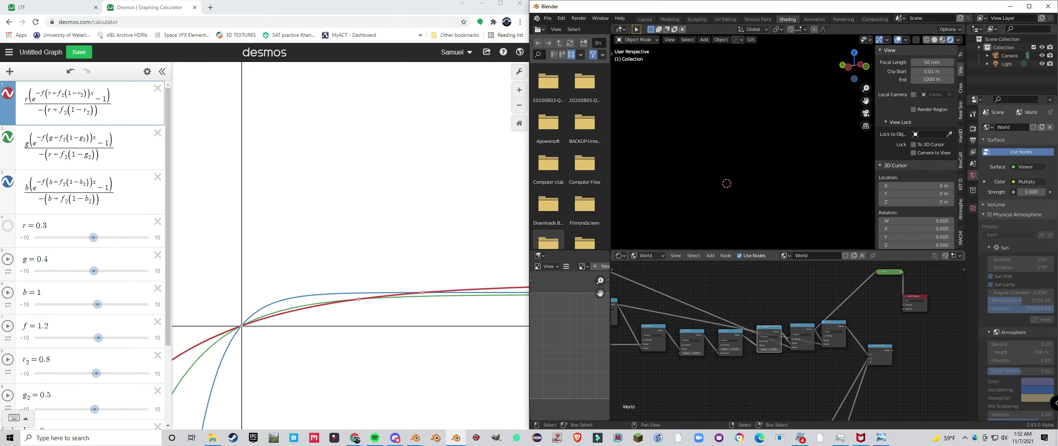
scroll(790, 341, "up", 2)
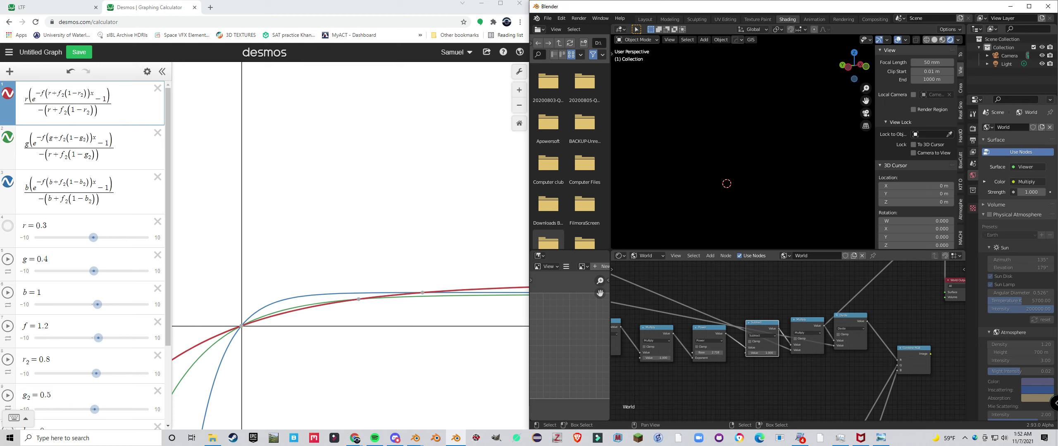
key("m")
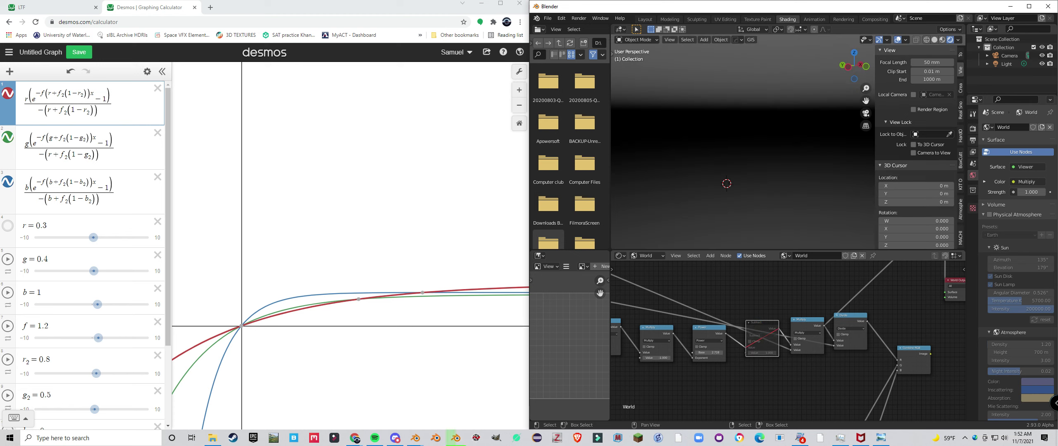
left_click_drag(764, 148, 762, 151)
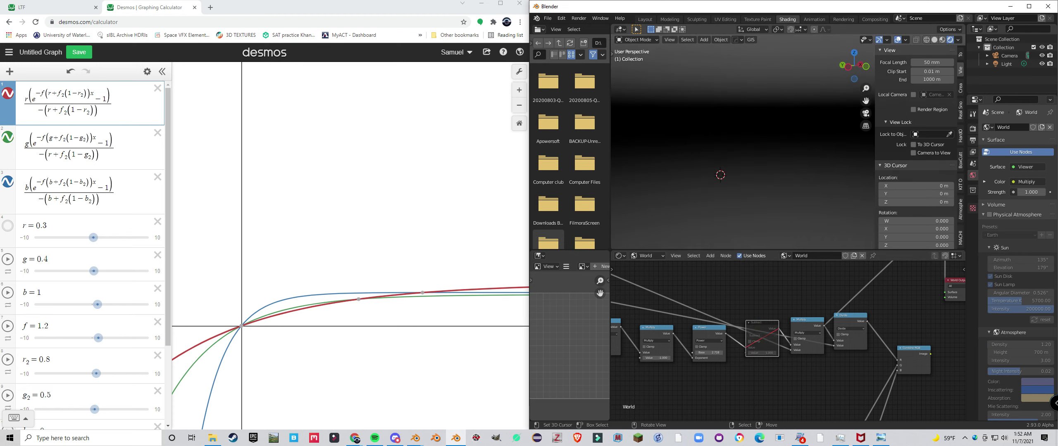
- Examine the nodes and connections along the color chains around the muted Subtract node
scroll(788, 341, "down", 1)
scroll(788, 341, "down", 3)
left_click_drag(788, 341, 734, 348)
scroll(752, 333, "up", 2)
scroll(752, 332, "down", 2)
scroll(824, 325, "up", 2)
left_click_drag(783, 365, 782, 331)
scroll(785, 359, "down", 1)
scroll(843, 343, "down", 1)
left_click_drag(785, 358, 813, 319)
scroll(810, 351, "up", 2)
scroll(813, 319, "down", 2)
left_click_drag(781, 381, 797, 343)
scroll(797, 344, "down", 1)
scroll(800, 330, "up", 3)
left_click_drag(805, 294, 791, 344)
scroll(792, 343, "up", 4)
- Delete the muted Subtract node and insert a duplicated math node set to Add between Power and Multiply
left_click(757, 318)
key("ctrl+x")
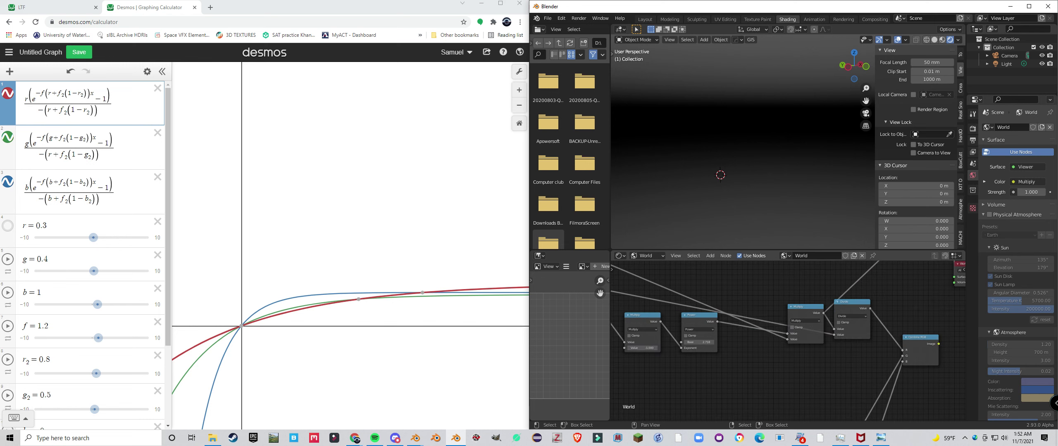
key("shift+d")
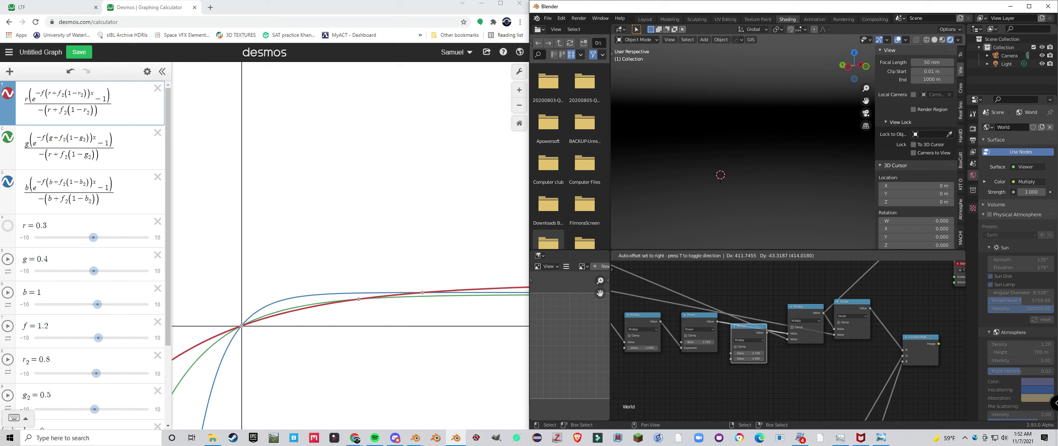
left_click(761, 344)
left_click(761, 341)
left_click(748, 355)
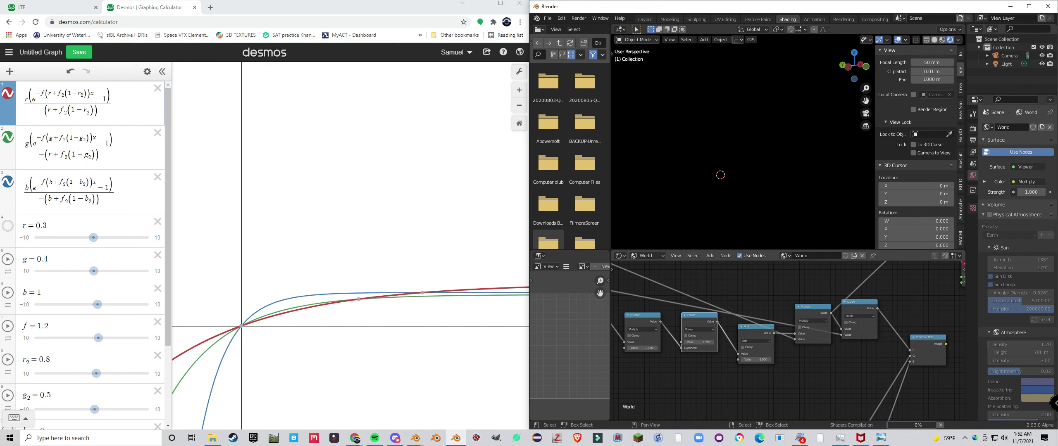
- Mute the Multiply node that directly precedes the newly inserted Multiply in the red chain
scroll(780, 338, "down", 7)
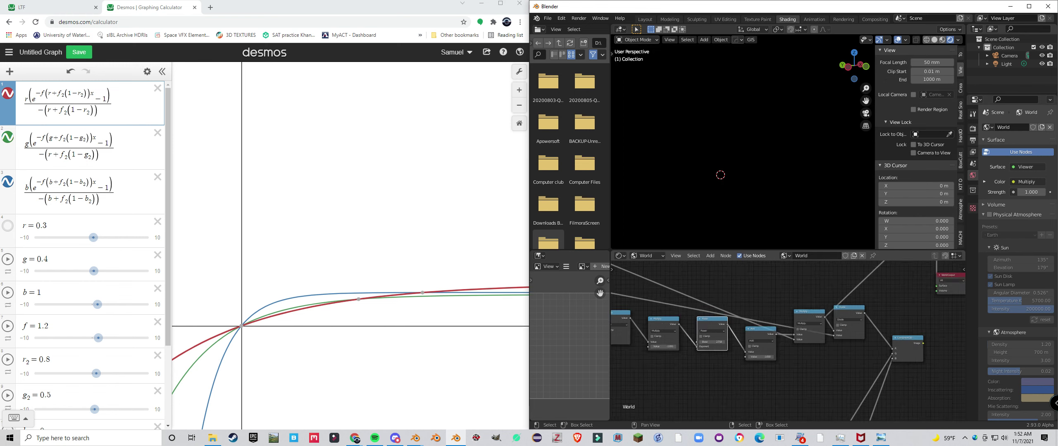
scroll(681, 314, "up", 4)
scroll(814, 343, "down", 4)
left_click_drag(744, 339, 839, 336)
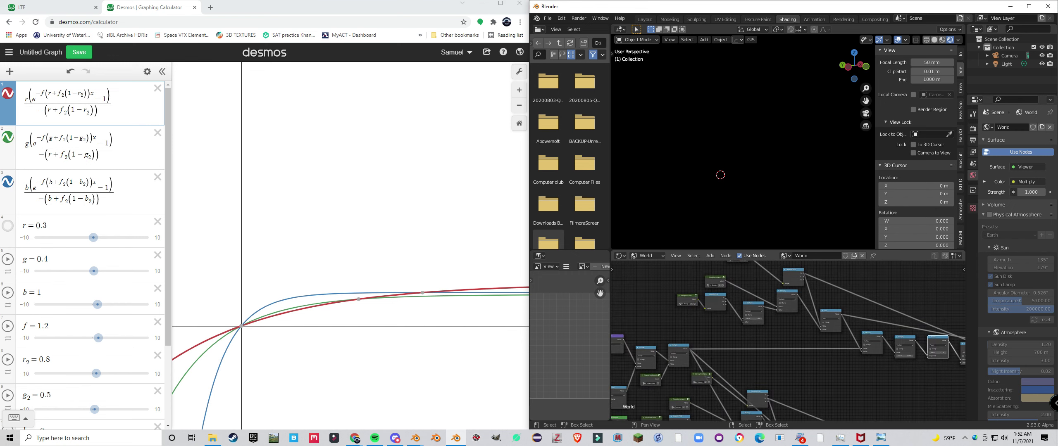
left_click_drag(909, 343, 764, 347)
scroll(806, 338, "up", 3)
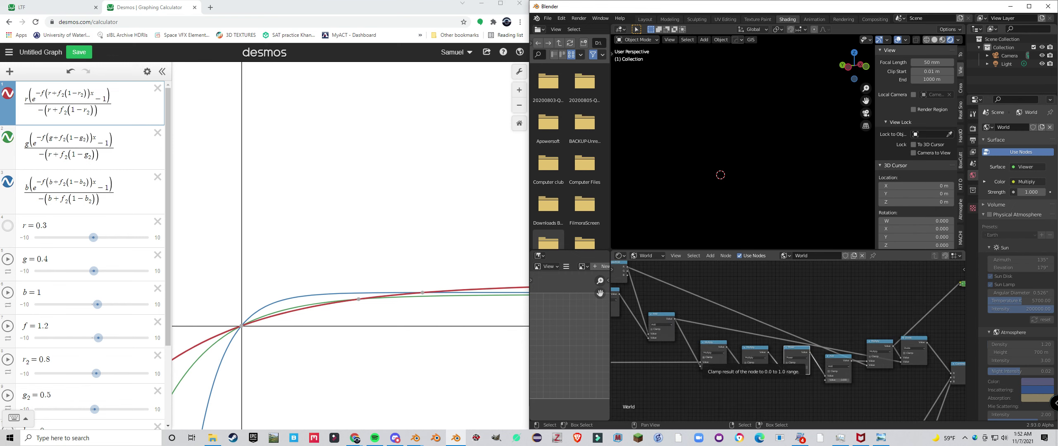
scroll(787, 340, "up", 2)
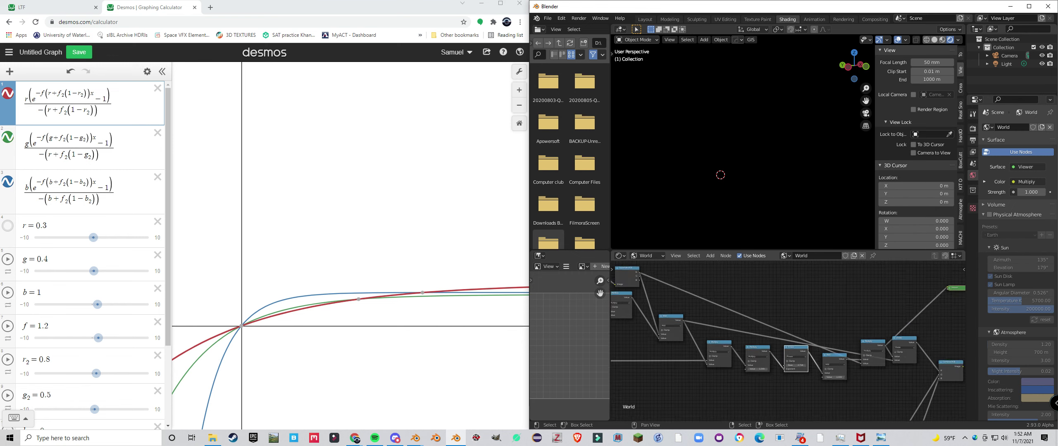
left_click_drag(707, 348, 806, 354)
left_click(806, 354)
key("m")
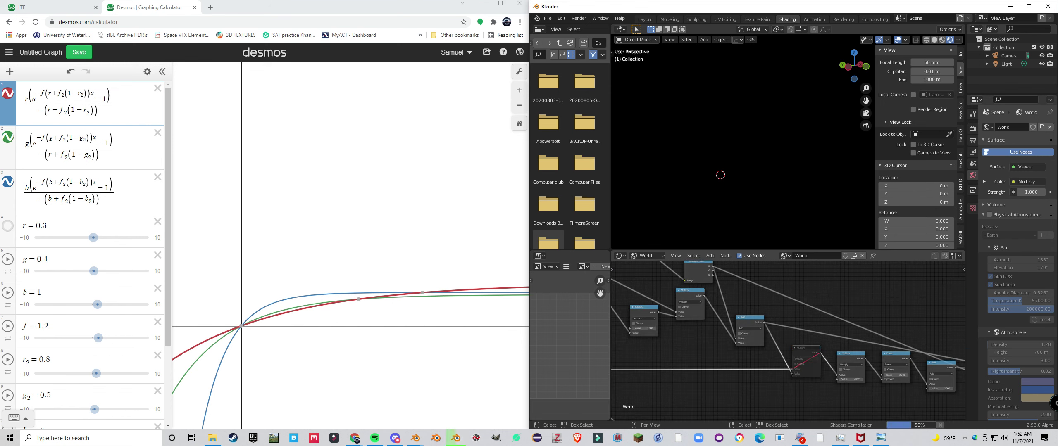
- Preview the outputs of the Multiply and Power nodes after the muted node, and examine the gradient in the viewport
scroll(806, 354, "down", 2)
scroll(779, 344, "up", 4)
left_click_drag(806, 354, 743, 346)
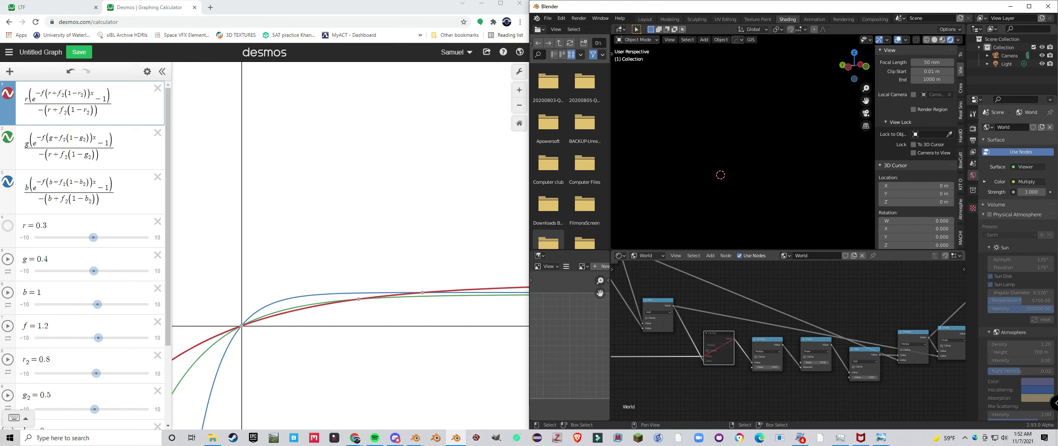
left_click(863, 356)
left_click_drag(863, 356, 843, 358)
scroll(842, 359, "up", 1)
left_click(745, 348)
scroll(756, 347, "down", 4)
left_click_drag(756, 348, 727, 348)
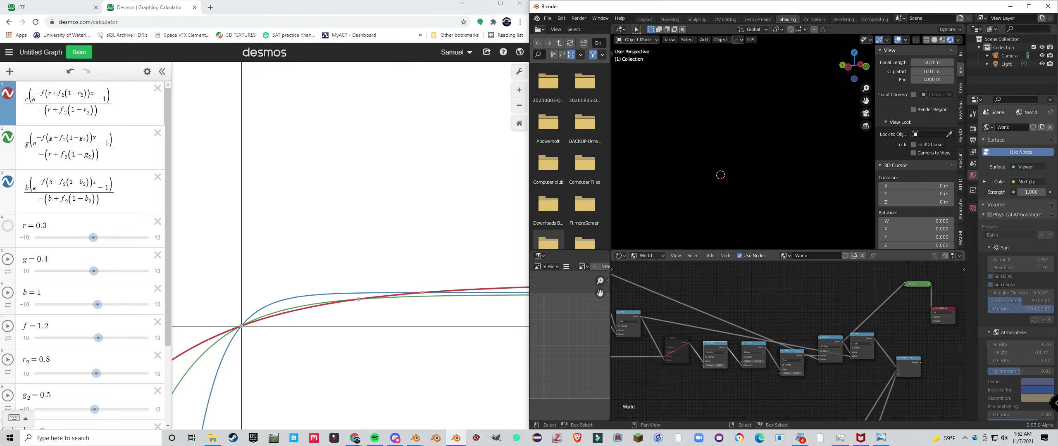
left_click(716, 348, "ctrl+shift")
left_click(753, 348, "ctrl+shift")
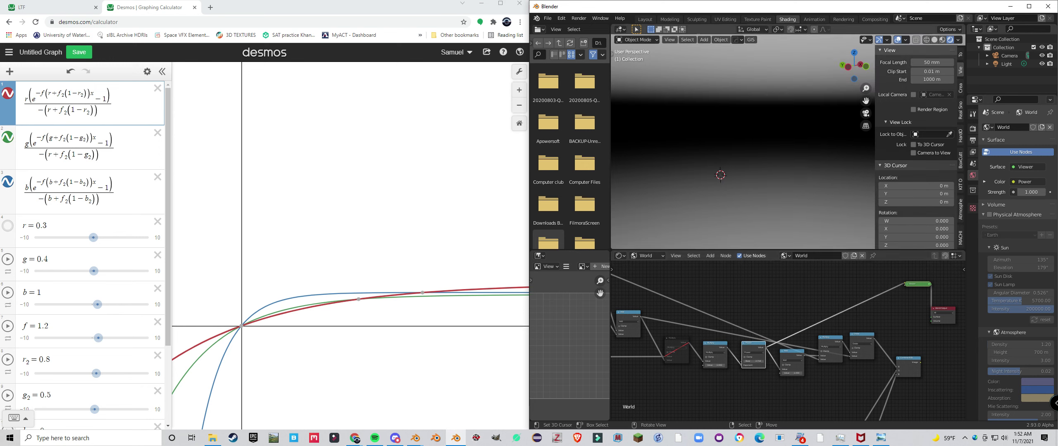
mouse_move(742, 141)
left_mouse_down()
mouse_move(743, 162)
mouse_move(745, 143)
left_mouse_up()
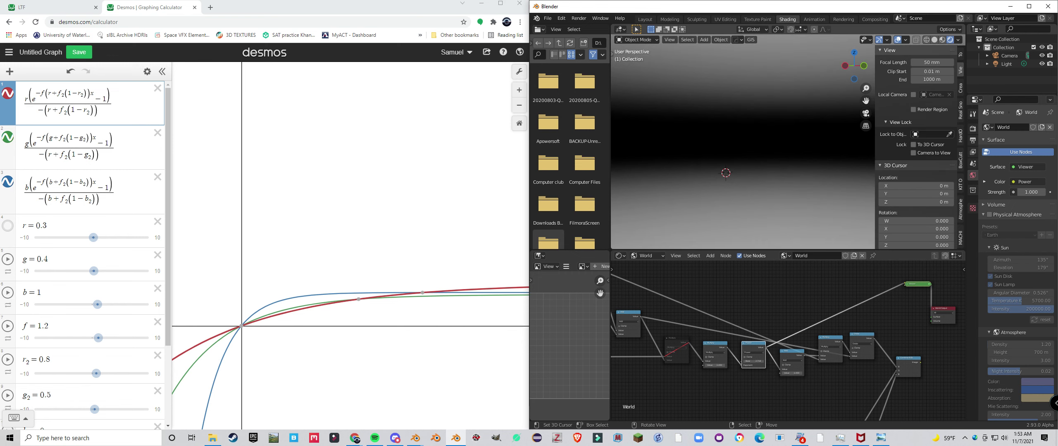
- Inspect the Absorption amount group's contents, and unmute the Multiply node in the red chain
scroll(810, 325, "down", 4)
scroll(628, 330, "up", 8)
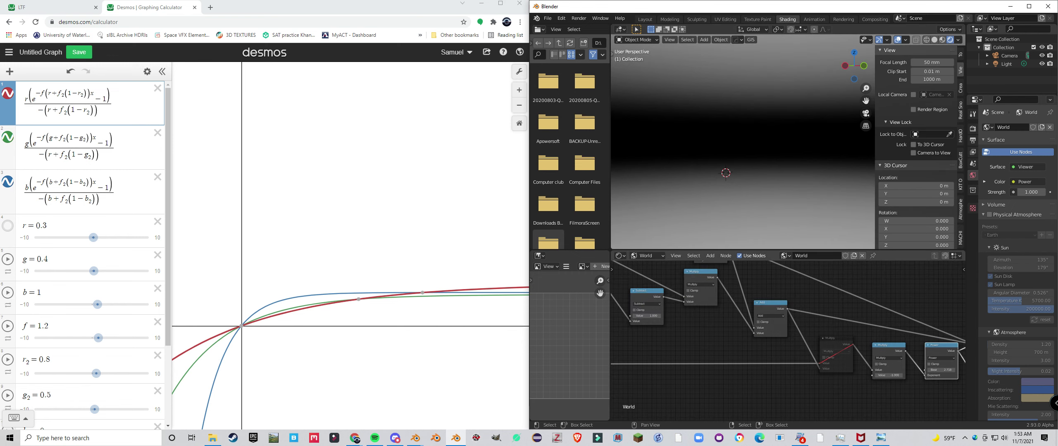
scroll(921, 351, "down", 4)
scroll(756, 301, "up", 2)
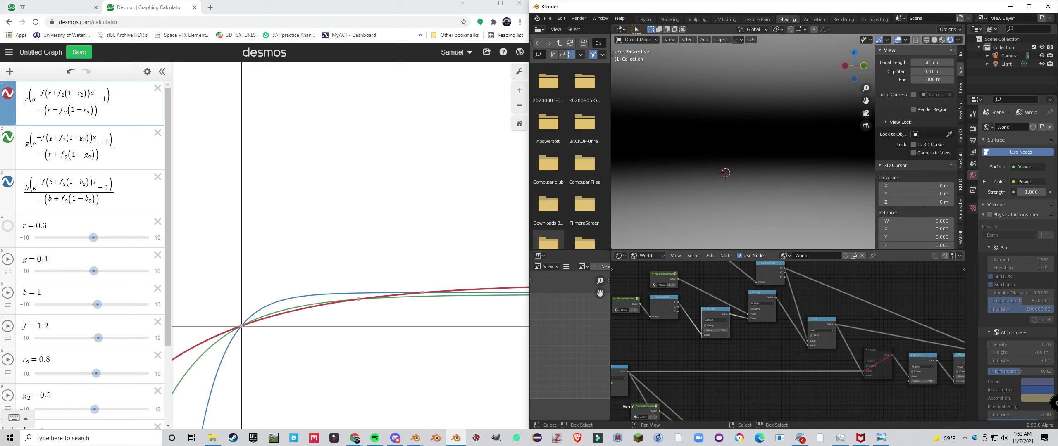
key("Tab")
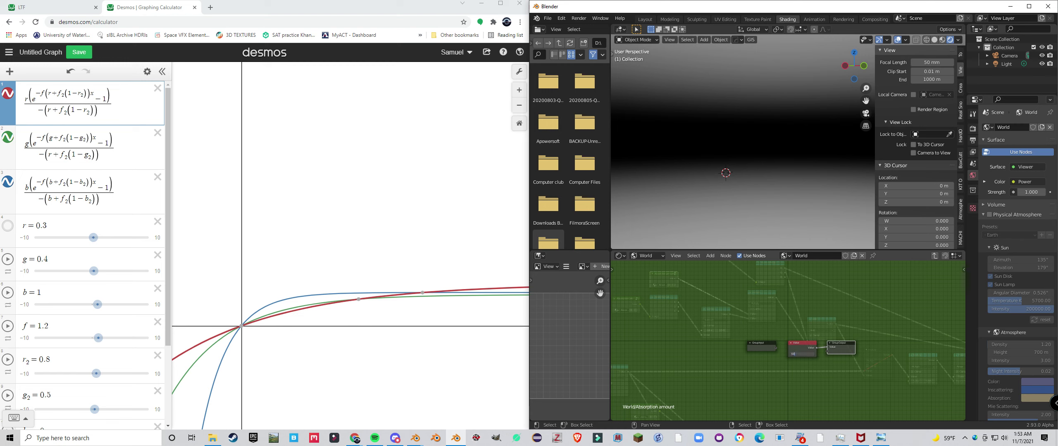
right_click(795, 354)
key("Tab")
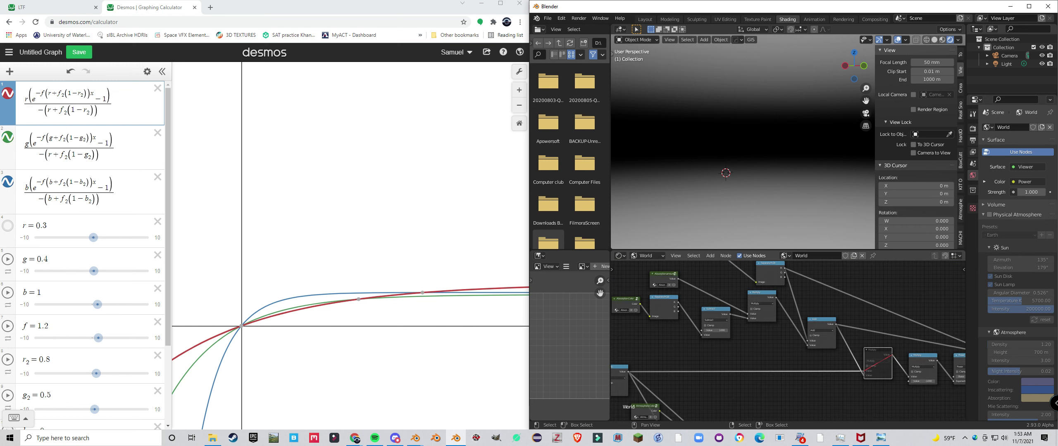
key("m")
- Lower the number in the Value node inside the Absorption amount group, and return to the main World node tree
key("Tab")
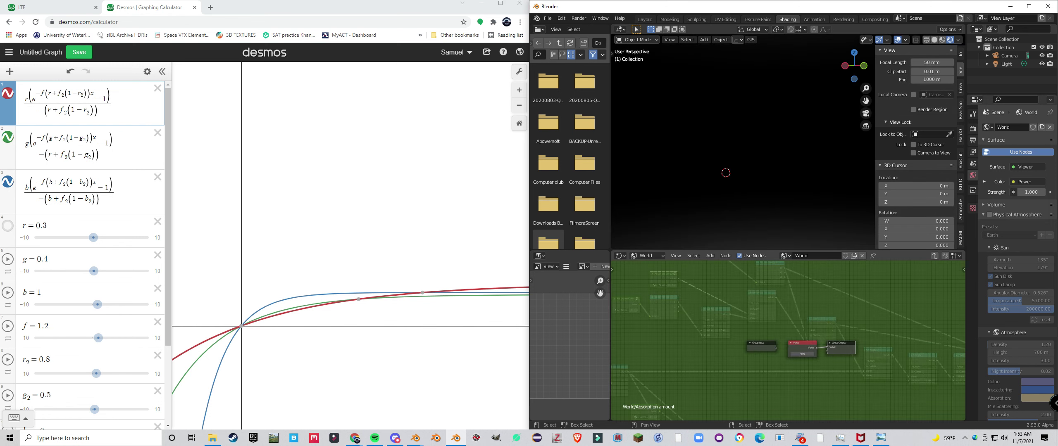
key("Return")
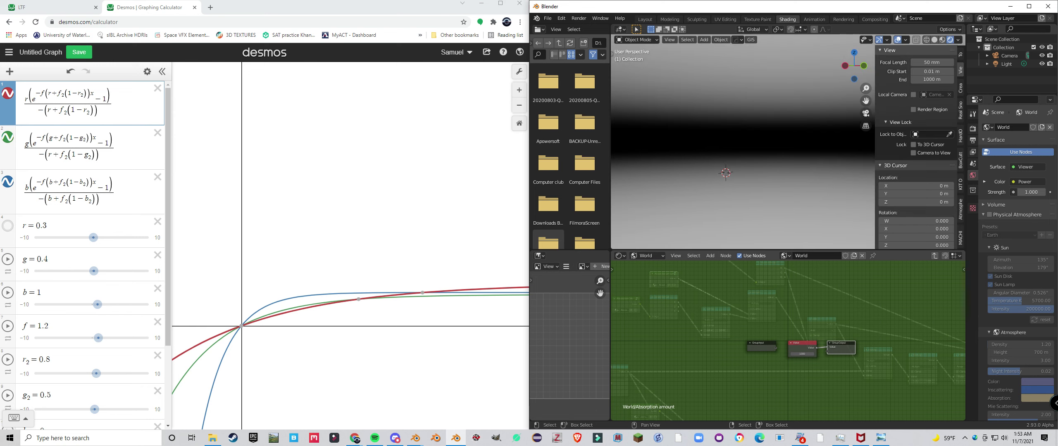
left_click_drag(802, 354, 790, 354)
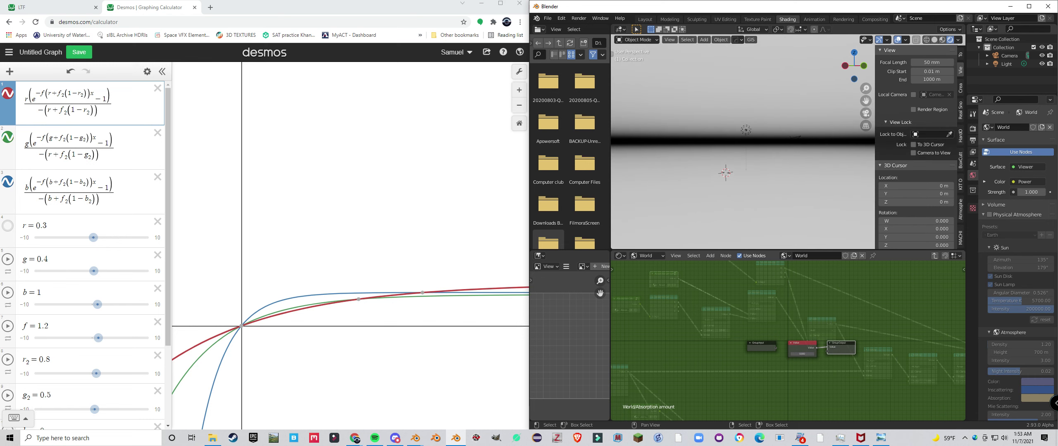
key("Tab")
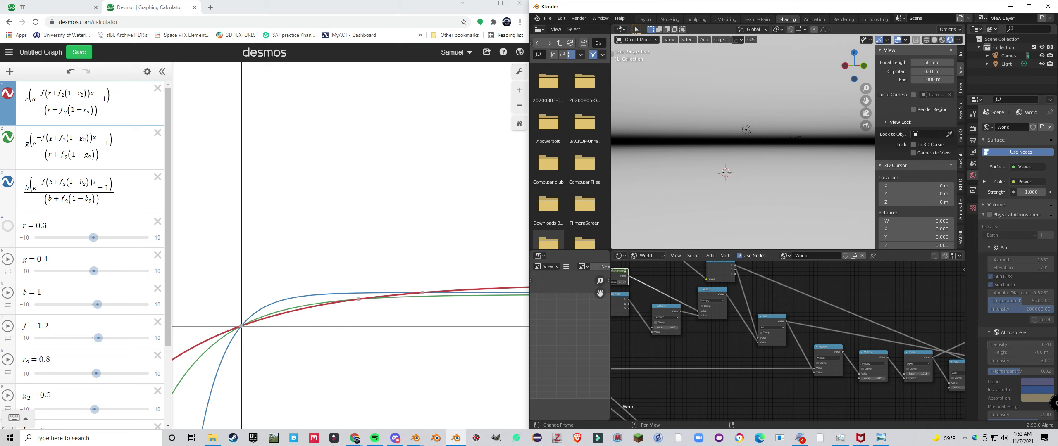
- Preview the outputs of the red chain's Add node and the Power node before it, and compare them in the viewport
scroll(796, 340, "up", 3)
scroll(822, 341, "down", 3)
left_click_drag(896, 351, 705, 353)
scroll(779, 372, "up", 2)
scroll(780, 343, "down", 3)
scroll(752, 346, "up", 1)
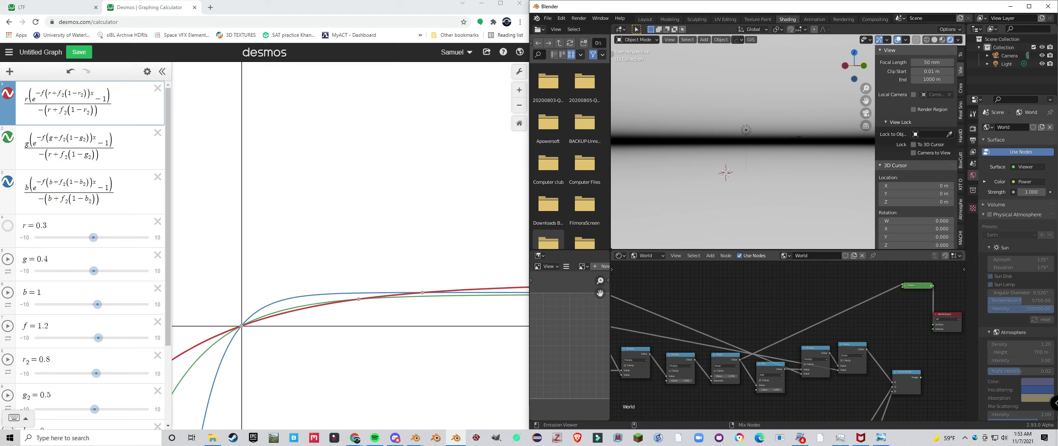
left_click(771, 370, "ctrl+shift")
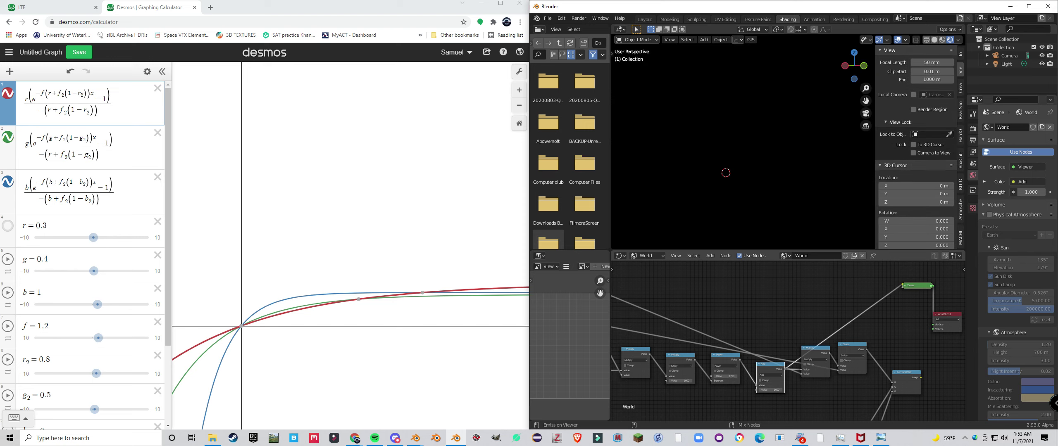
scroll(779, 369, "down", 3)
left_click_drag(779, 369, 796, 353)
scroll(753, 358, "up", 1)
left_click(753, 358, "ctrl+shift")
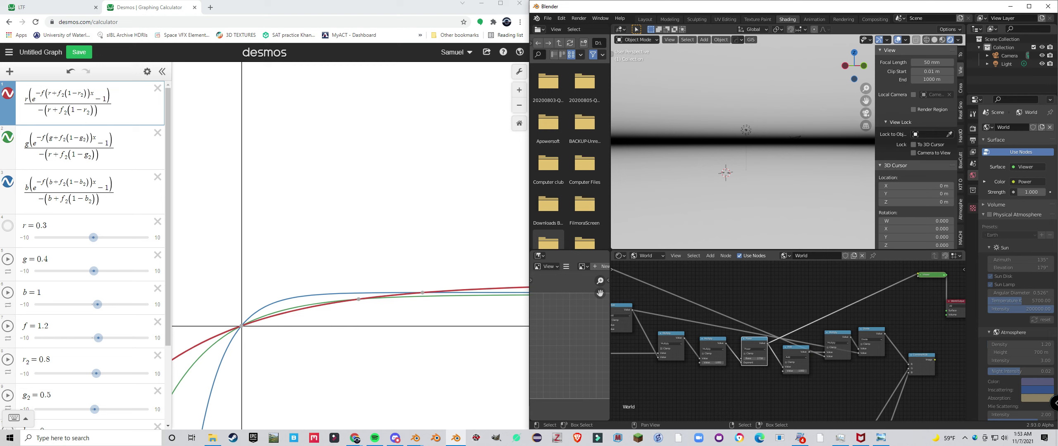
- Insert a duplicated math node set to Multiply between Power and Add in the red chain, and preview its output
scroll(788, 343, "up", 1)
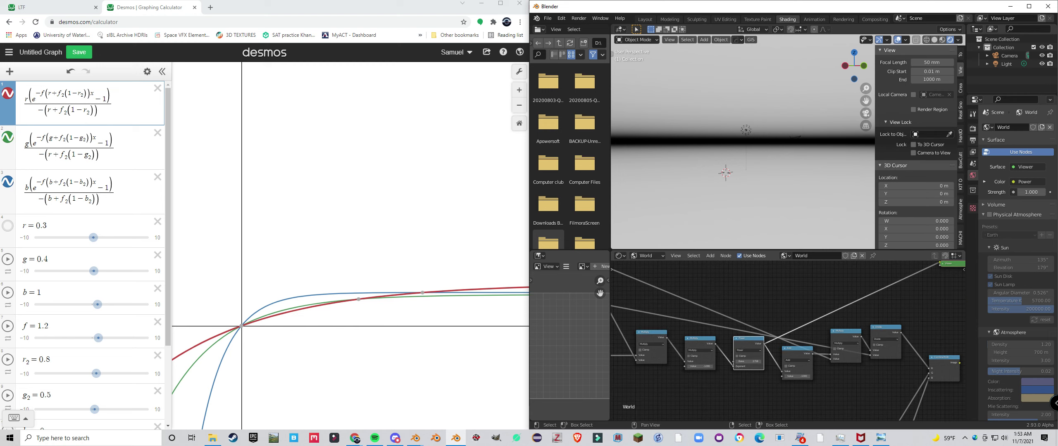
left_click(798, 349)
key("shift+d")
left_click(782, 351)
left_click(797, 363)
left_click(789, 316)
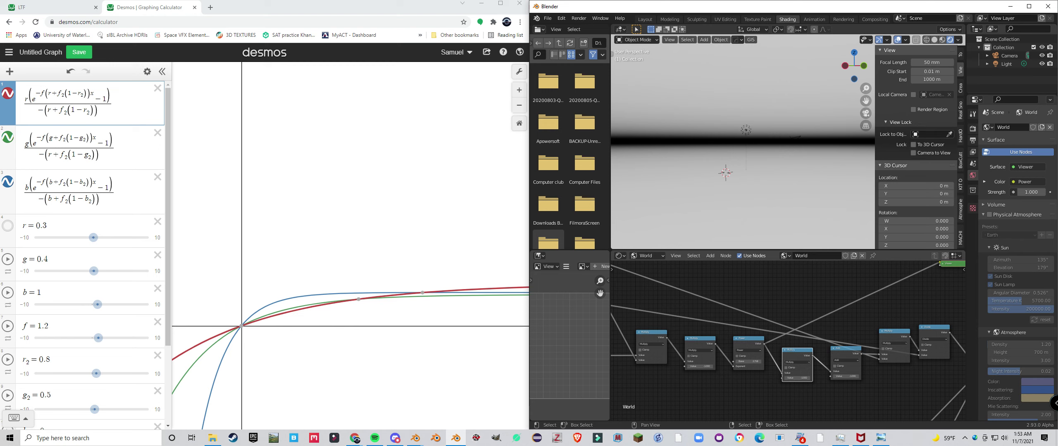
scroll(665, 346, "down", 4)
scroll(937, 331, "up", 3)
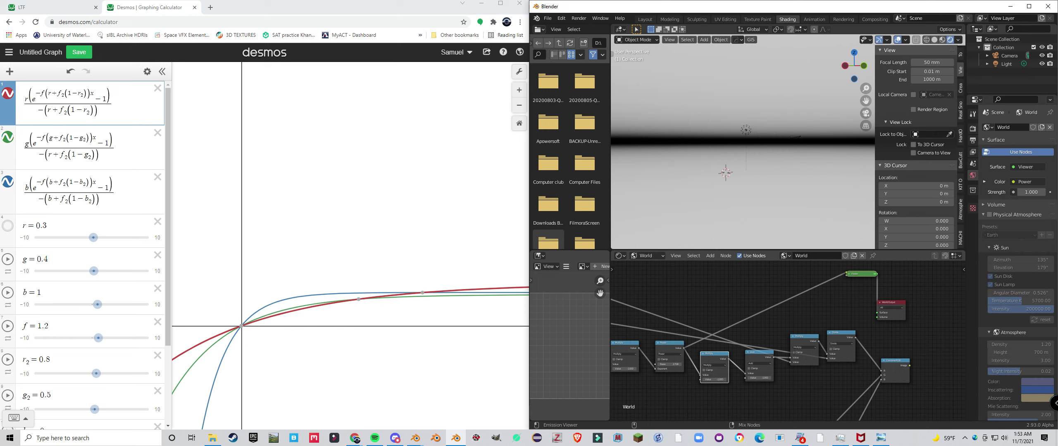
left_click(714, 363, "ctrl+shift")
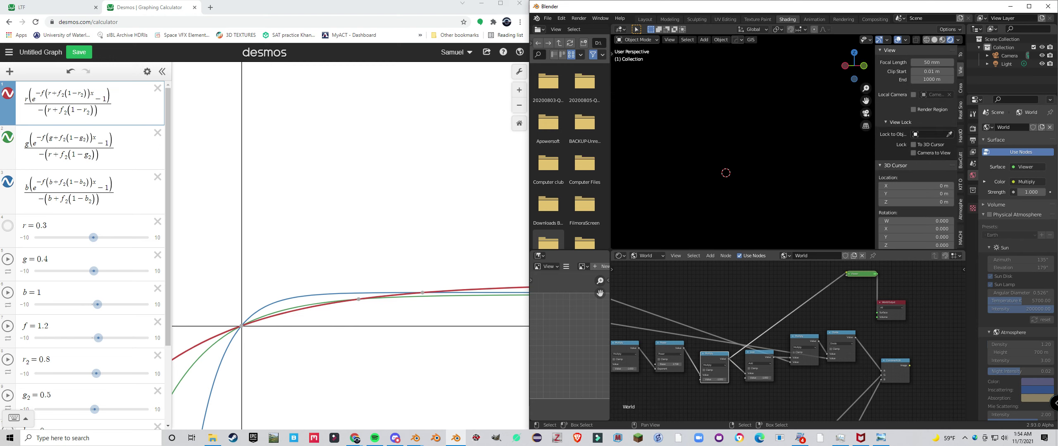
- Adjust the value of the red chain's Add node, and preview the outputs of the Add and Divide nodes
left_click(759, 363)
left_click(761, 375)
left_click(760, 378)
left_click(758, 358, "ctrl+shift")
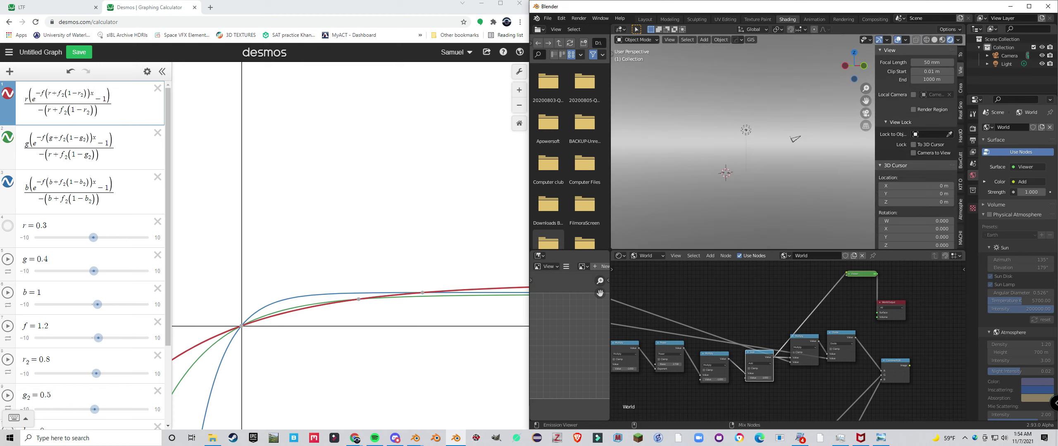
left_click(841, 339, "ctrl+shift")
left_click_drag(840, 341, 703, 267)
scroll(809, 327, "down", 2)
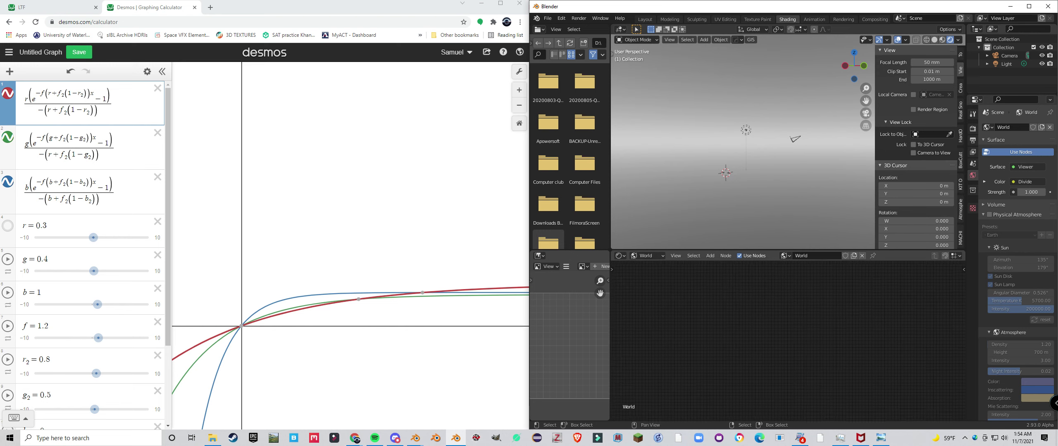
- Insert a duplicated math node set to Multiply with a value of -1 after the Subtract node in the green chain
left_click_drag(735, 407, 770, 281)
scroll(773, 306, "up", 2)
left_click_drag(702, 355, 803, 302)
scroll(780, 322, "up", 3)
left_click_drag(752, 339, 847, 314)
scroll(826, 322, "up", 3)
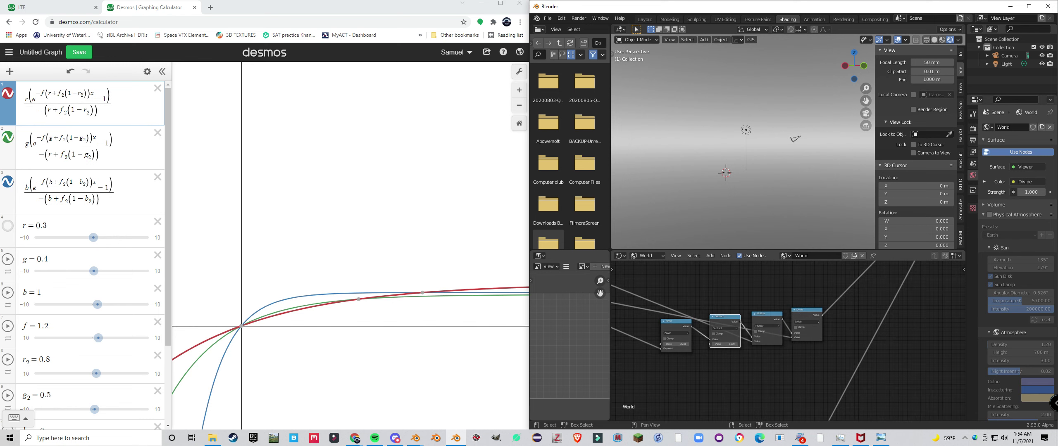
key("shift+d")
left_click(759, 335)
left_click(774, 337)
left_click(771, 352)
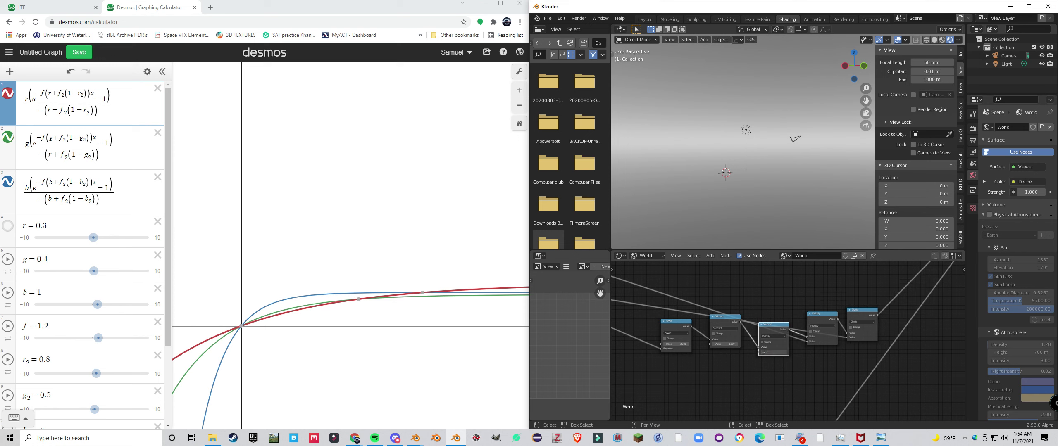
key("Return")
scroll(773, 352, "down", 4)
scroll(774, 351, "up", 2)
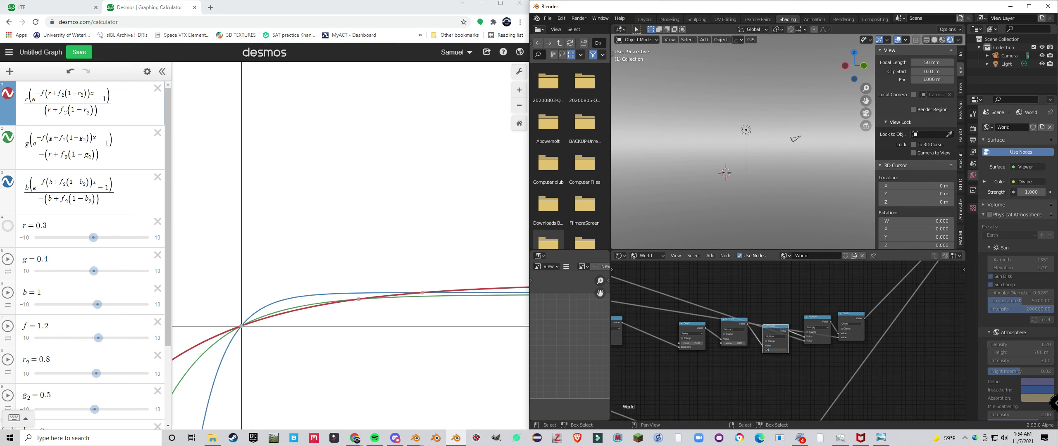
type("-1")
key("Return")
- Duplicate the green chain's new Multiply node and insert the copy after the Subtract node in the blue chain
scroll(773, 350, "down", 2)
left_click_drag(773, 351, 776, 304)
scroll(775, 304, "up", 1)
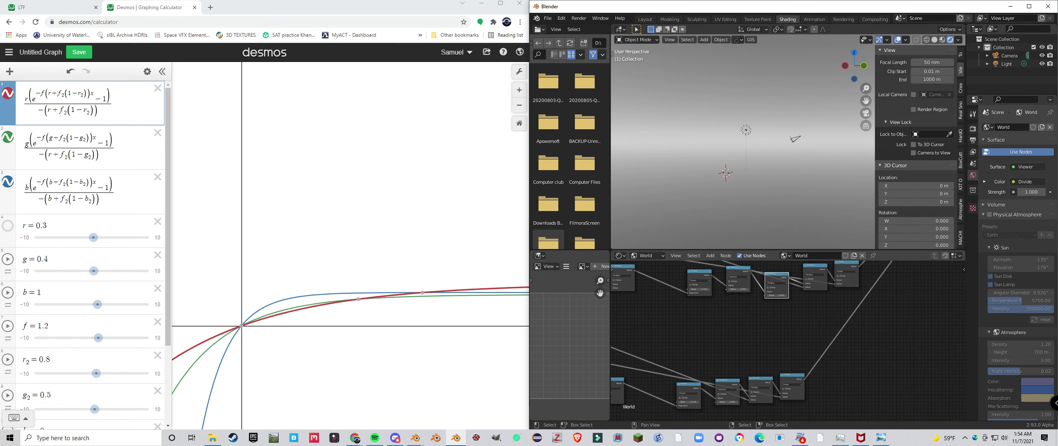
key("g")
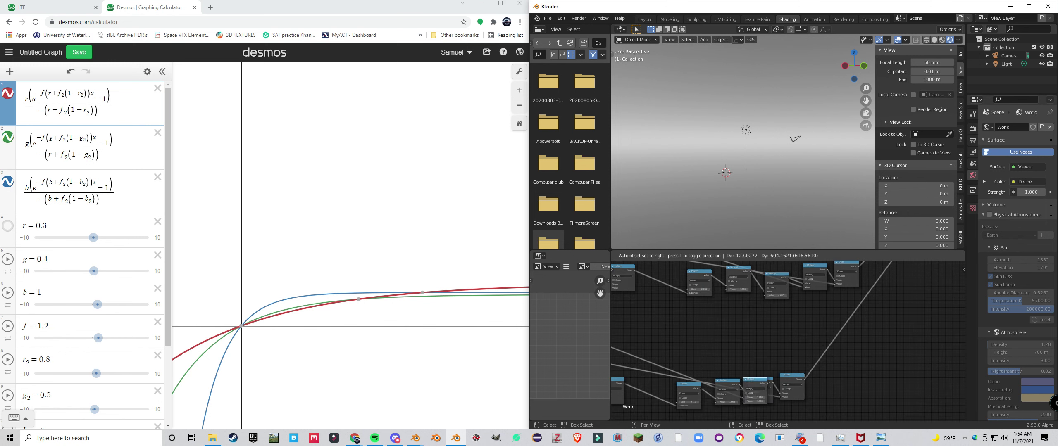
left_click(756, 396)
scroll(919, 271, "down", 2)
left_click_drag(919, 271, 762, 408)
scroll(765, 407, "down", 1)
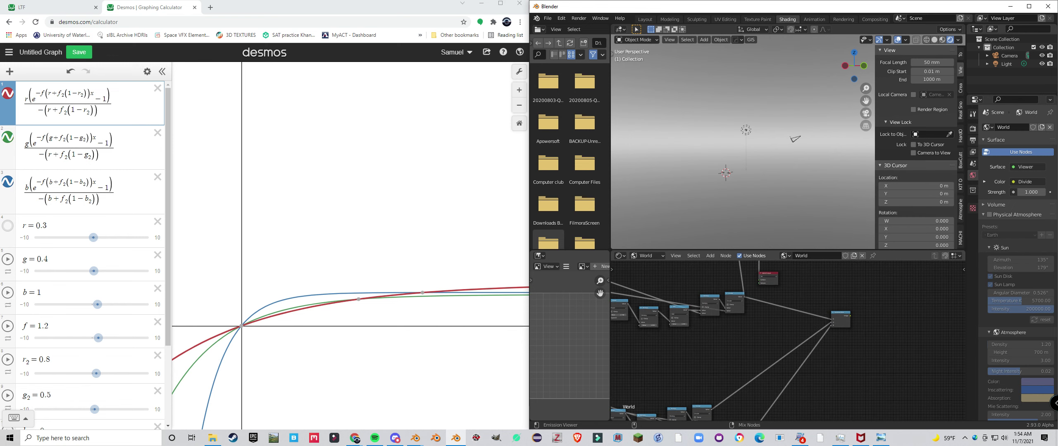
- Preview the Combine RGB node's output and the green chain's Divide output in the viewport
left_click(840, 319, "ctrl+shift")
left_click_drag(841, 320, 892, 218)
scroll(797, 327, "up", 1)
left_click_drag(798, 327, 845, 397)
scroll(845, 405, "down", 2)
scroll(851, 382, "up", 2)
scroll(851, 383, "down", 2)
mouse_move(792, 353)
left_mouse_down()
mouse_move(789, 338)
mouse_move(785, 390)
mouse_move(798, 341)
left_mouse_up()
scroll(790, 338, "up", 3)
scroll(798, 340, "up", 1)
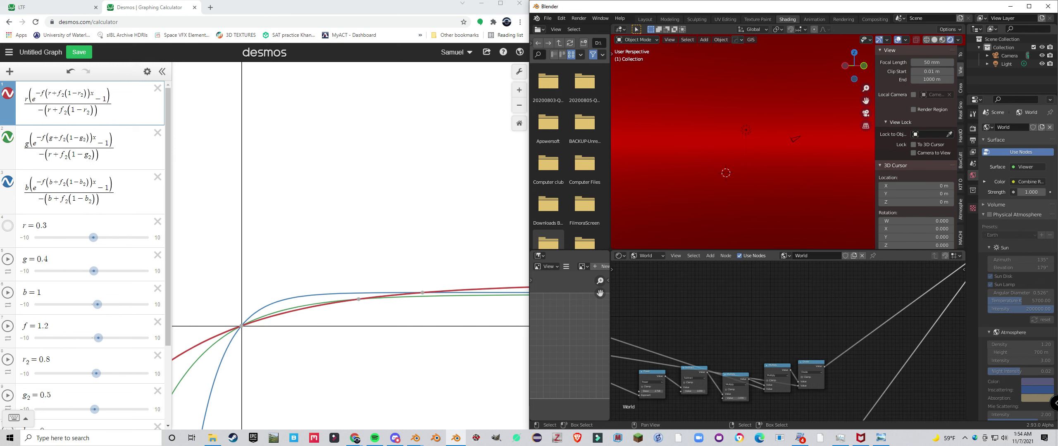
scroll(805, 366, "down", 2)
left_click(807, 368, "ctrl+shift")
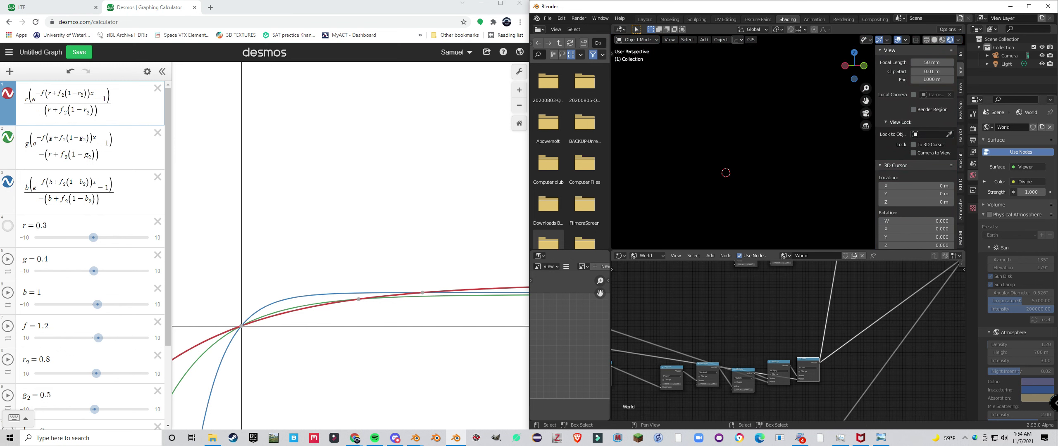
- Change the green chain's Subtract node after Power to the Add operation
scroll(788, 340, "up", 2)
left_click(706, 359)
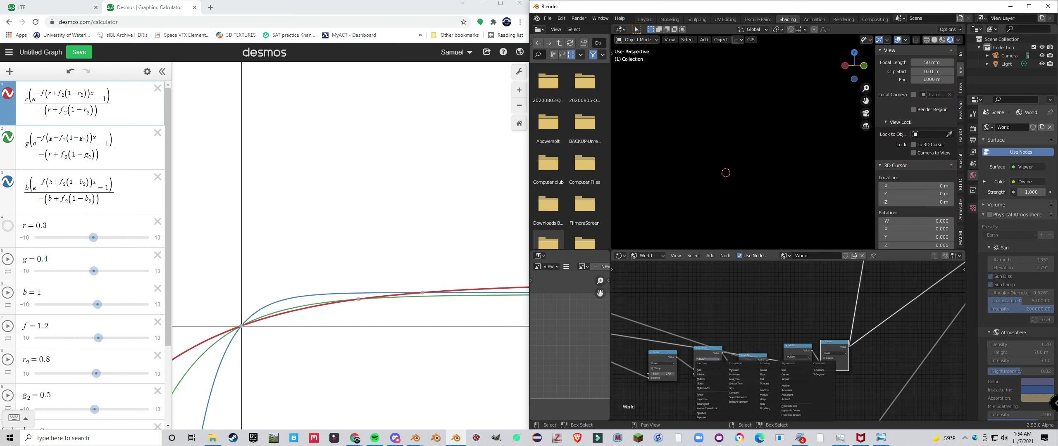
scroll(788, 343, "up", 1)
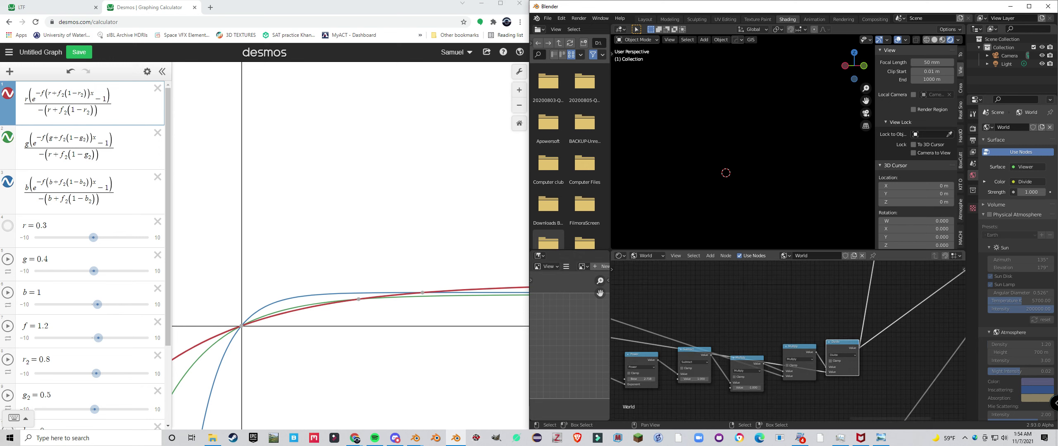
scroll(788, 343, "down", 2)
left_click_drag(789, 342, 788, 303)
scroll(783, 339, "down", 2)
left_click_drag(783, 405, 778, 322)
scroll(778, 326, "up", 3)
scroll(785, 343, "up", 1)
left_click(709, 360)
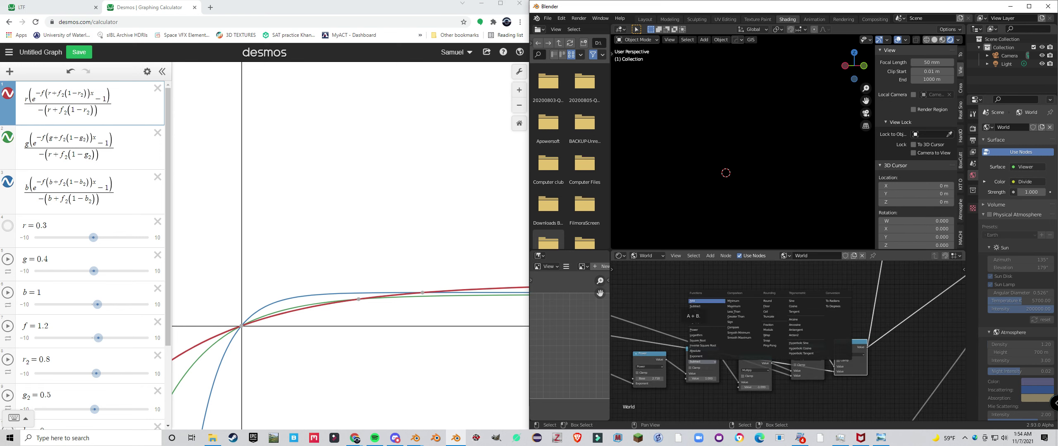
left_click(699, 301)
scroll(777, 342, "up", 3)
left_click_drag(777, 343, 816, 320)
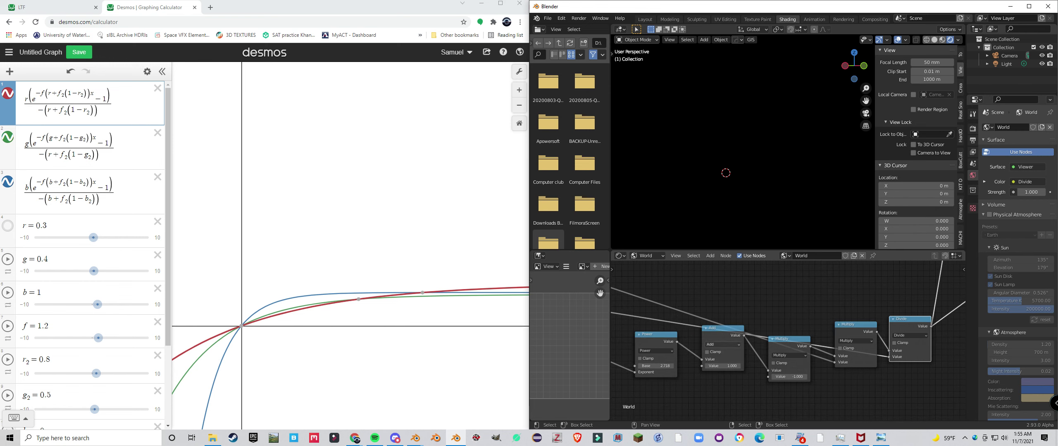
- Set the math node directly after Power in the green chain to Multiply with a value of -1
left_click(722, 344)
left_click(722, 281)
left_click(722, 367)
type("-1")
key("Return")
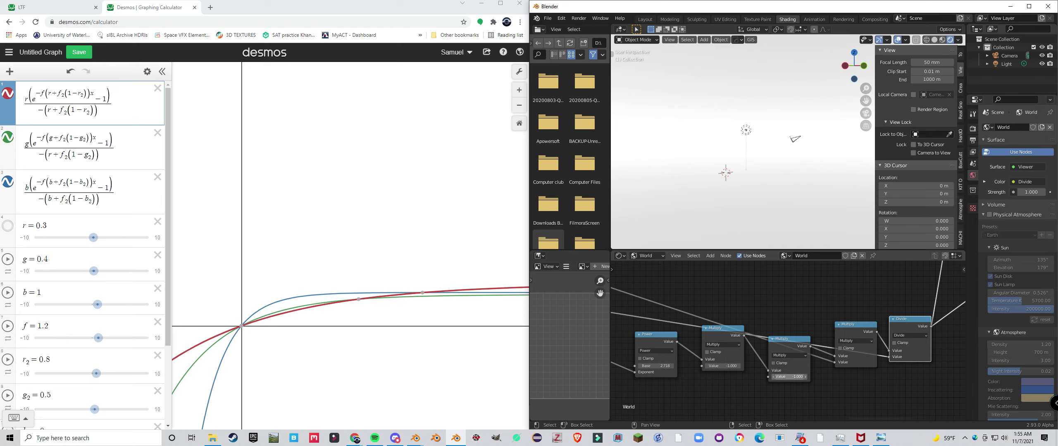
- Set the green chain's second math node after Power to Add, and preview the Add and Divide outputs
left_click(789, 355)
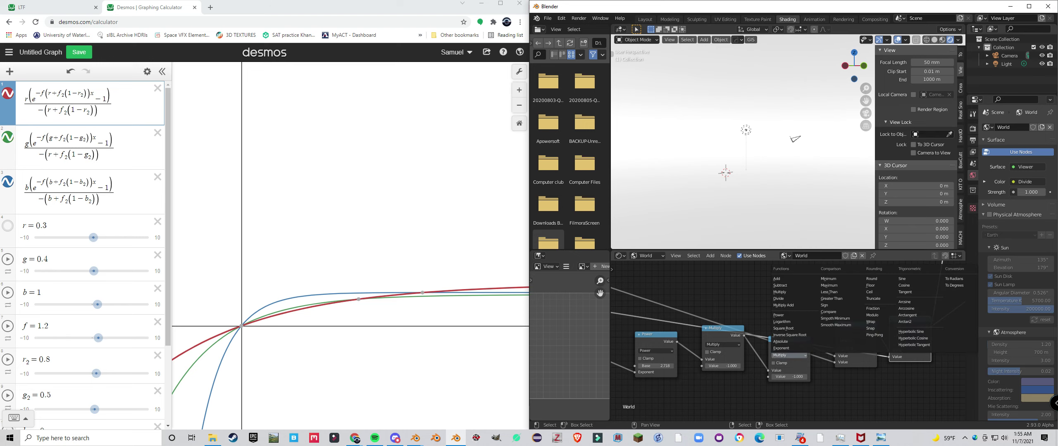
left_click(777, 279)
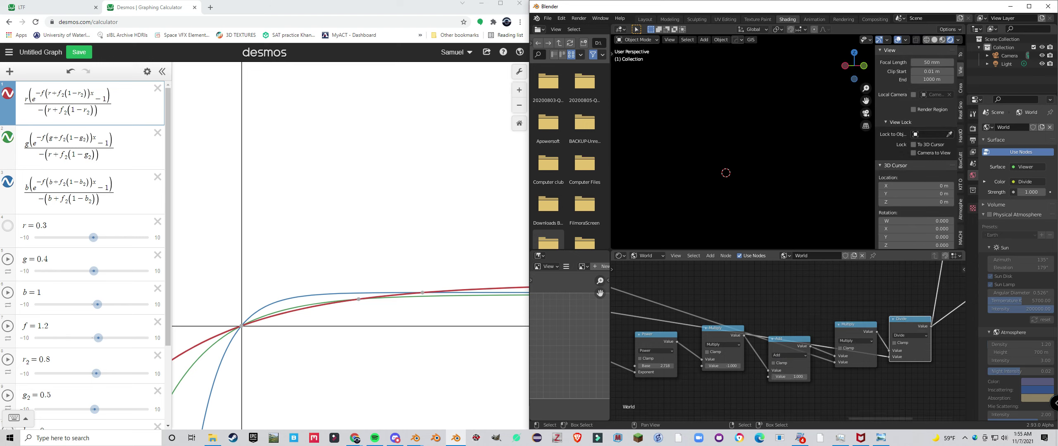
left_click(788, 346, "ctrl+shift")
left_click(908, 326, "ctrl+shift")
- Preview the red chain's Divide output, and compare the node order of the red and green chains
scroll(925, 413, "down", 5)
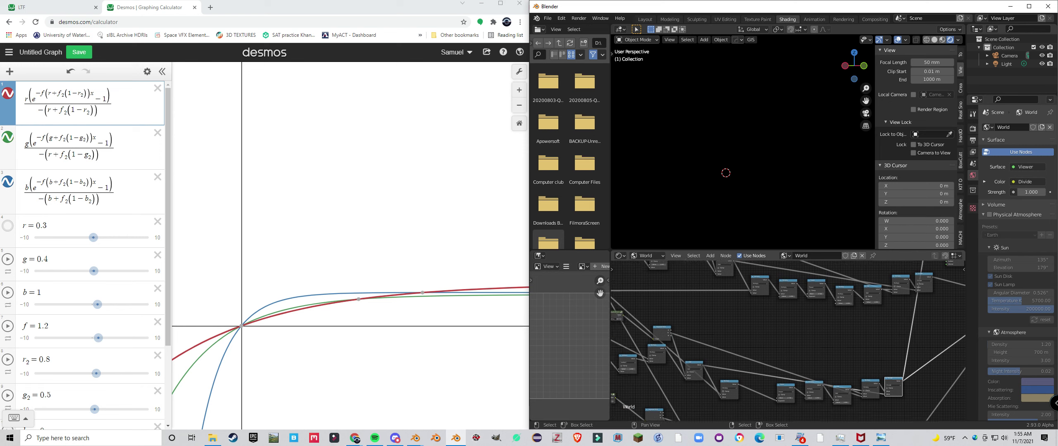
left_click_drag(932, 318, 823, 323)
left_click(839, 285, "ctrl+shift")
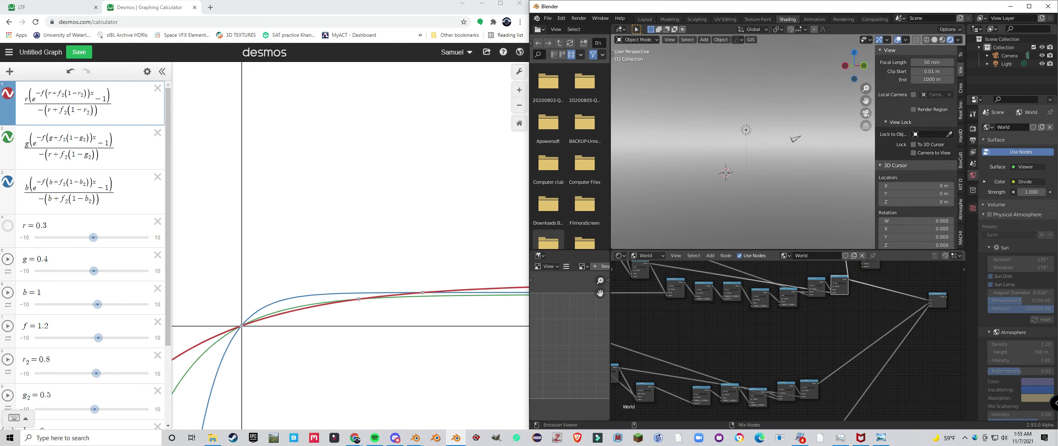
left_click_drag(798, 360, 818, 349)
scroll(803, 355, "up", 4)
scroll(818, 350, "down", 4)
left_click(726, 280)
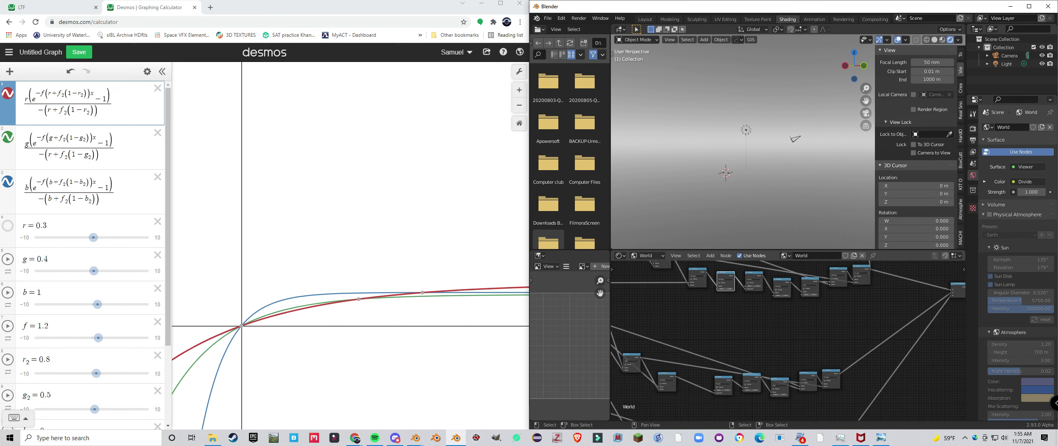
- Insert a duplicate of the selected math node into the gap in the green chain and preview the chain's final node
key("shift+d")
left_click(695, 383)
left_click_drag(703, 397, 724, 310)
left_click_drag(847, 304, 779, 343)
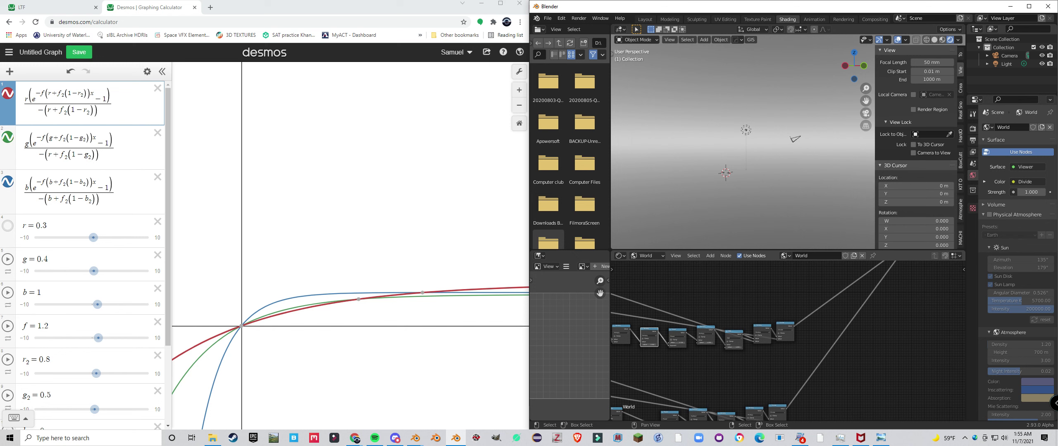
left_click(785, 330, "ctrl+shift")
left_click_drag(785, 331, 868, 289)
- Insert a duplicate of the green chain's added math node into the blue chain and preview the blue chain's final node
left_click(709, 292)
key("shift+d")
left_click(701, 395)
left_click(859, 381, "ctrl+shift")
- Preview the Combine RGB output and line up the Combine RGB, Viewer and World Output nodes to its right
left_click_drag(872, 281, 659, 416)
left_click(805, 311, "ctrl+shift")
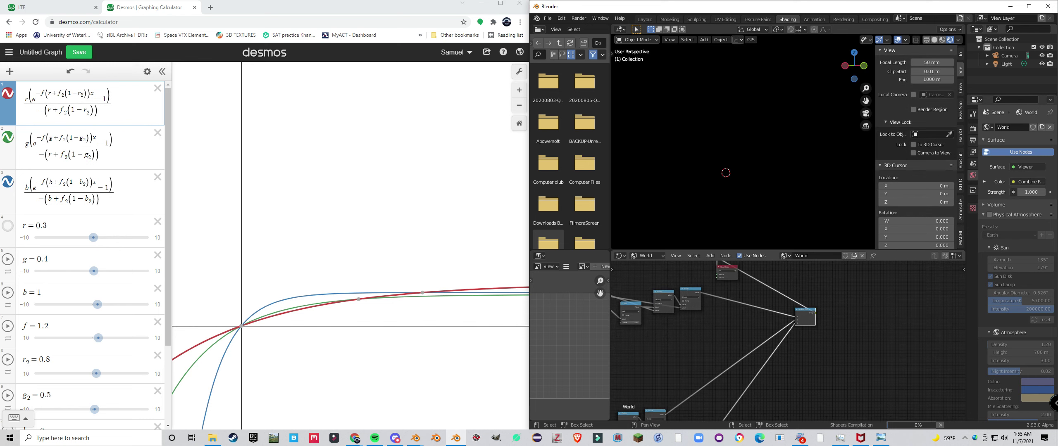
left_click_drag(805, 314, 805, 384)
left_click_drag(726, 334, 900, 352)
left_click_drag(705, 314, 851, 359)
left_click_drag(785, 145, 773, 179)
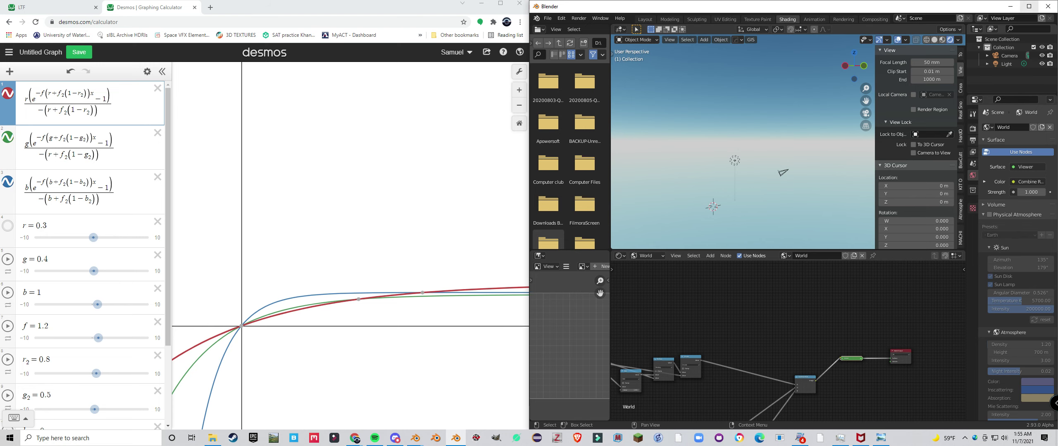
- Maximize the Blender window and set the value inside the Absorption amount group to 3
left_click(1029, 6)
left_click_drag(549, 318, 867, 296)
scroll(190, 293, "up", 5)
left_click(477, 279)
key("Tab")
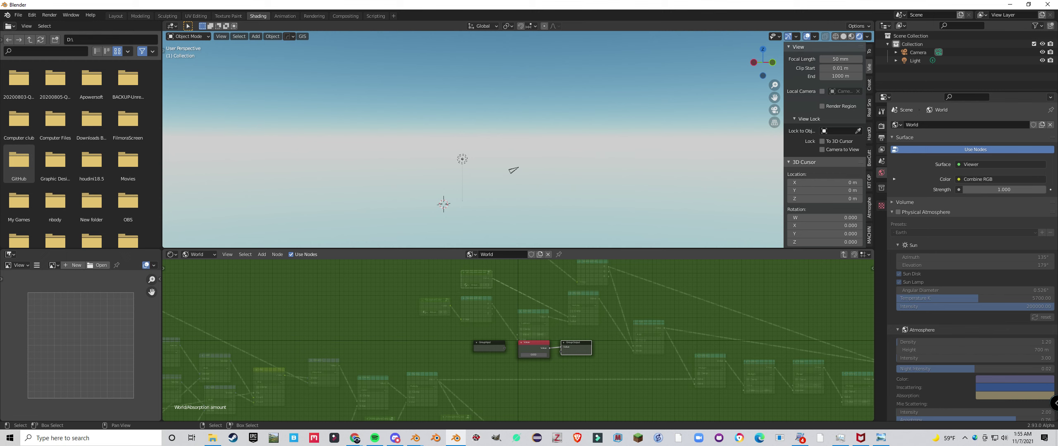
type("3")
key("Return")
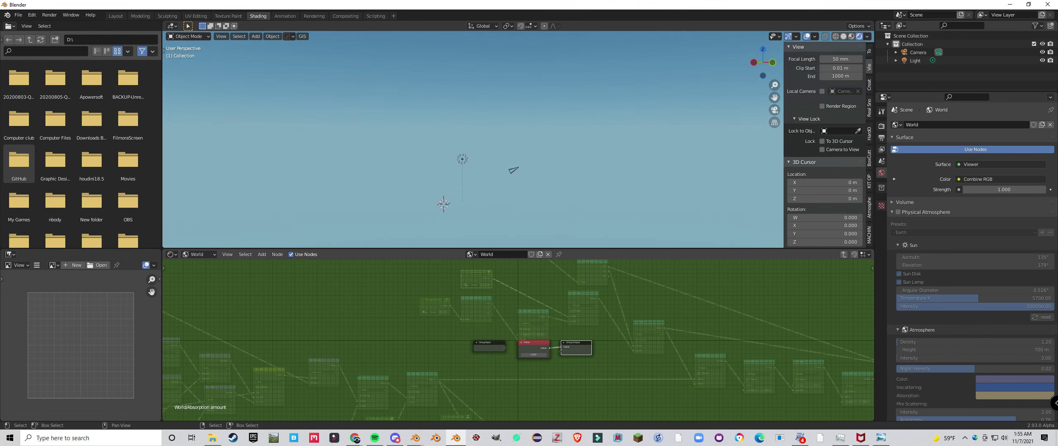
- Adjust the RGB color inside the Absorption Color group to a muted orange
mouse_move(516, 157)
left_mouse_down()
mouse_move(508, 188)
mouse_move(516, 159)
left_mouse_up()
key("Tab")
left_click(435, 305)
key("Tab")
scroll(519, 347, "up", 8)
mouse_move(511, 379)
left_mouse_down()
mouse_move(510, 337)
mouse_move(552, 339)
left_mouse_up()
scroll(509, 338, "up", 3)
left_click_drag(595, 311, 564, 368)
key("Tab")
- Set the value inside the Absorption amount group to 1
scroll(578, 312, "down", 4)
left_click(466, 283)
key("Tab")
mouse_move(562, 165)
left_mouse_down()
mouse_move(554, 183)
mouse_move(561, 158)
mouse_move(552, 154)
left_mouse_up()
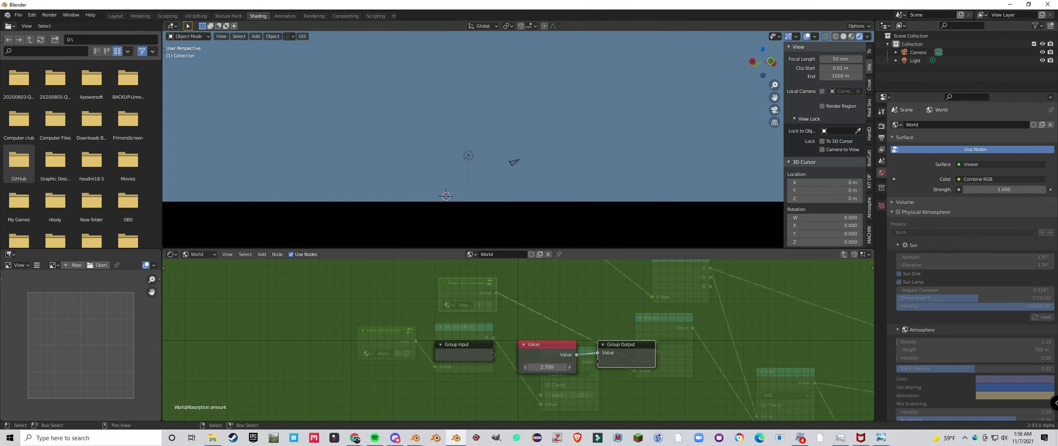
type("1")
key("Return")
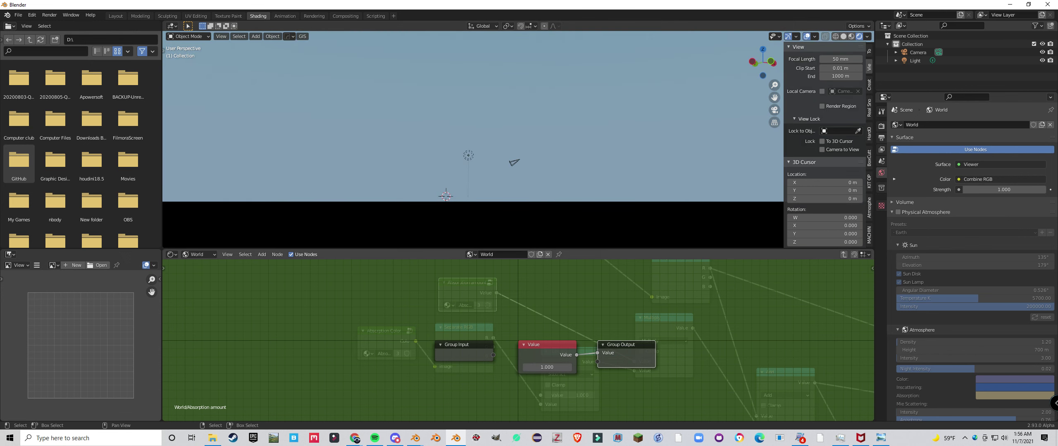
key("Tab")
- Check the current settings inside the Absorption Color and Absorption amount groups against the rendered sky
left_click_drag(552, 153, 553, 150)
left_click(384, 331)
key("Tab")
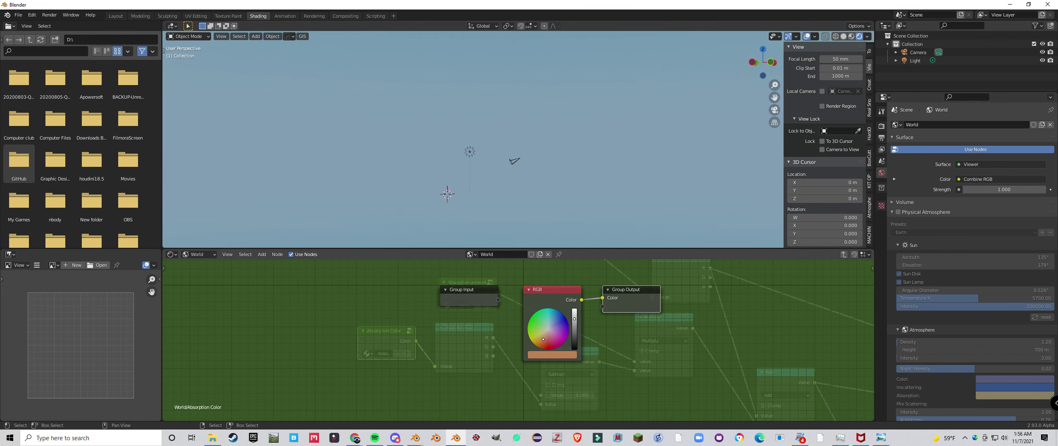
key("Tab")
left_click(467, 283)
key("Tab")
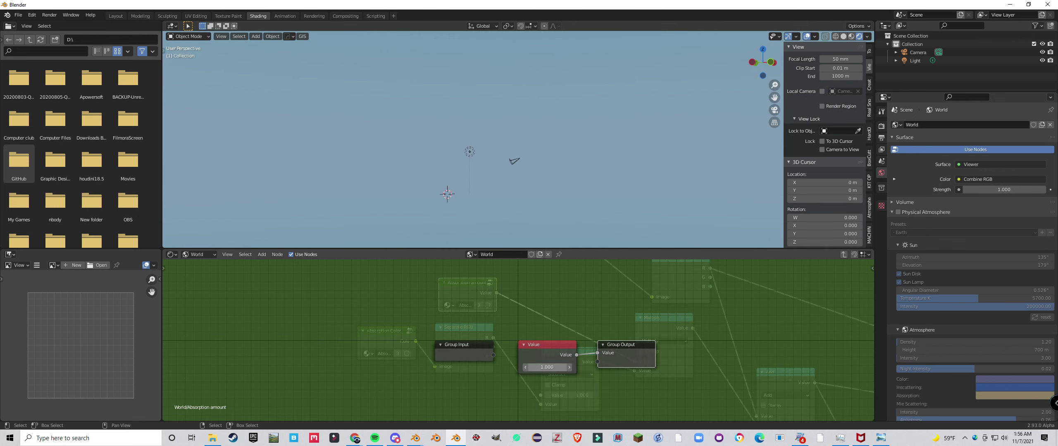
key("Tab")
- Lower the value inside the Atmosphere Density group and check the horizon in the viewport
scroll(469, 297, "down", 4)
left_click_drag(469, 297, 530, 387)
left_click(471, 326)
key("Tab")
left_click(536, 351)
left_click_drag(538, 360, 514, 360)
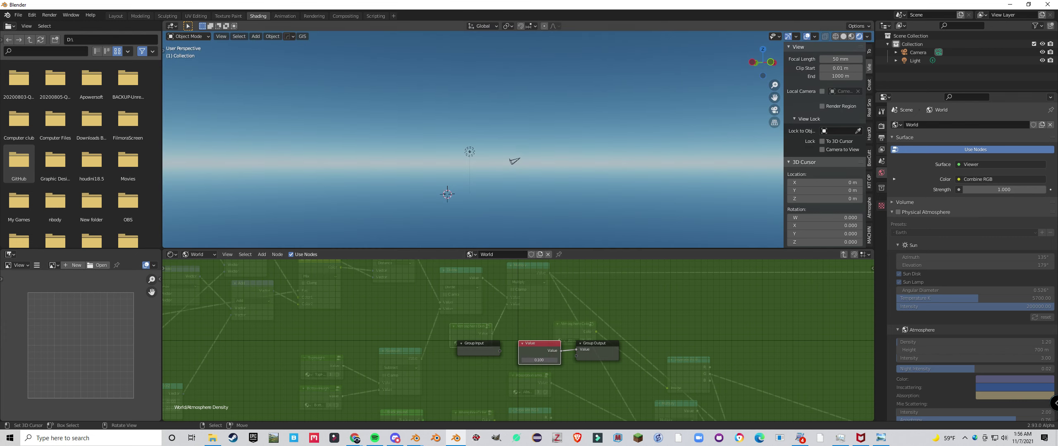
left_click_drag(488, 174, 479, 171)
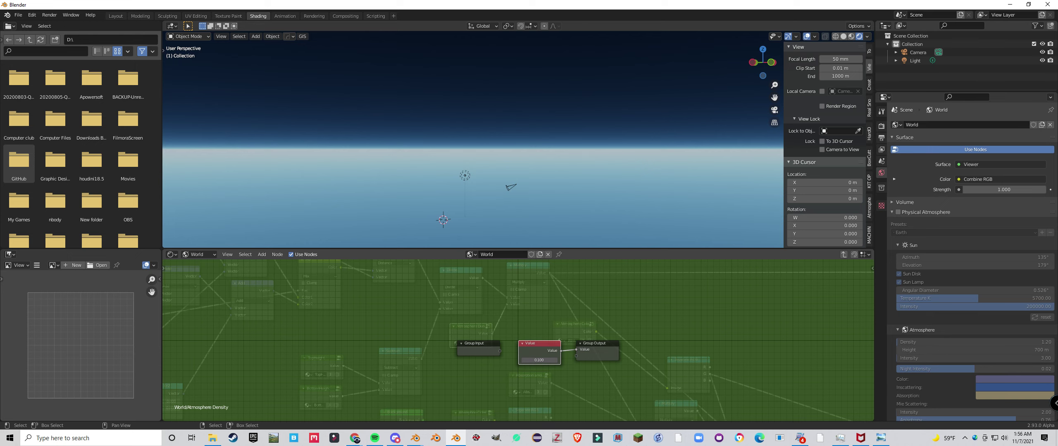
- Check the Absorption Color group, and enter a new value in the Absorption amount group
key("Tab")
scroll(516, 344, "down", 4)
left_click_drag(535, 285, 507, 367)
left_click(509, 299)
key("Tab")
key("Tab")
scroll(518, 341, "up", 1)
left_click(555, 267)
key("Tab")
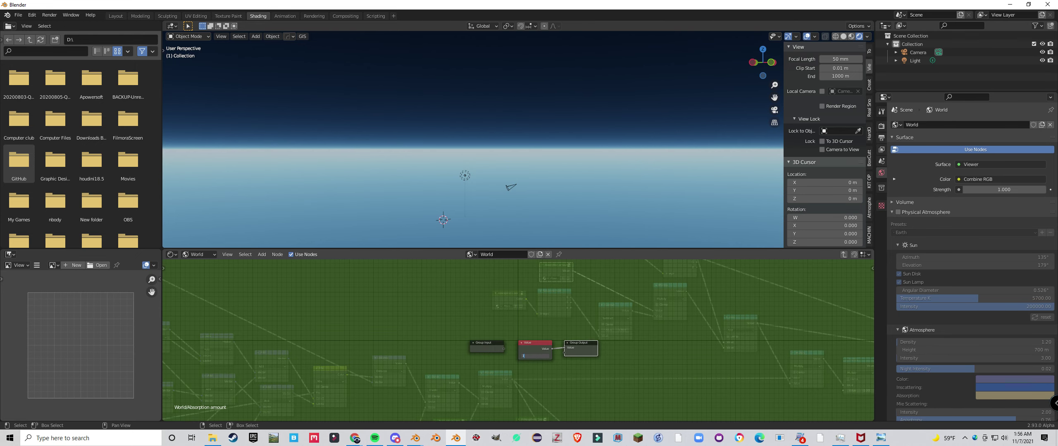
key("Return")
key("Tab")
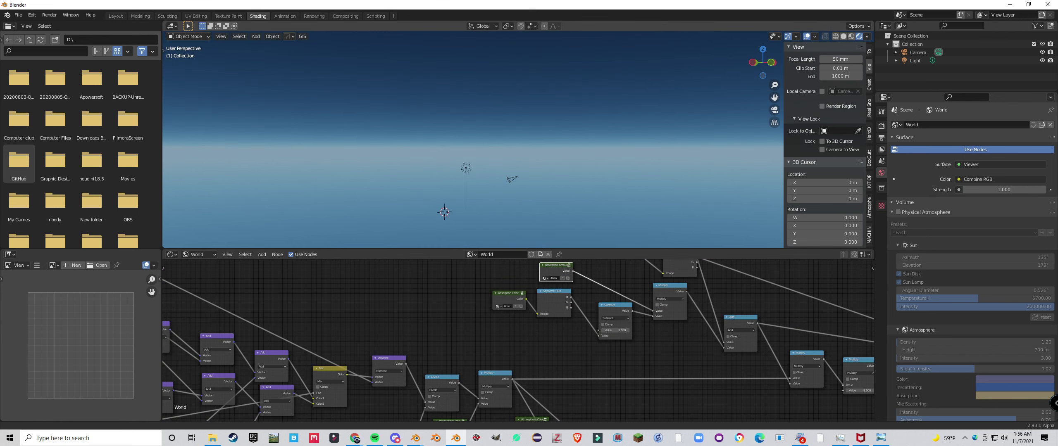
- Raise the brightness of the RGB color inside the Absorption Color group and check the horizon
left_click(509, 294)
key("Tab")
left_click_drag(551, 328, 550, 322)
left_click_drag(516, 174, 520, 153)
key("Tab")
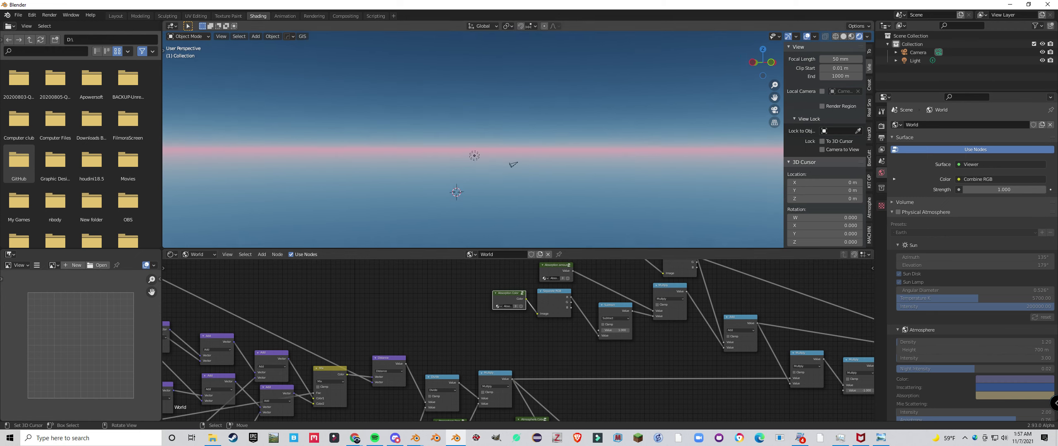
- Examine the horizon color band in the viewport from several distances and angles
scroll(473, 140, "down", 12)
scroll(473, 140, "up", 5)
left_click_drag(519, 137, 519, 140)
scroll(519, 140, "up", 9)
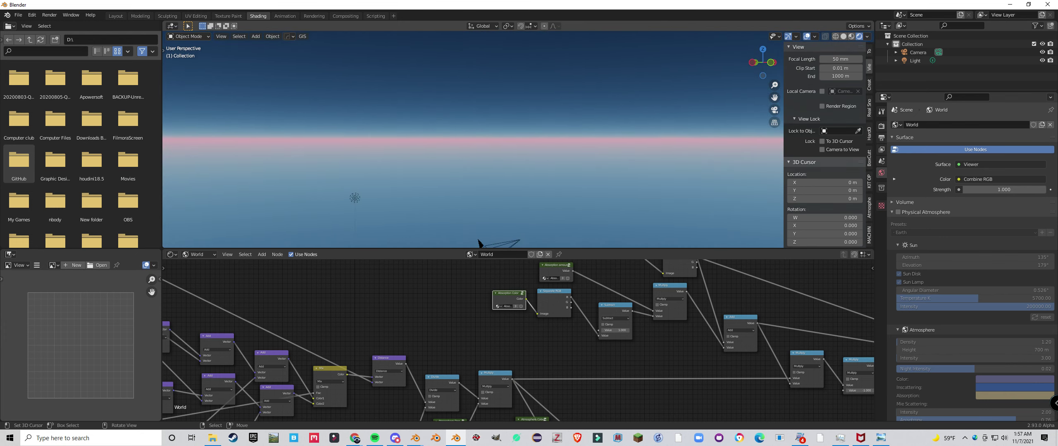
scroll(520, 139, "down", 8)
left_click_drag(518, 140, 468, 352)
left_click_drag(468, 135, 479, 57)
scroll(470, 149, "down", 4)
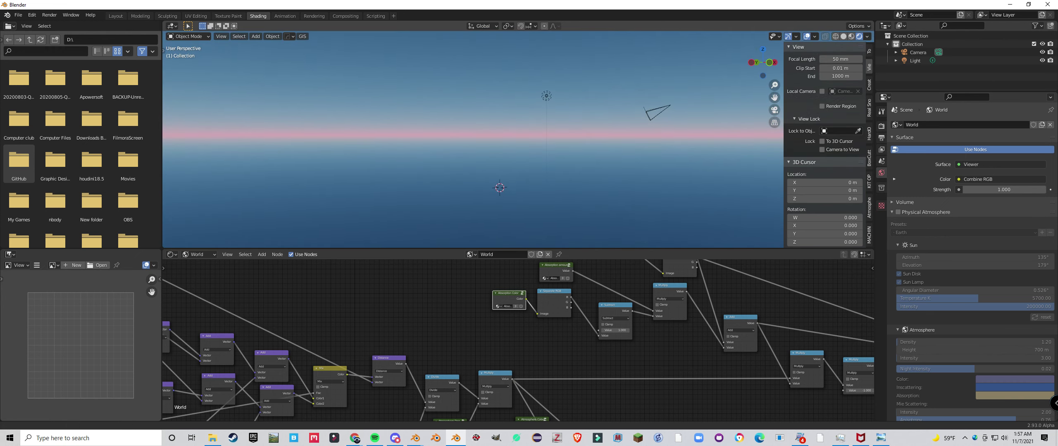
- Try an Absorption amount value of 20.6 and undo the change
left_click(552, 271)
key("Tab")
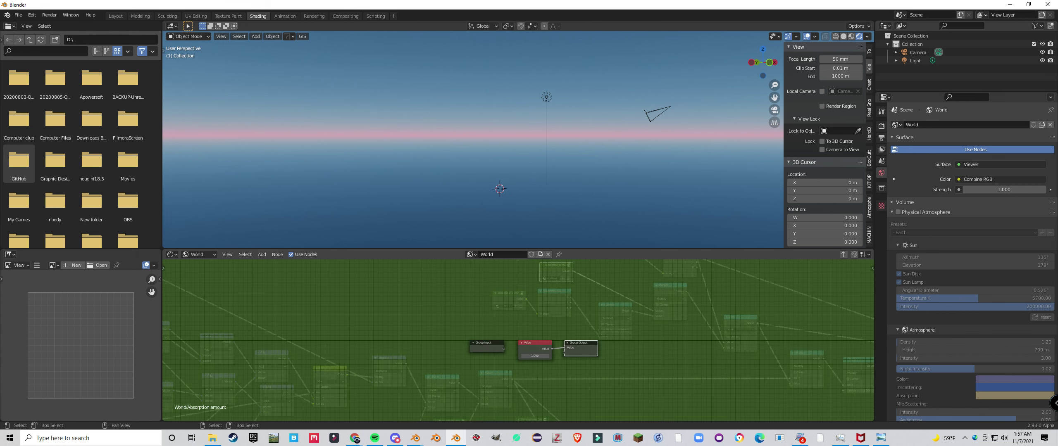
double_click(535, 356)
type("20.6")
key("Return")
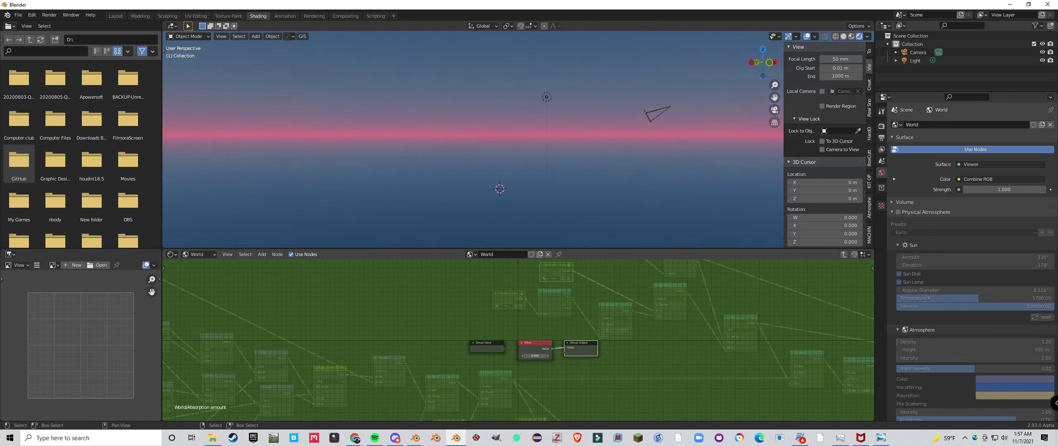
key("ctrl+z")
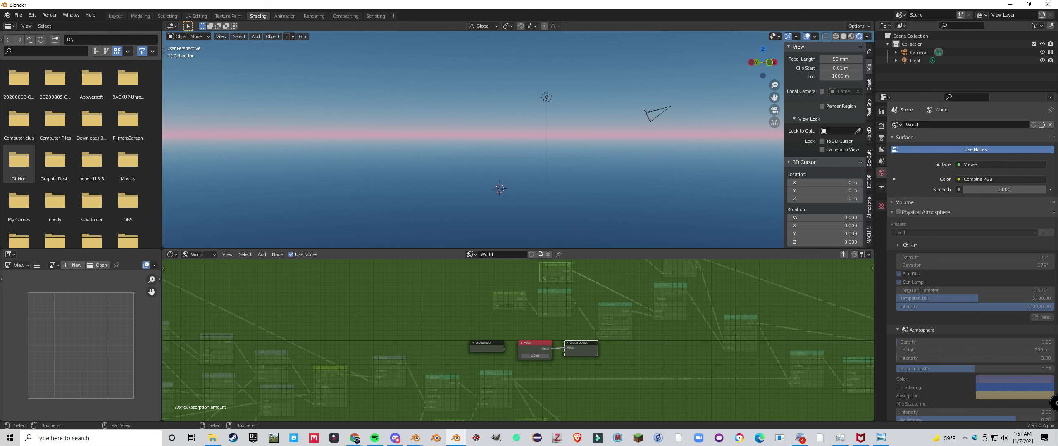
key("Tab")
- Darken the RGB color inside the Absorption Color group slightly and check the sky from different angles
left_click(509, 294)
key("Tab")
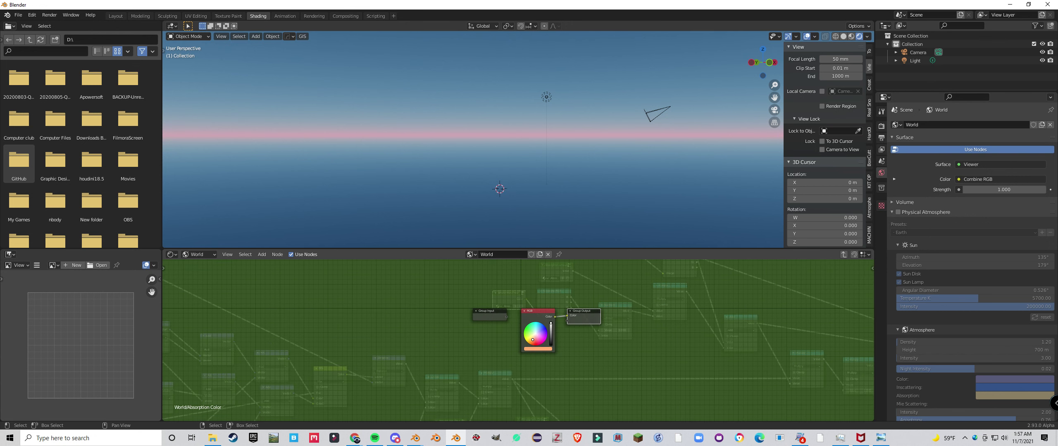
left_click_drag(551, 324, 551, 326)
left_click_drag(537, 149, 577, 109)
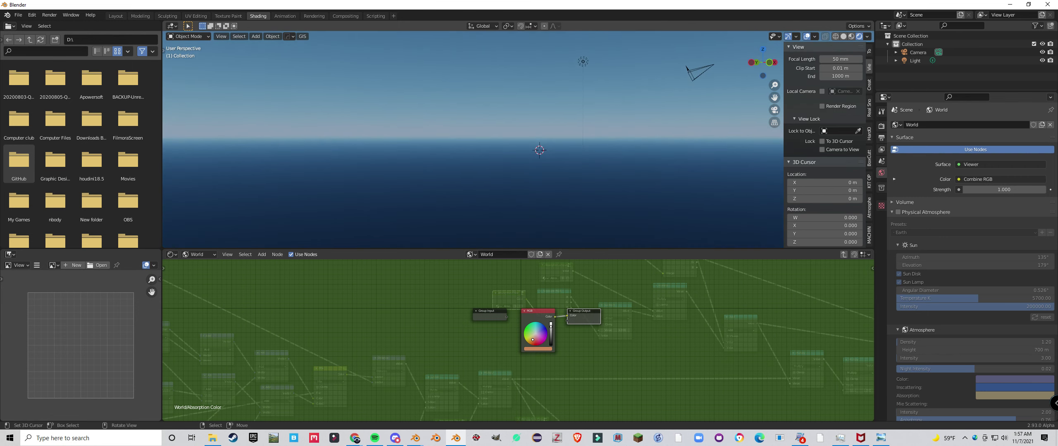
left_click_drag(539, 150, 541, 141)
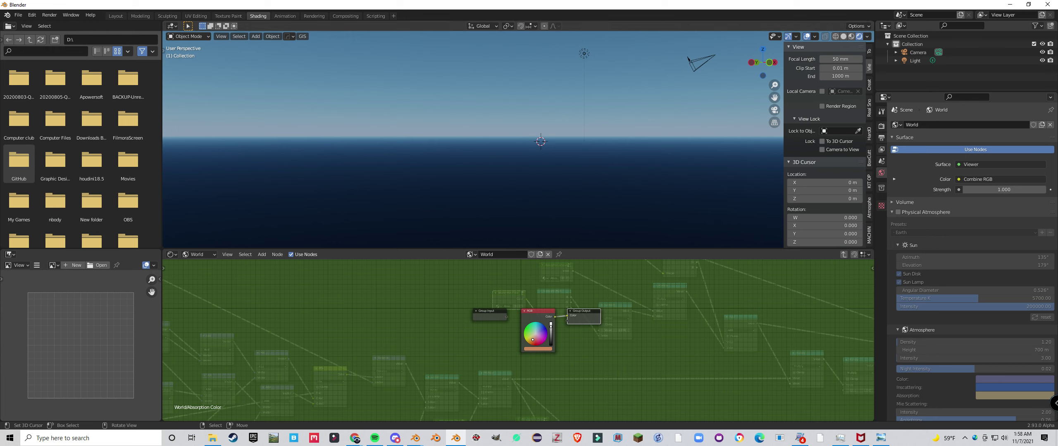
left_click_drag(540, 141, 585, 171)
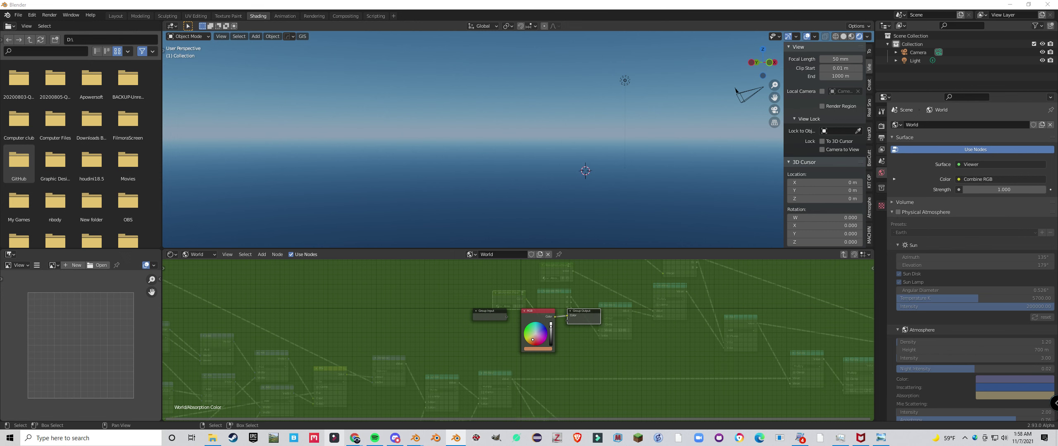
left_click(1054, 403)
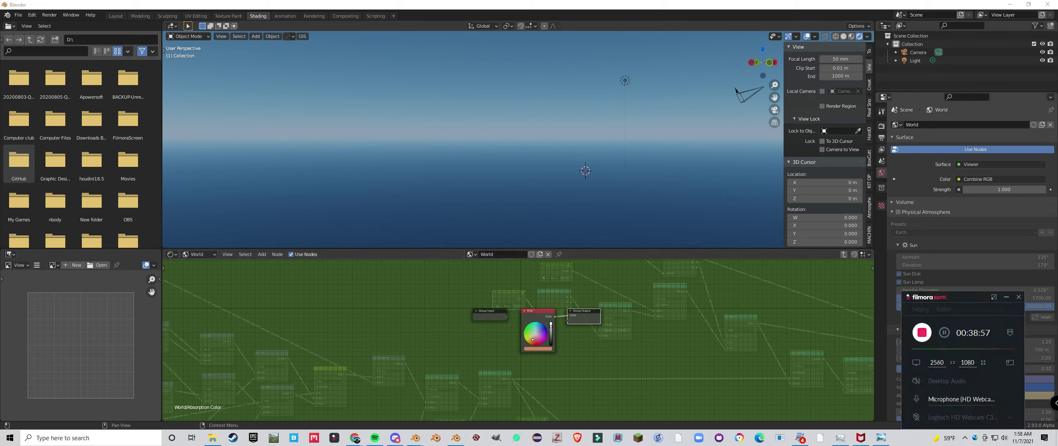